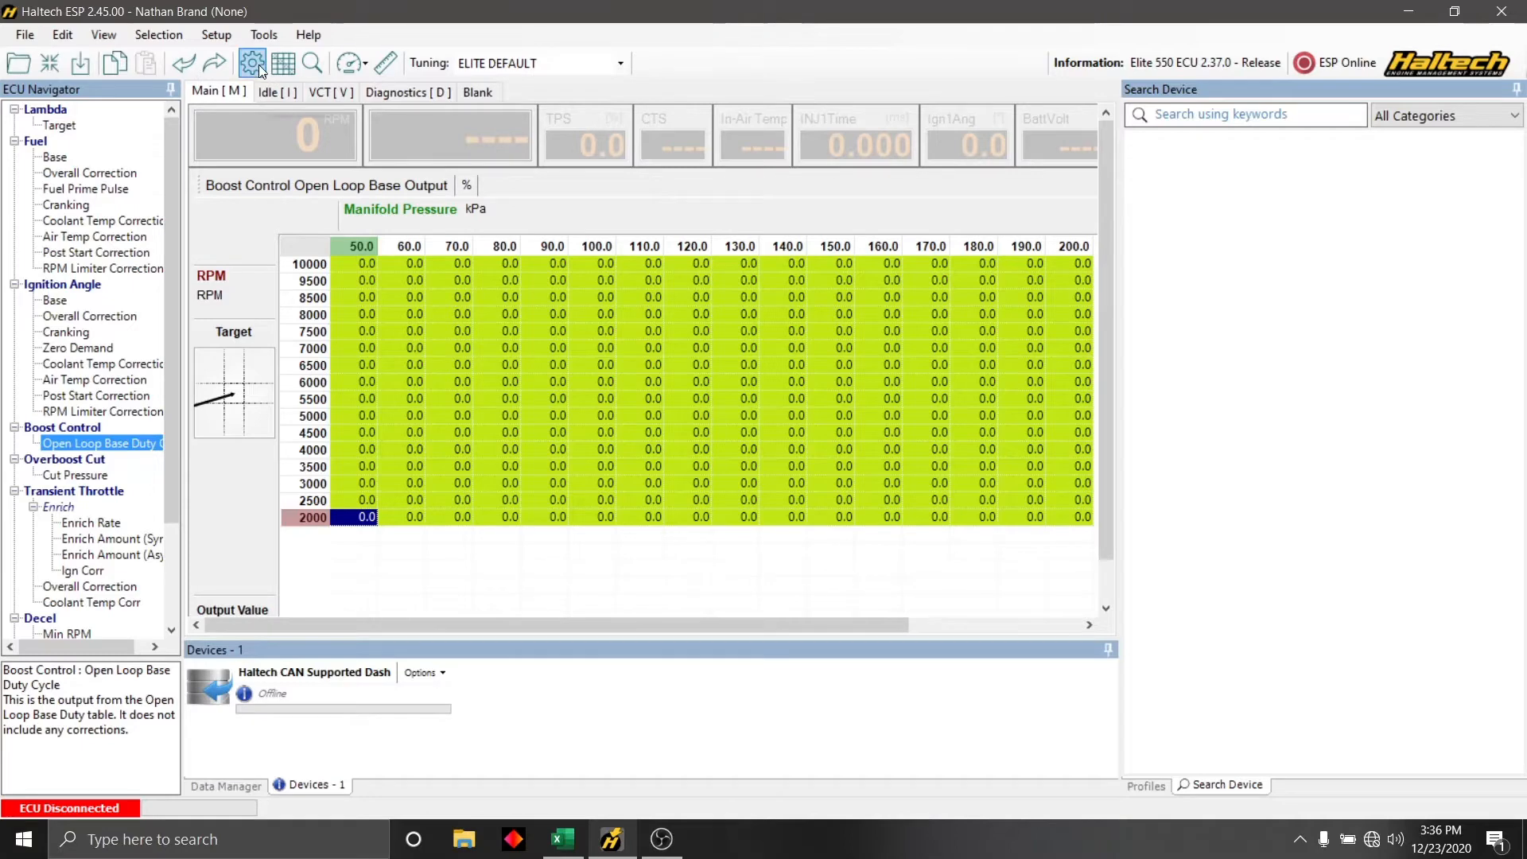
- In the ECU main setup, set the engine capacity to 2504 cc, consulting the Excel displacement sheet, and the number of forward gears to 5
click(251, 64)
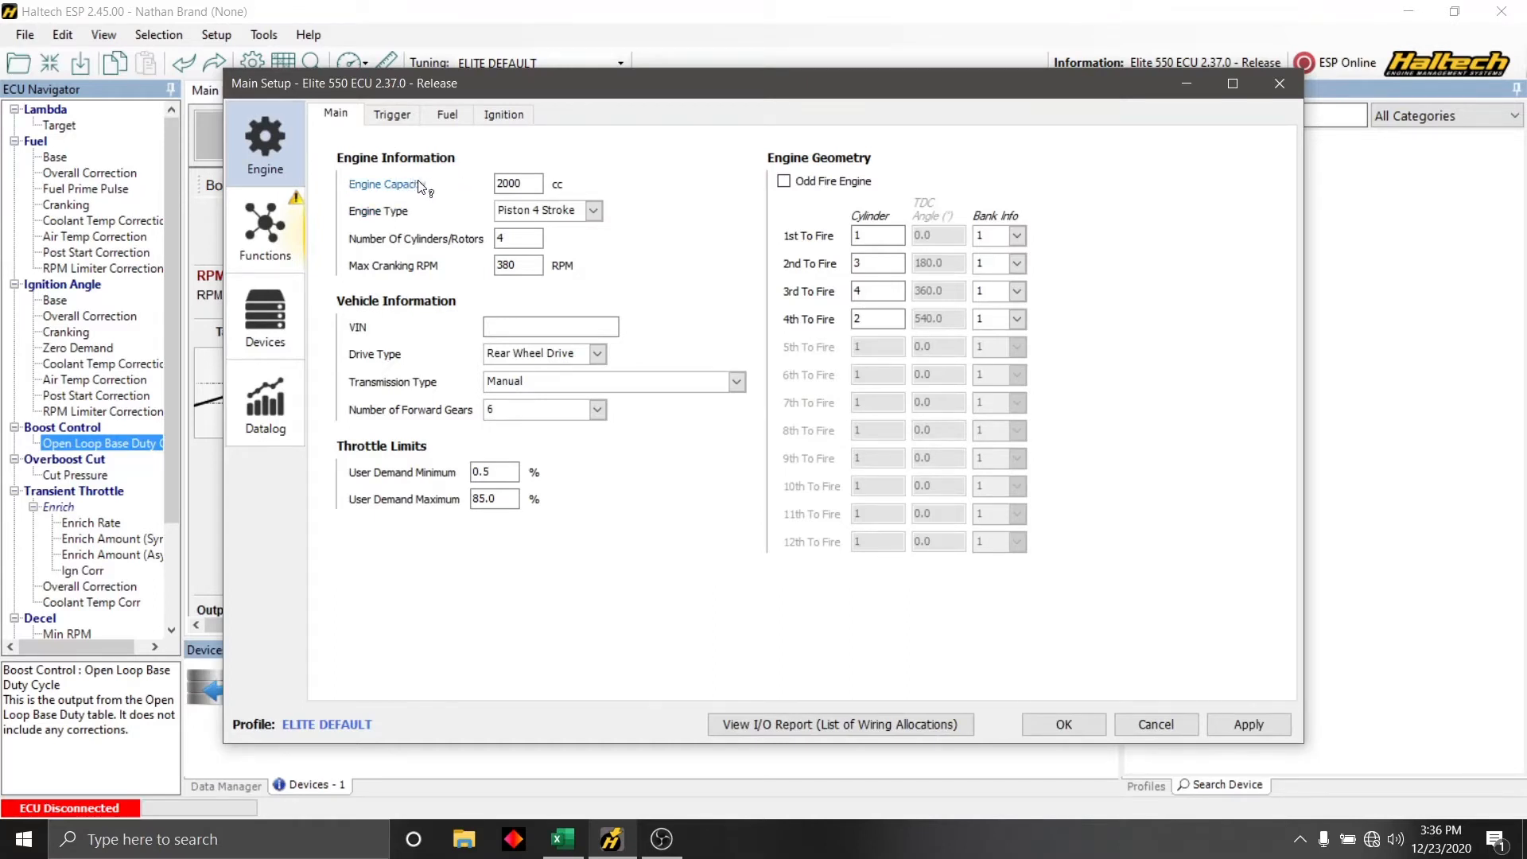
click(523, 184)
double_click(523, 184)
click(564, 840)
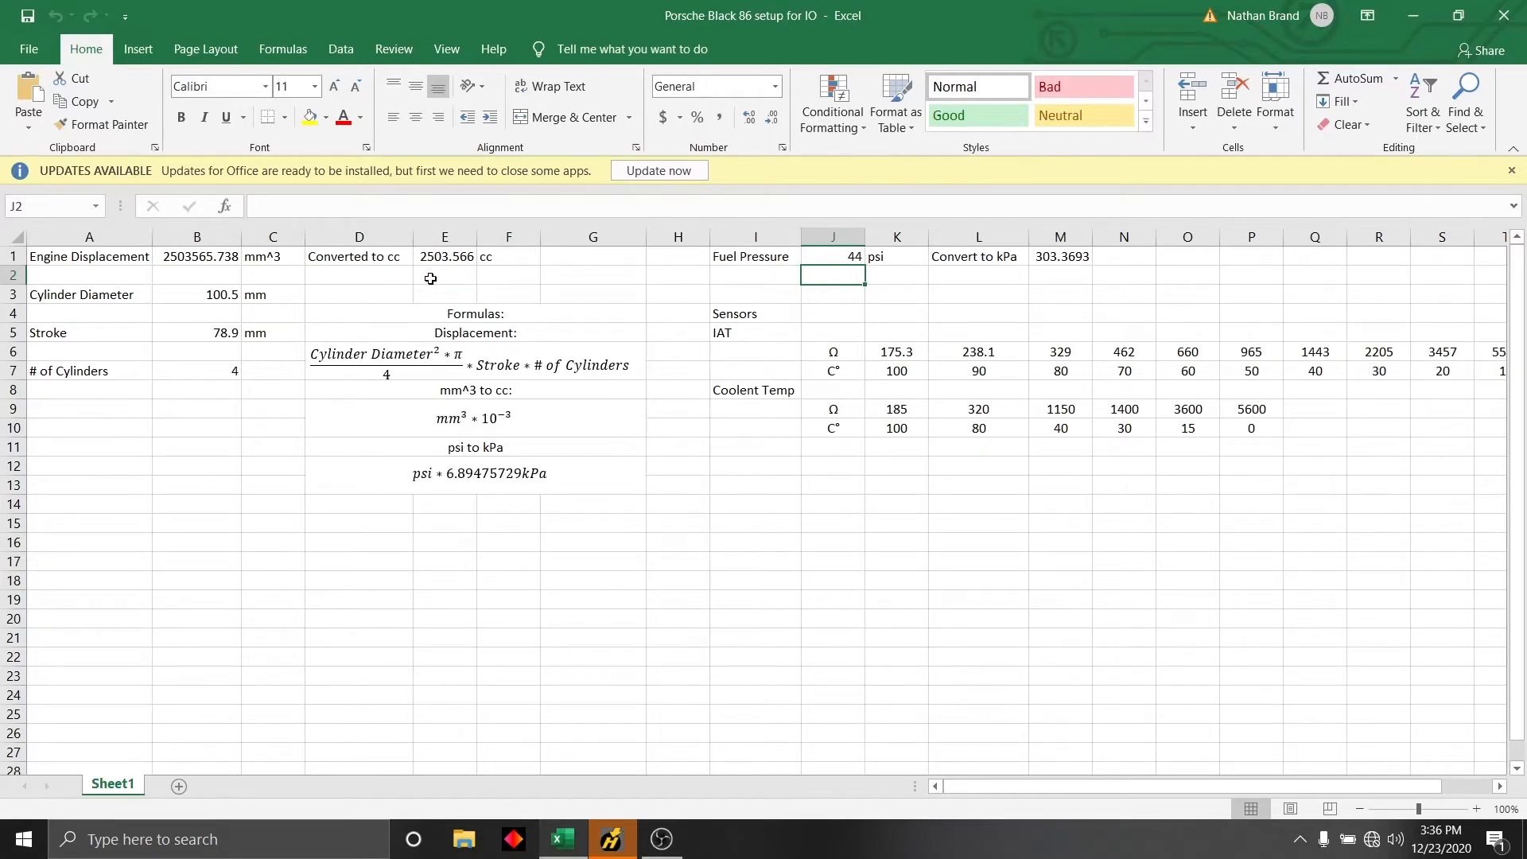
click(612, 839)
click(525, 184)
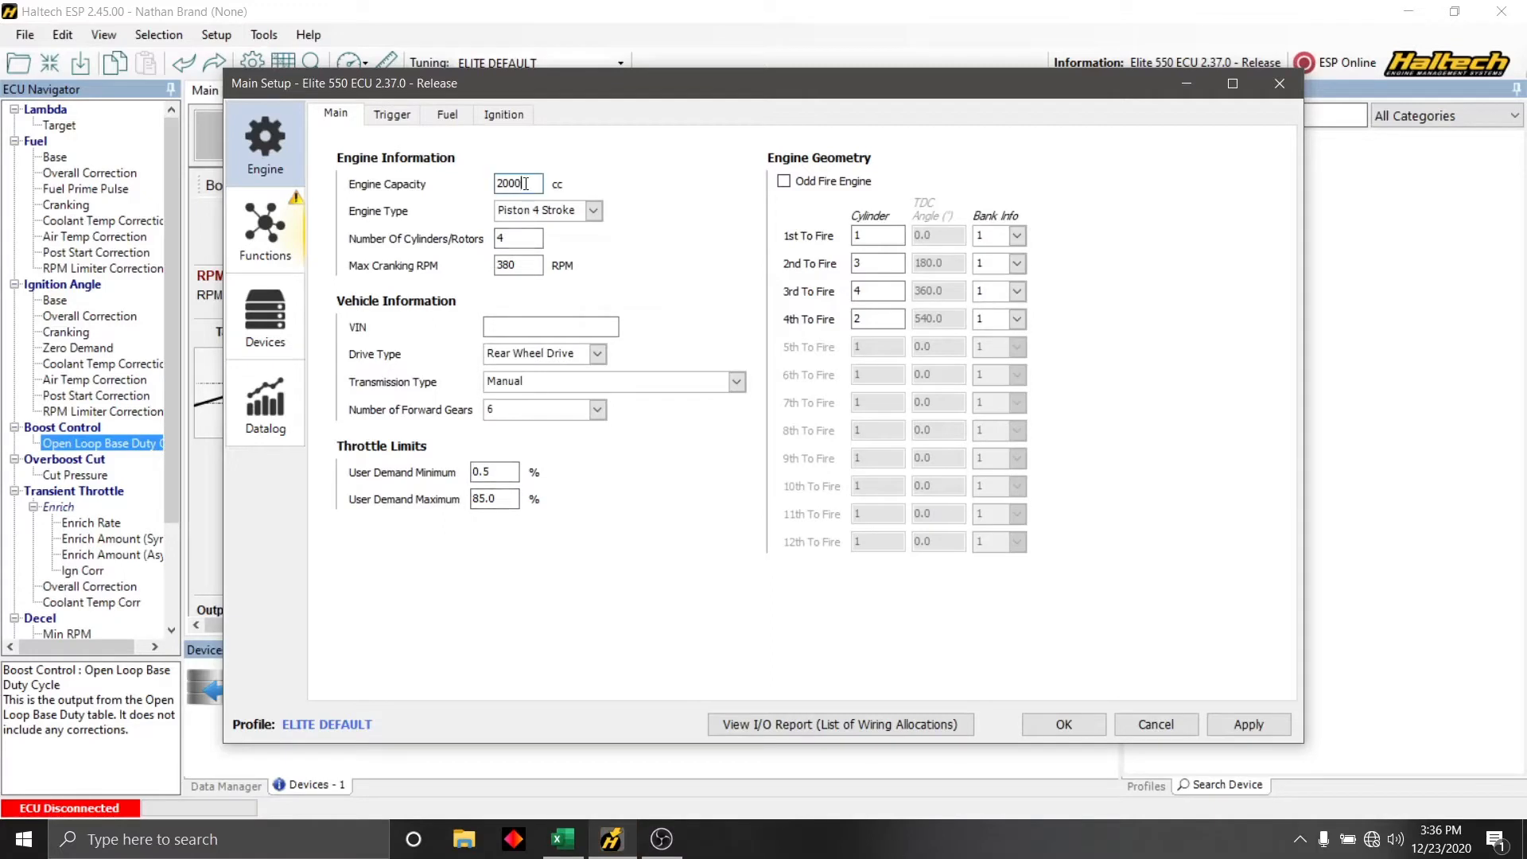
key(BackSpace)
key(BackSpace)
text(66)
click(601, 411)
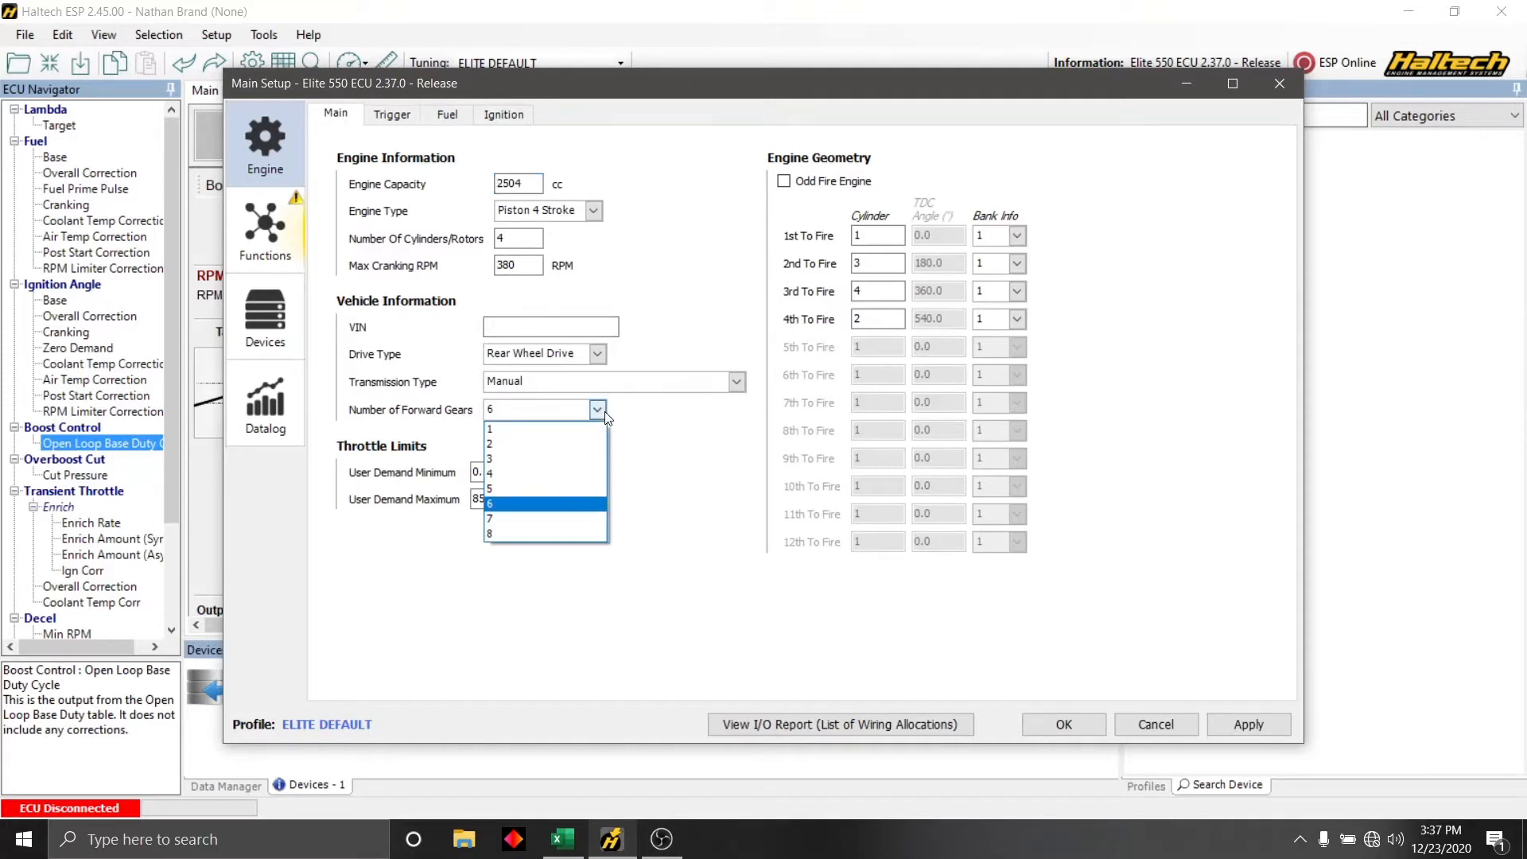
click(525, 488)
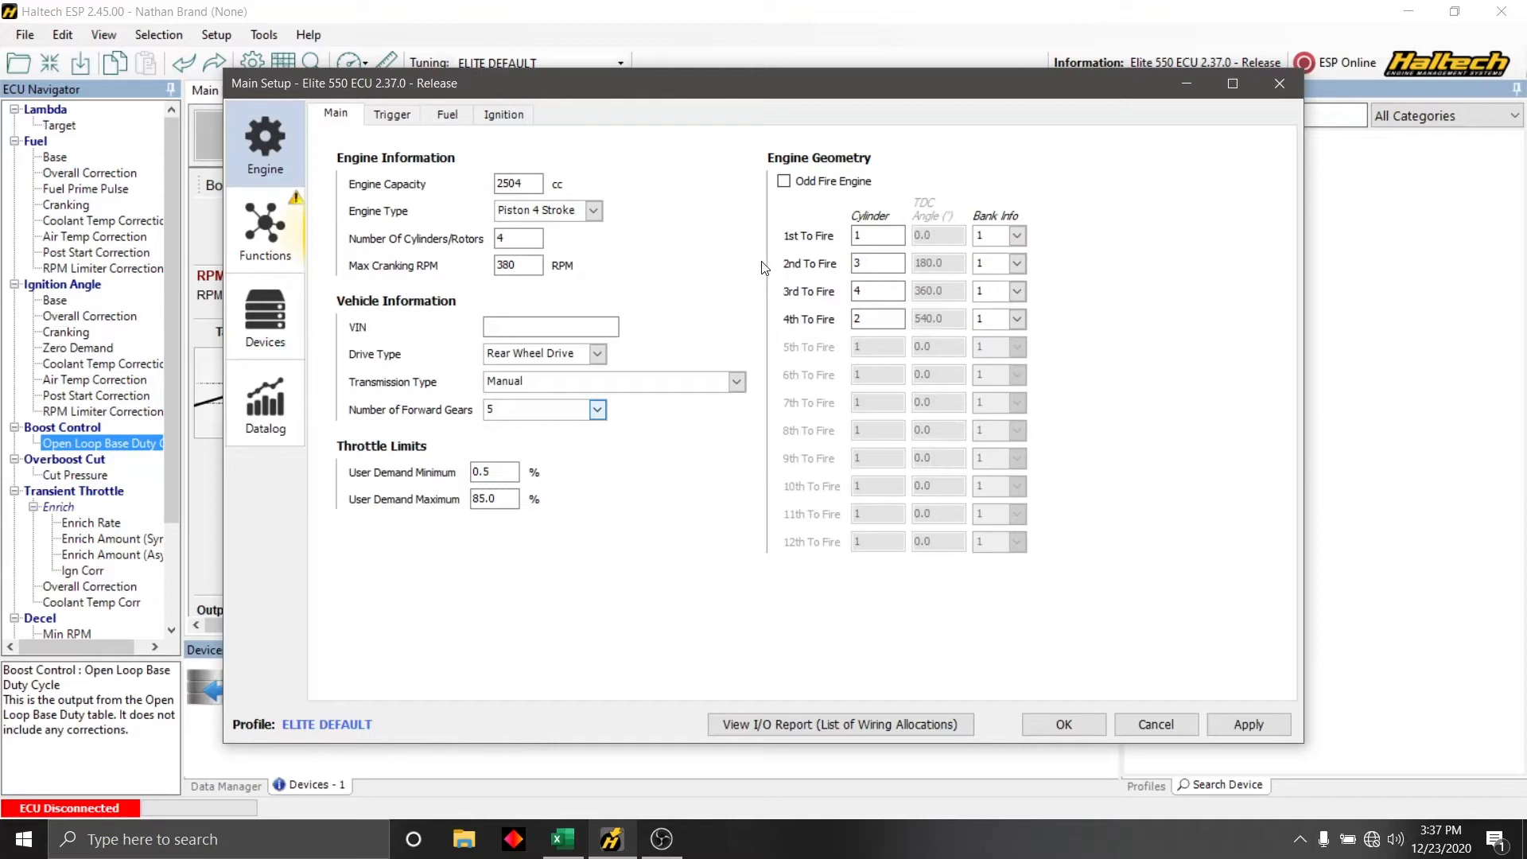
- Set the engine's trigger type to Generic - Standard - Half Cycle Sync
click(391, 115)
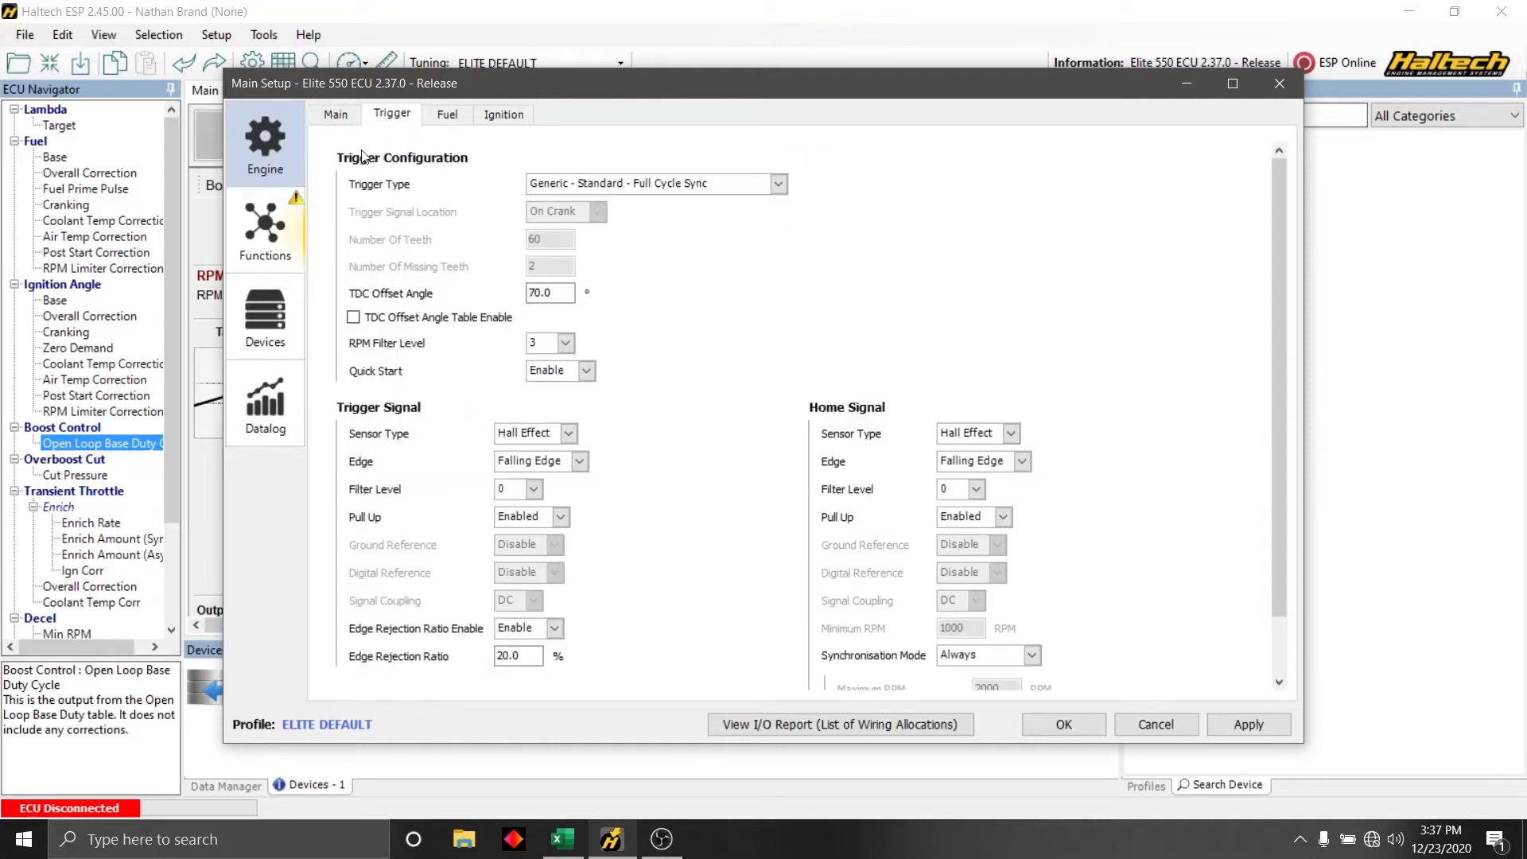
click(778, 186)
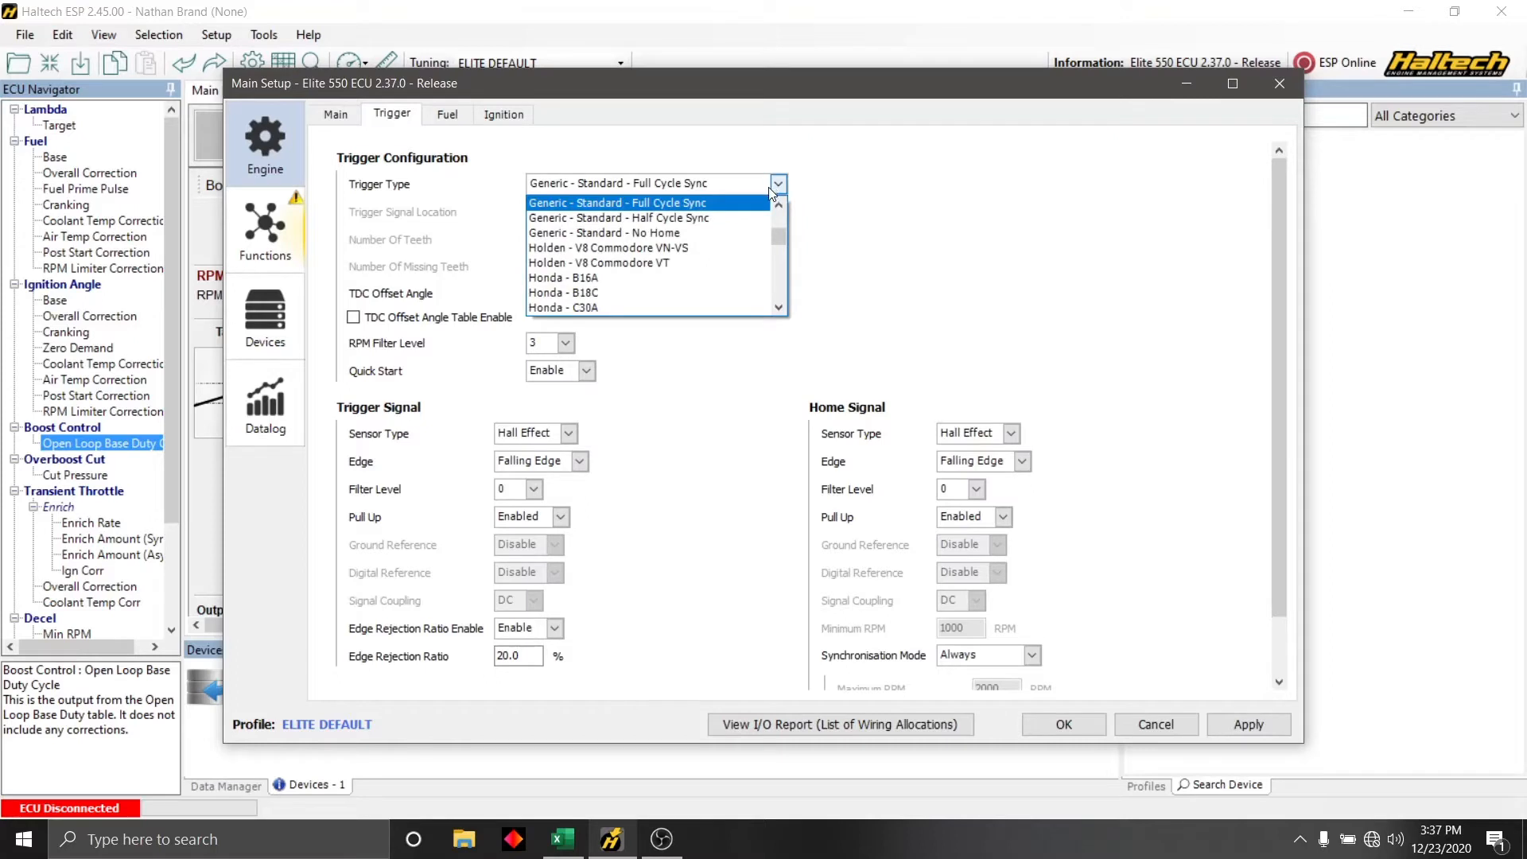
click(737, 218)
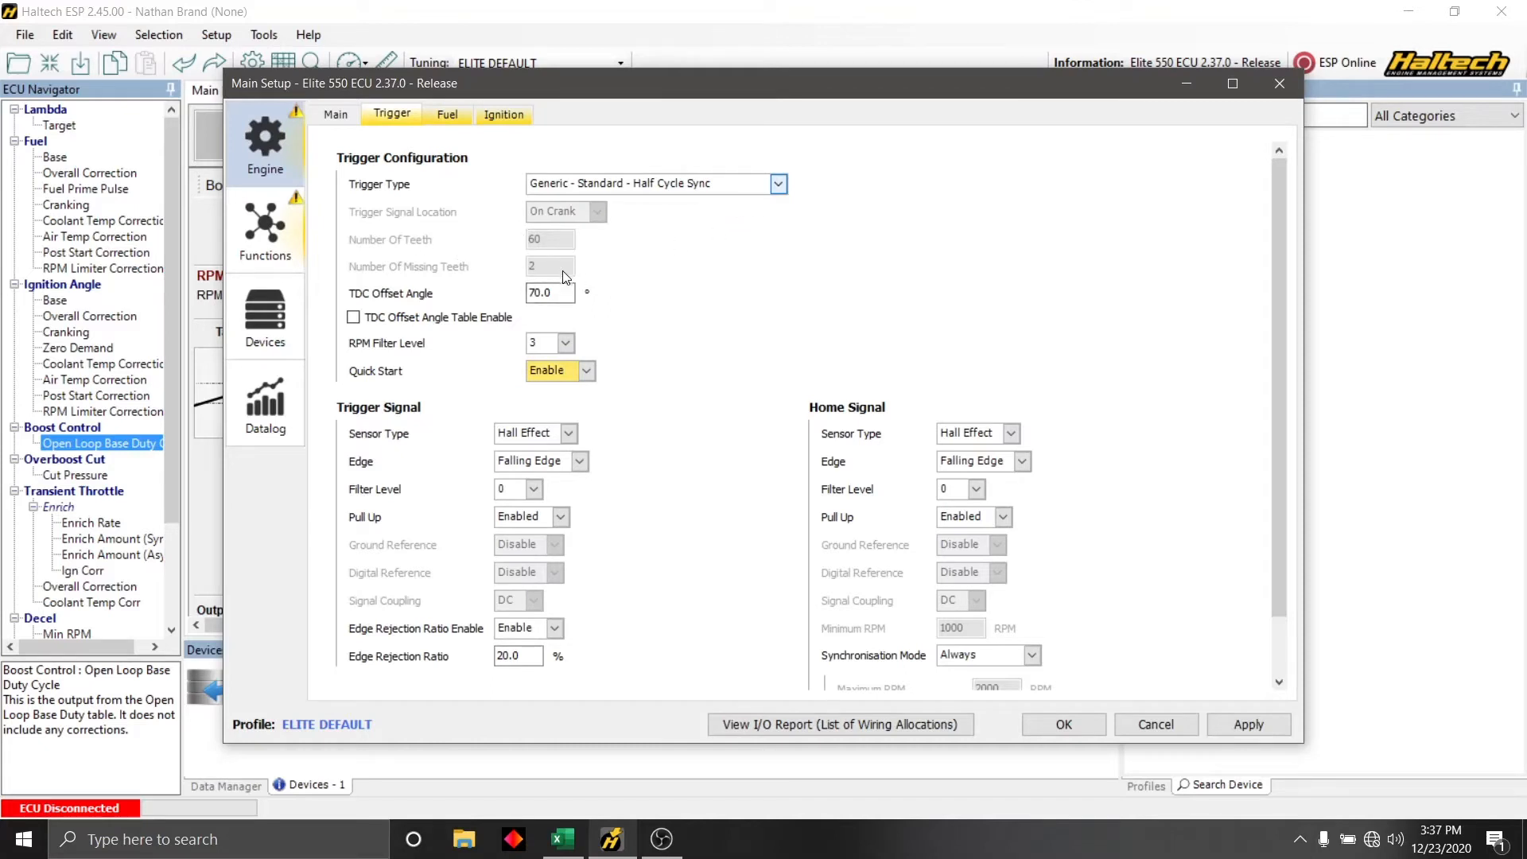
- Try the Generic Multi-tooth - Single Tooth Home and the Generic Missing Tooth - Single Tooth Home trigger types
click(780, 185)
scroll(728, 257, up, 2)
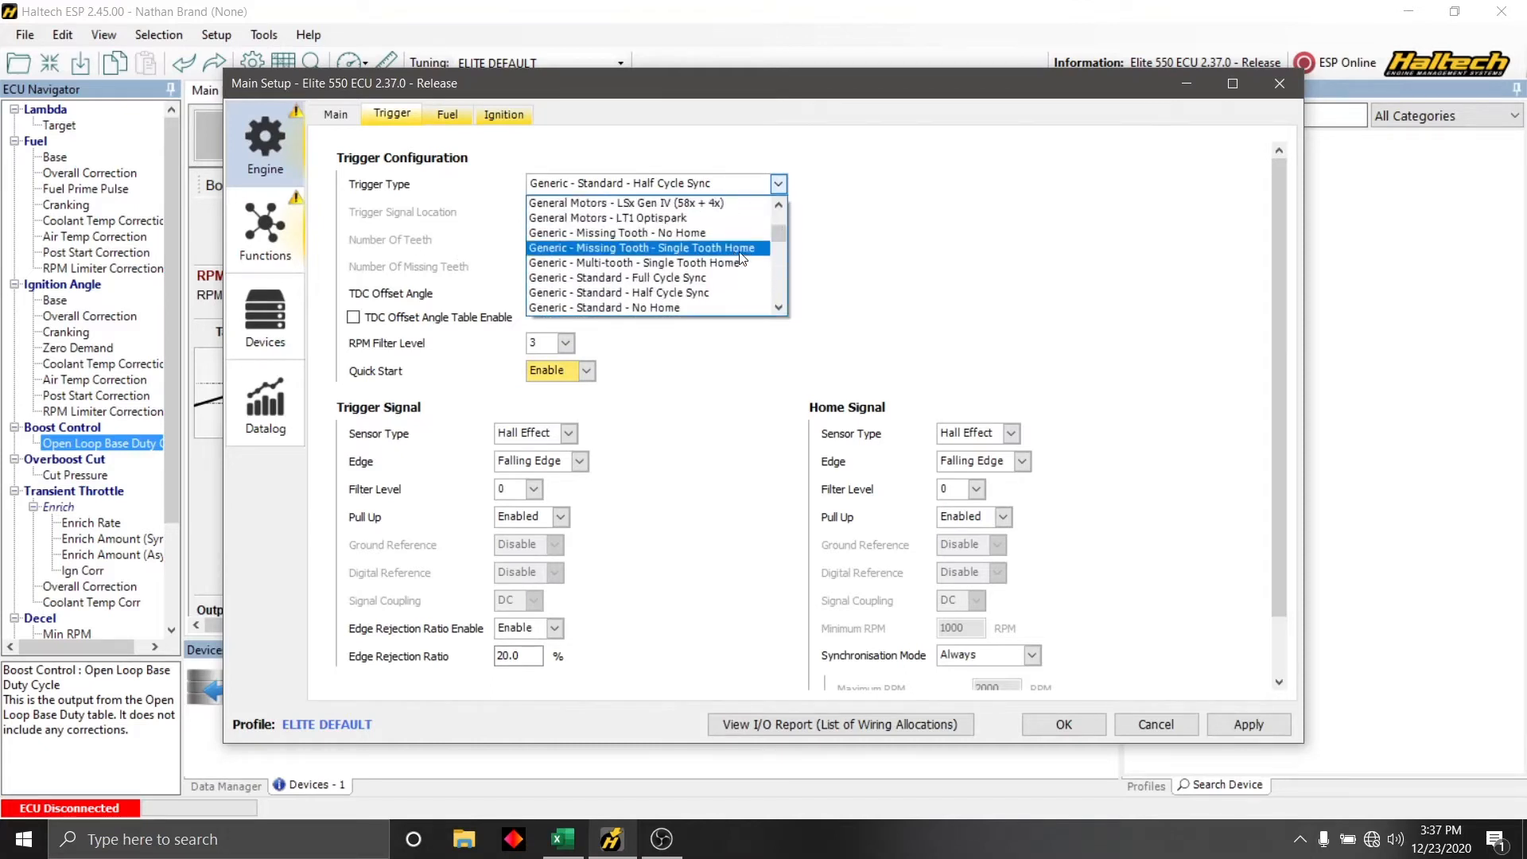
click(725, 265)
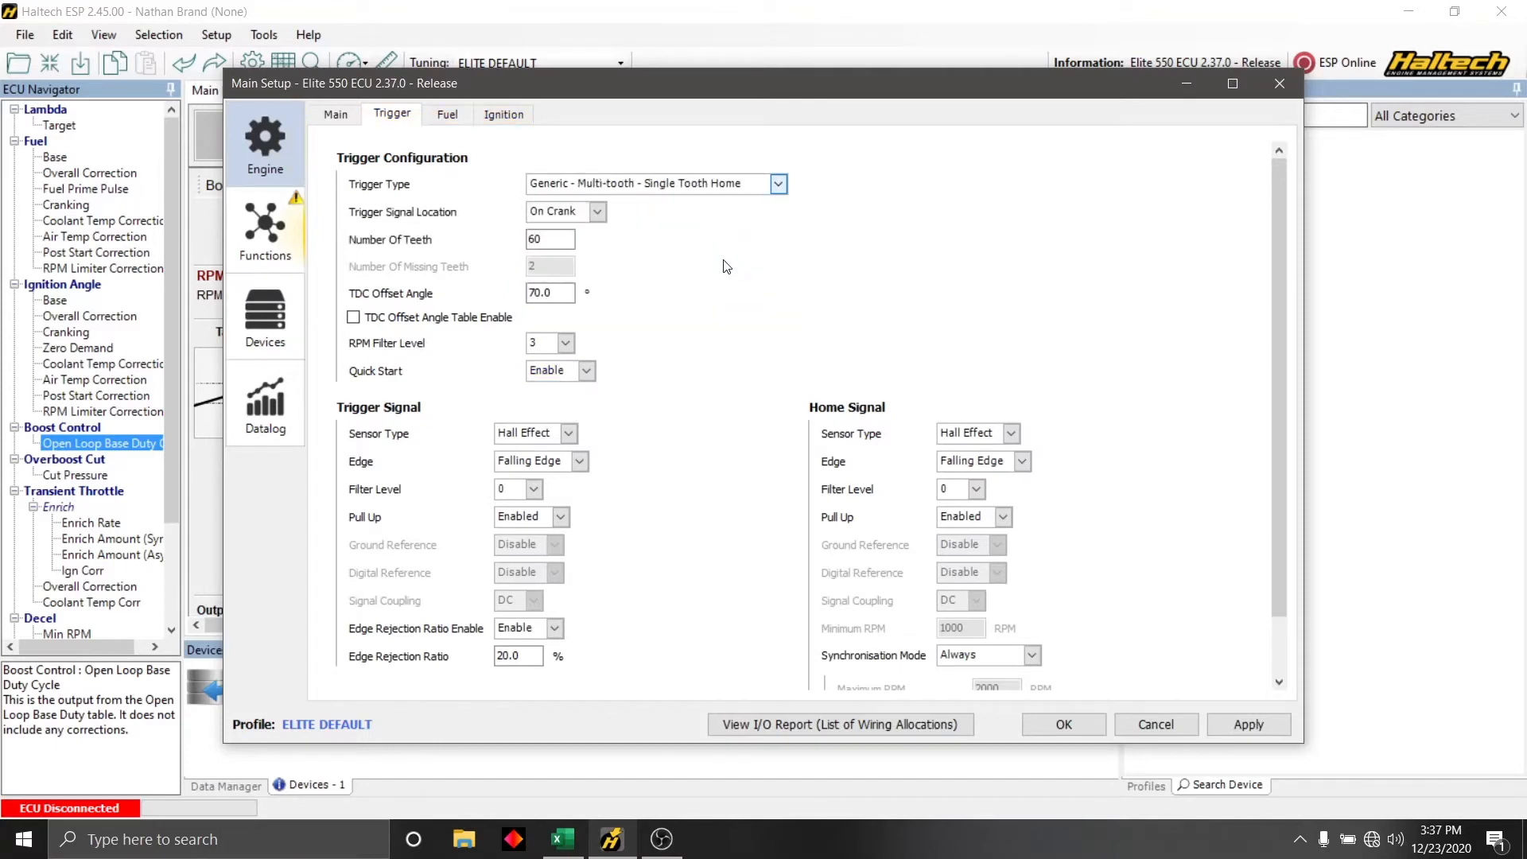
click(778, 183)
scroll(748, 235, up, 1)
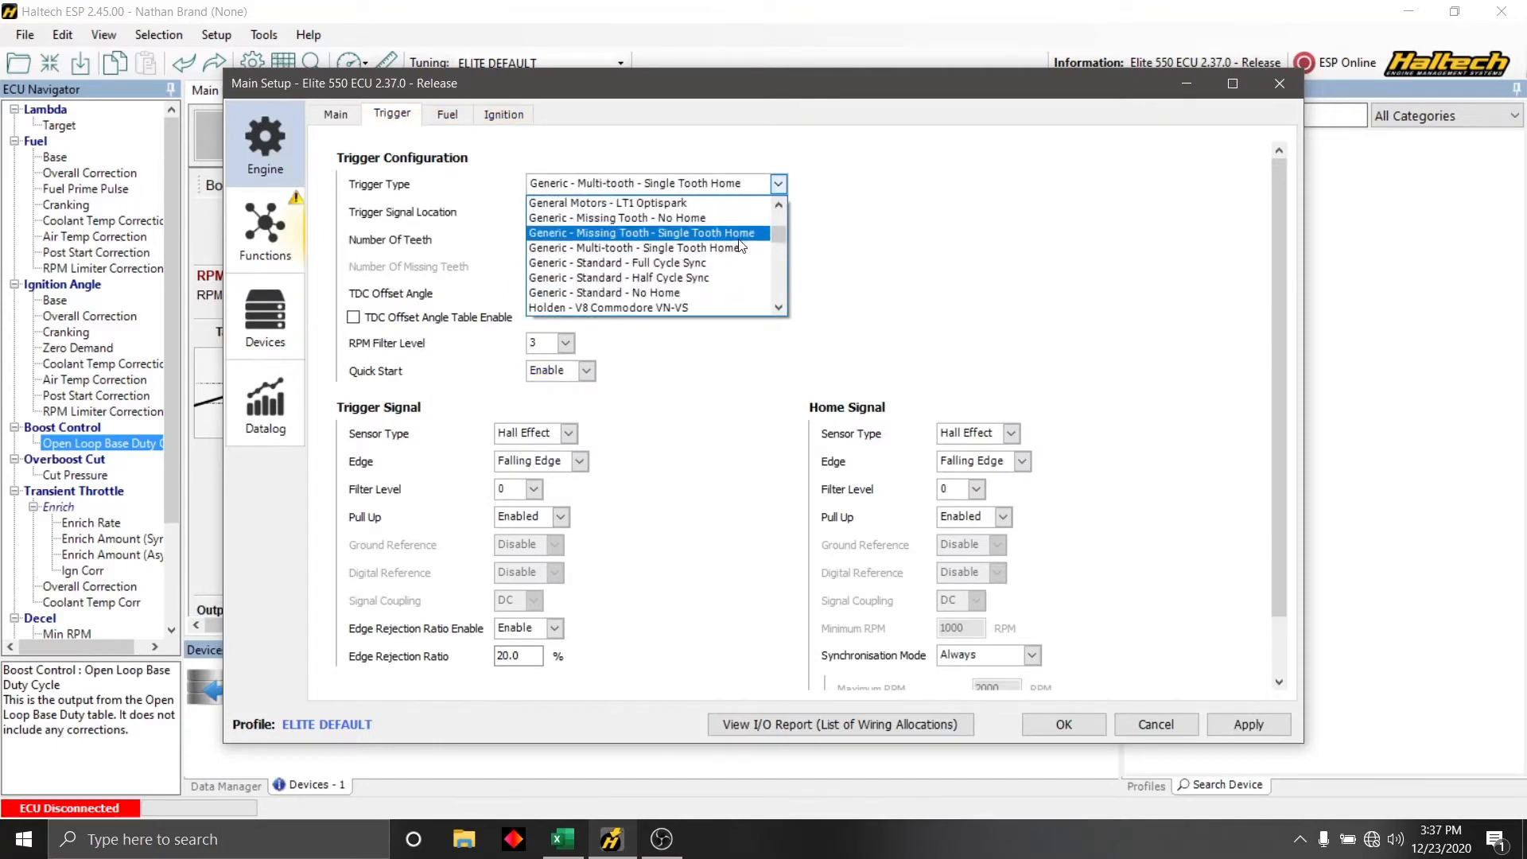
click(744, 234)
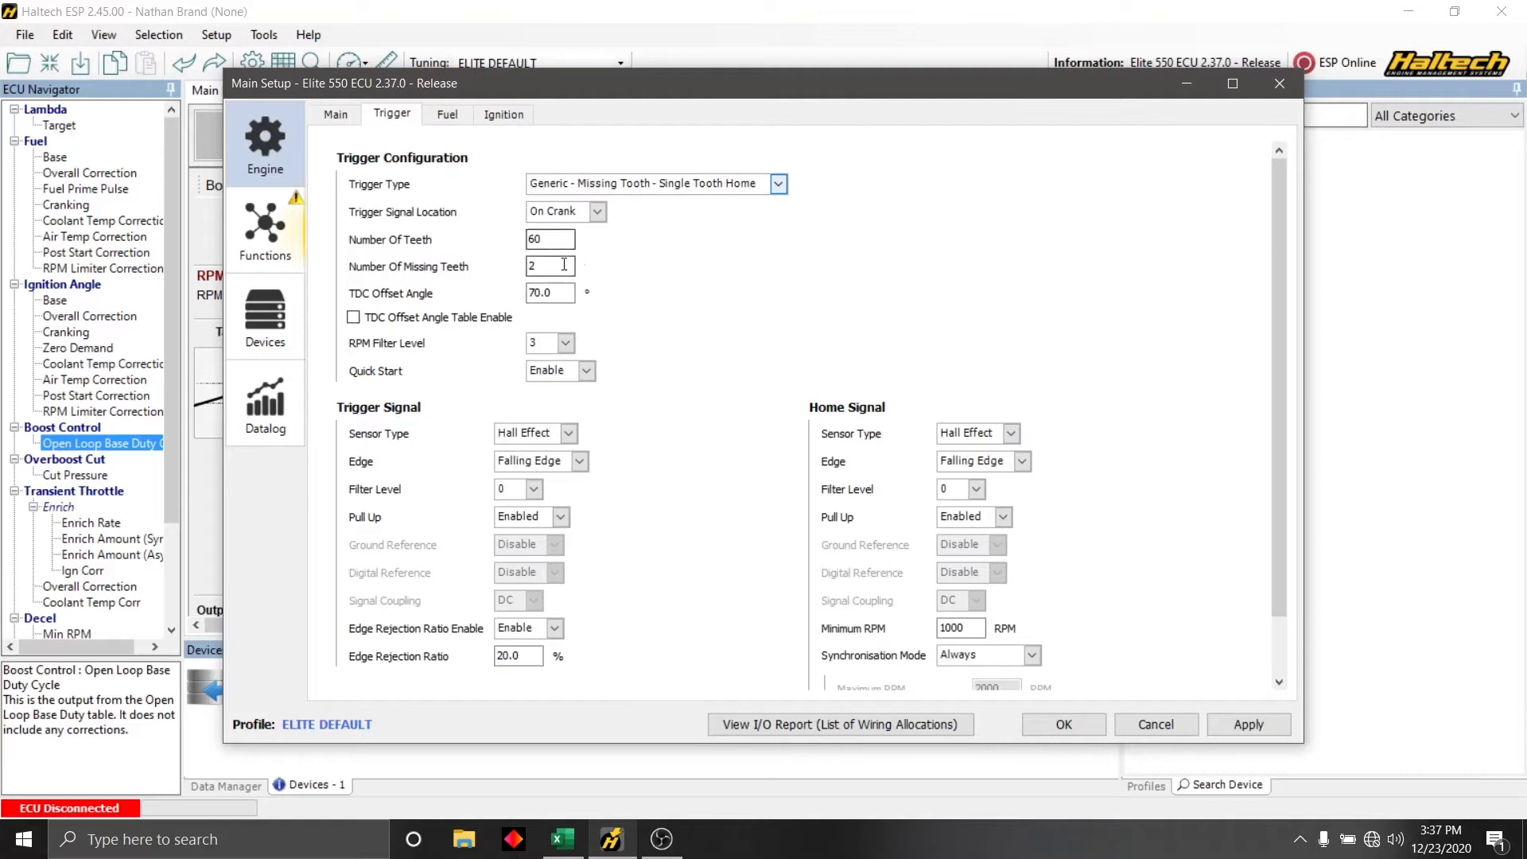
- Set the number of missing teeth to 0 and return the trigger type to Generic - Standard - Half Cycle Sync
click(528, 265)
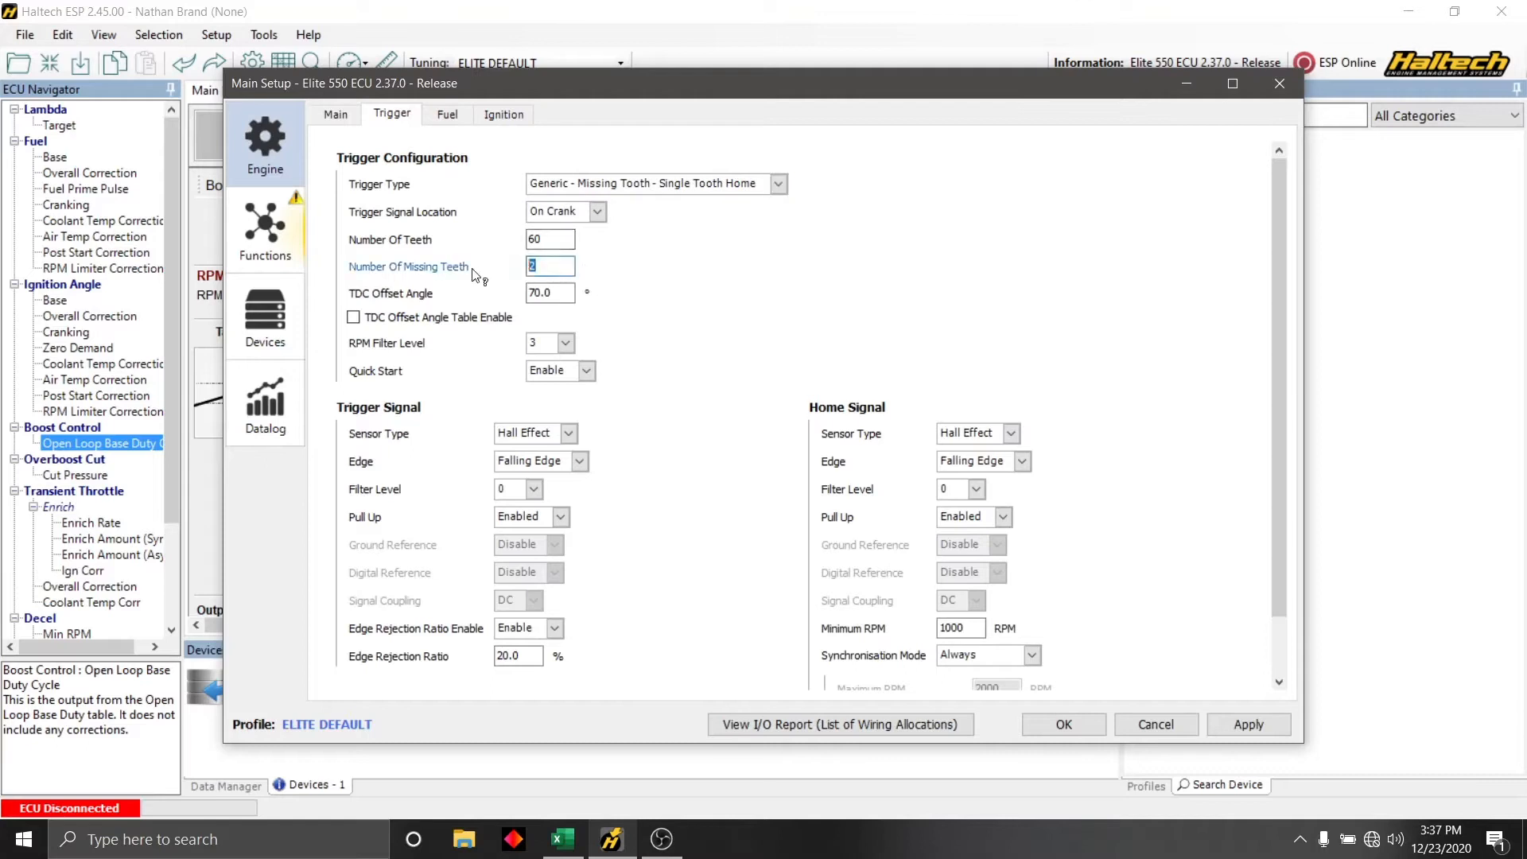
double_click(527, 266)
text(0)
click(778, 184)
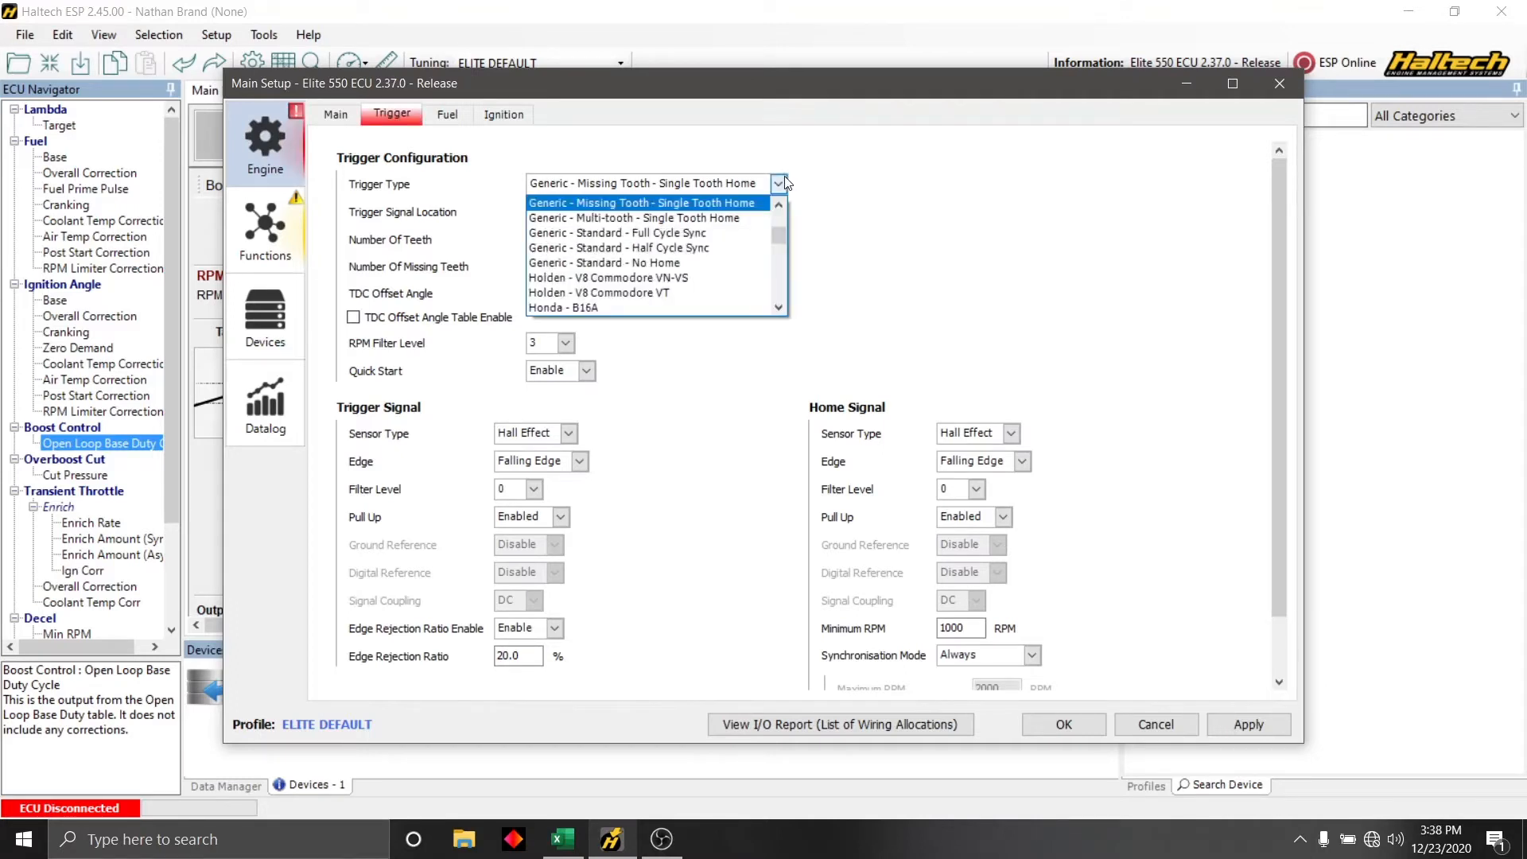
click(707, 249)
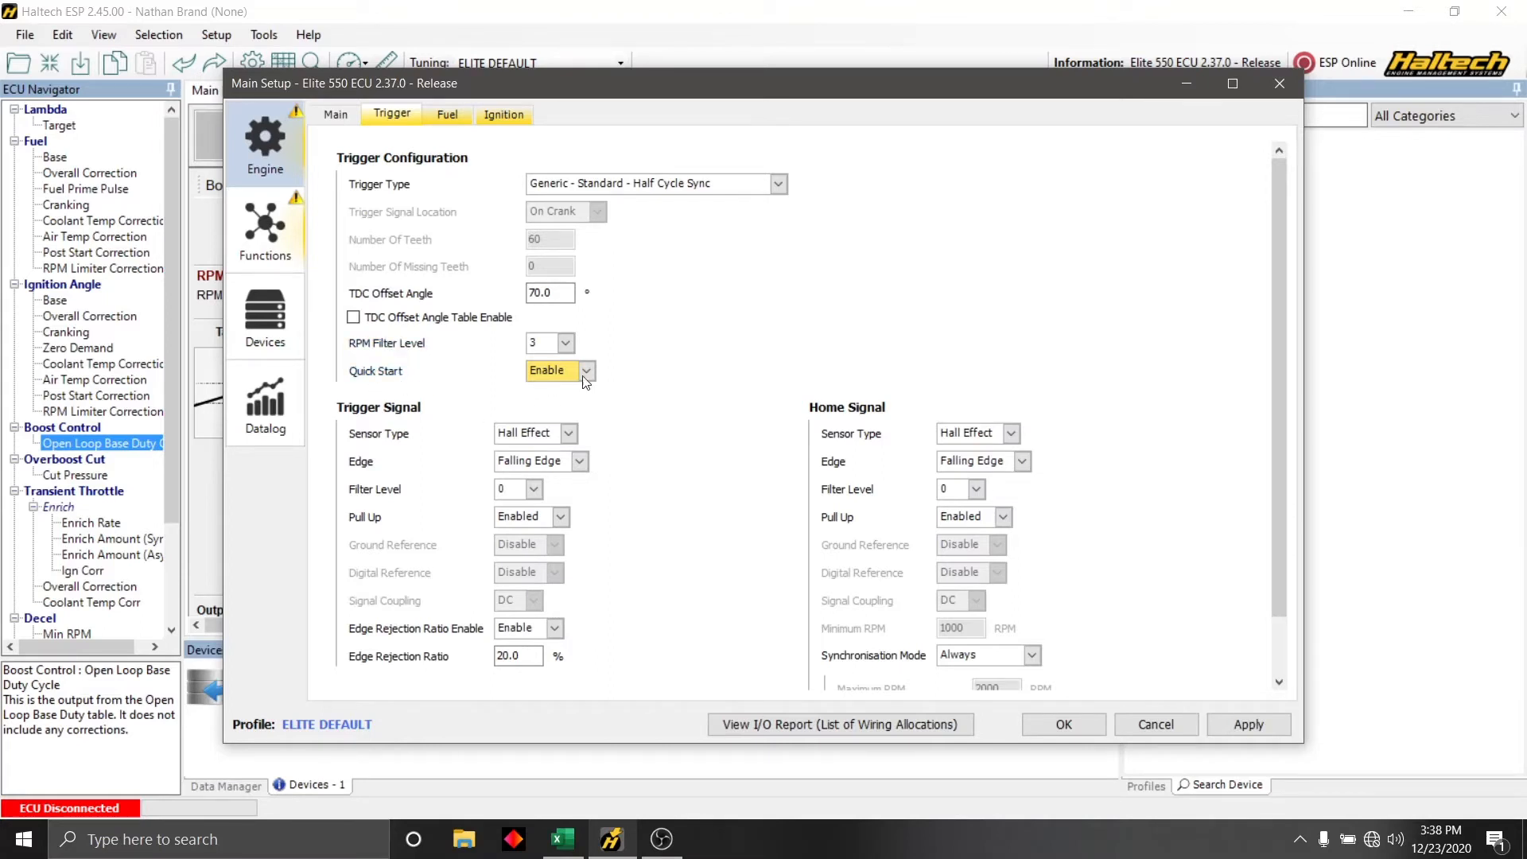
- Set the sensor type of both the trigger signal and the home signal to Reluctor
scroll(607, 409, down, 1)
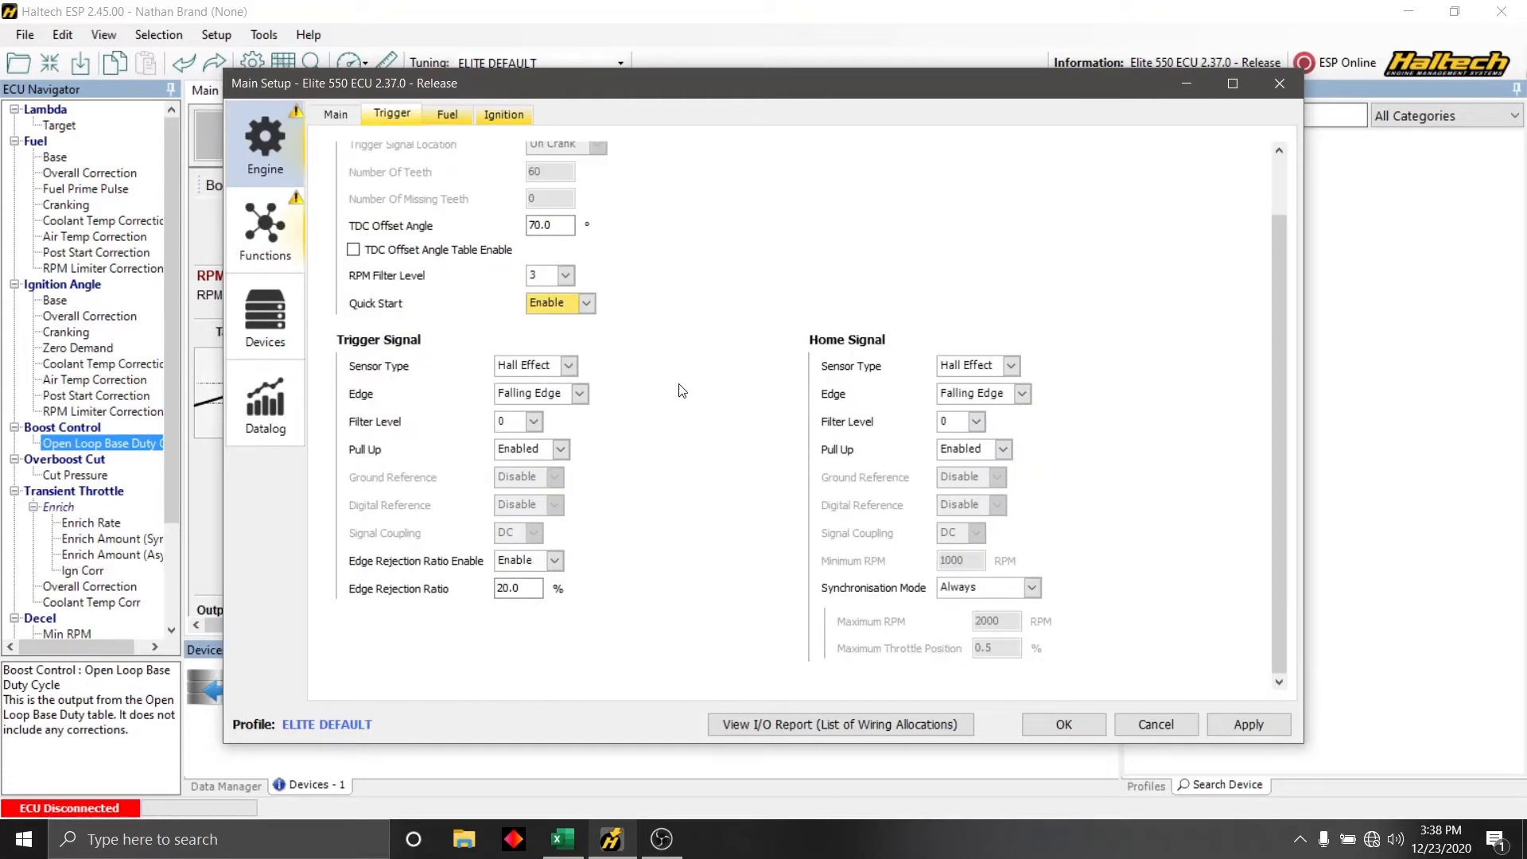
click(569, 367)
click(563, 398)
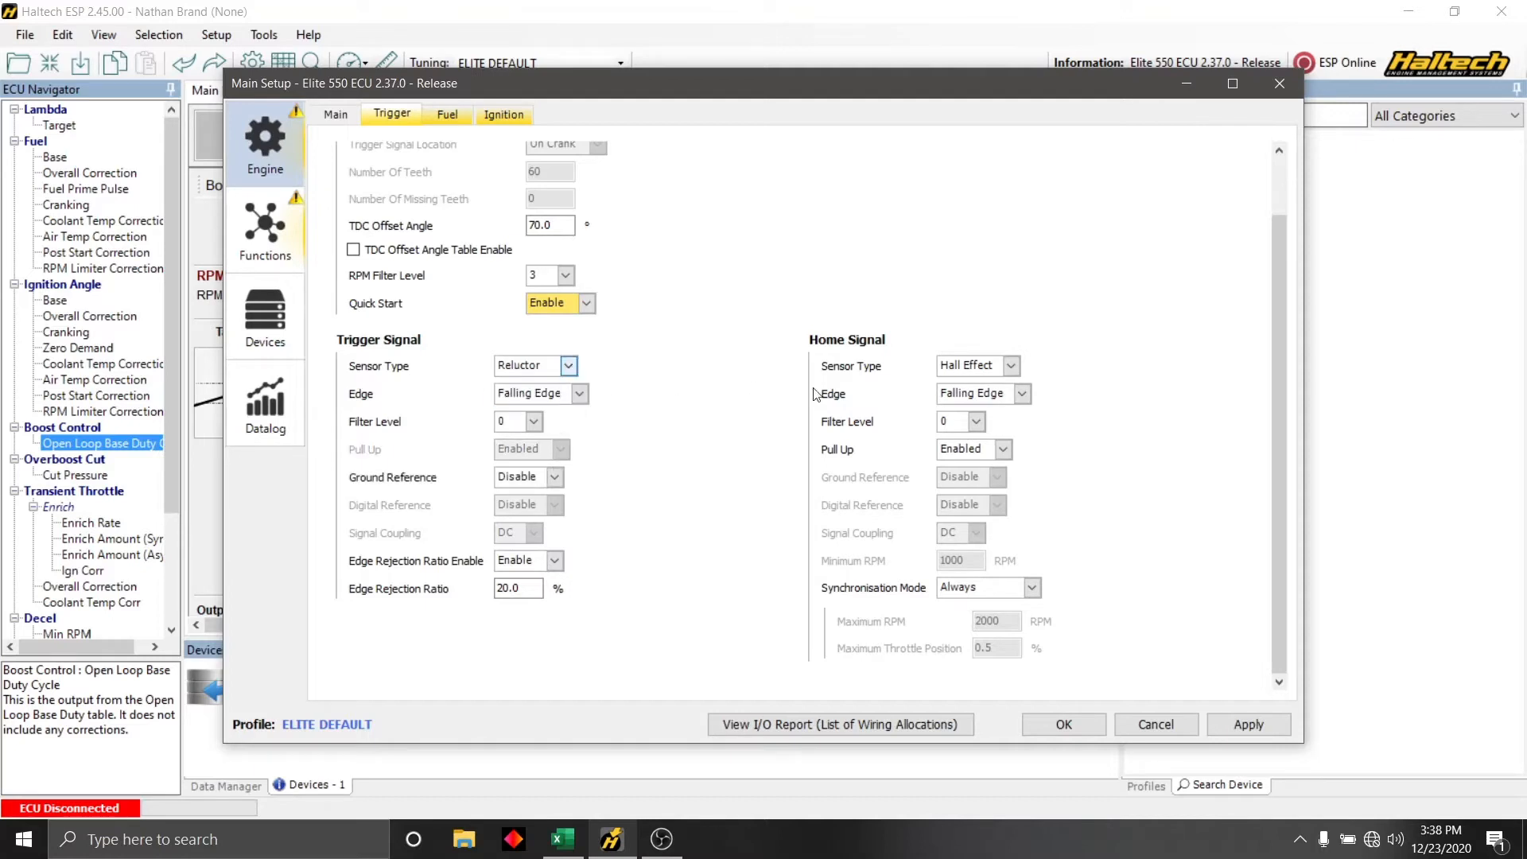
click(1011, 365)
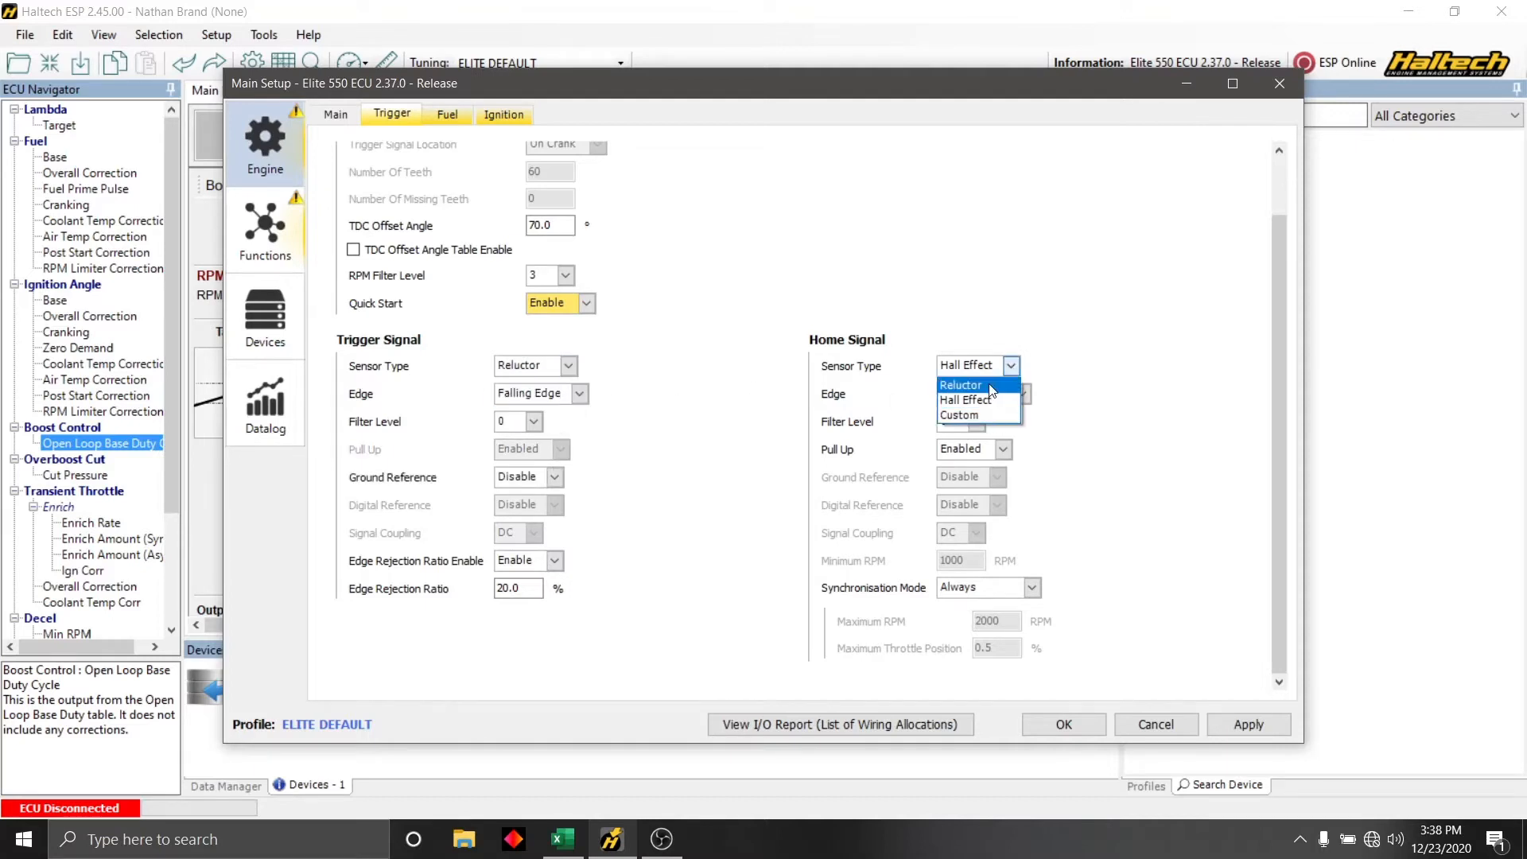
click(992, 386)
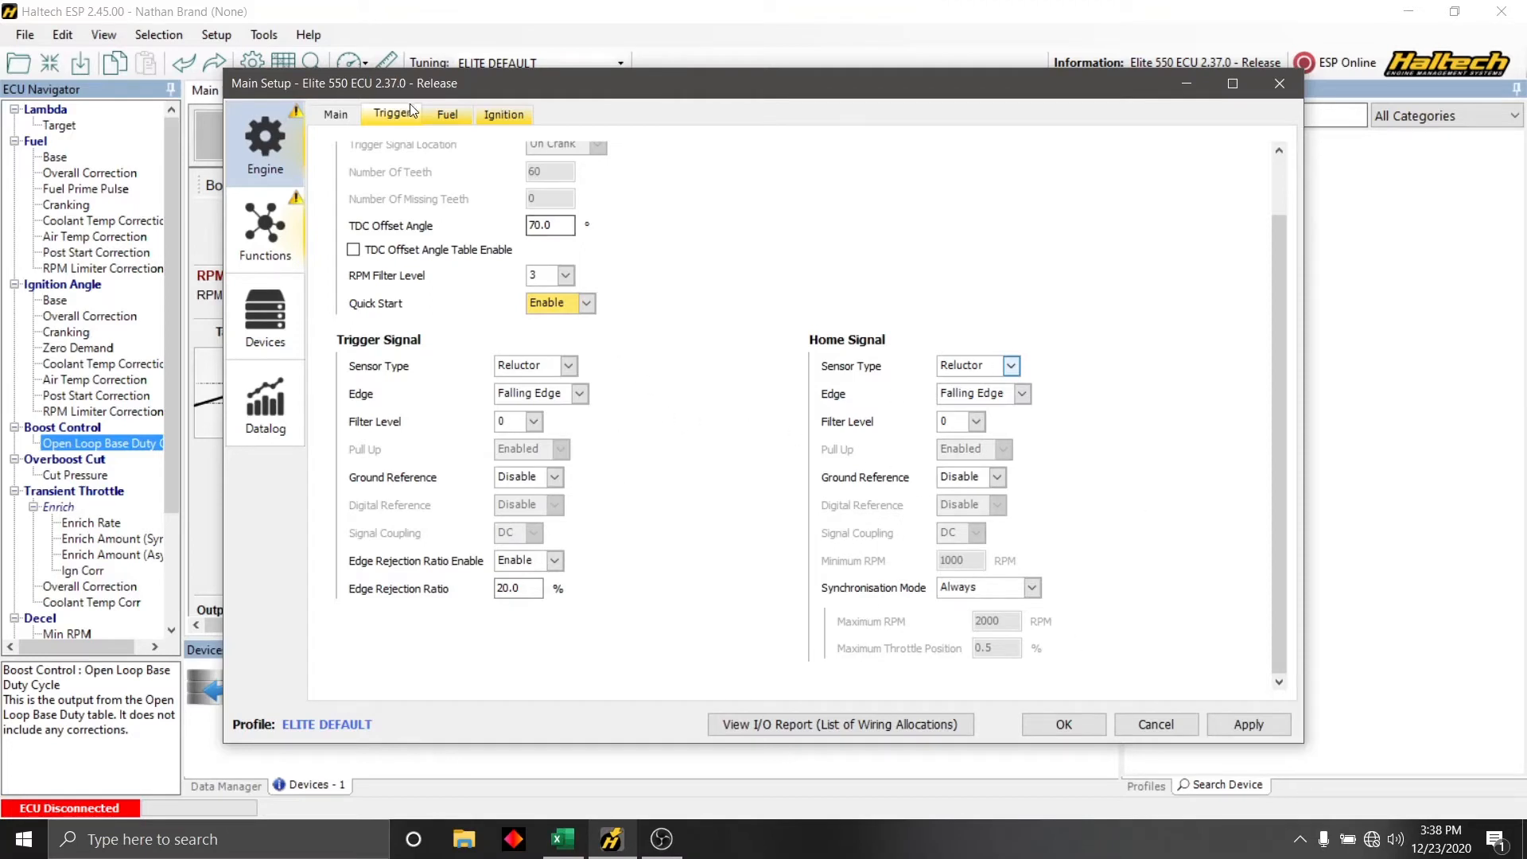
- Review the engine's fuel and injector staging settings, and select Direct fire as the ignition mode
click(449, 120)
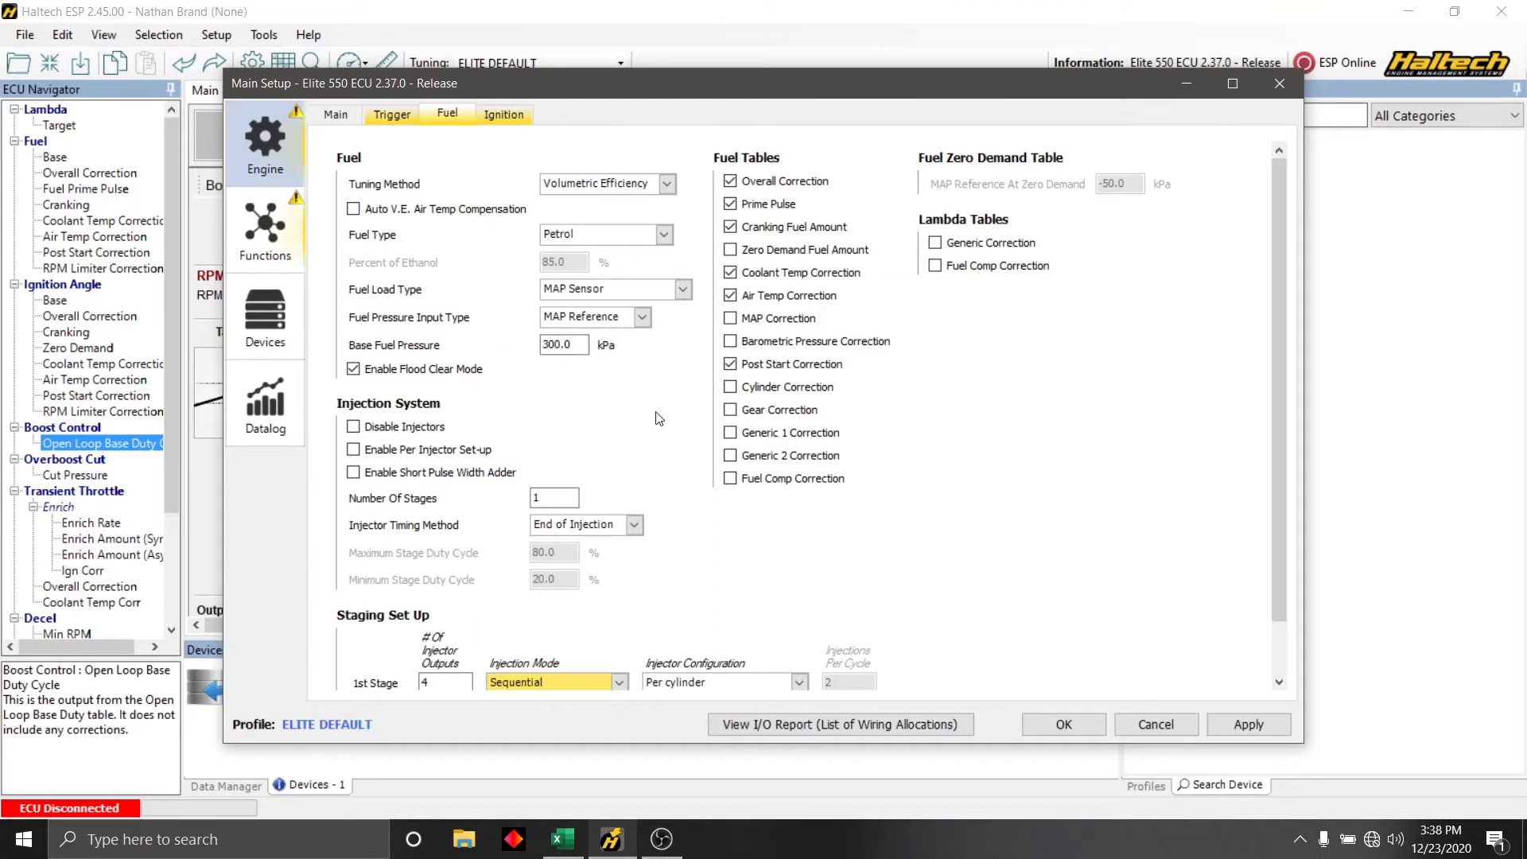
scroll(661, 422, down, 1)
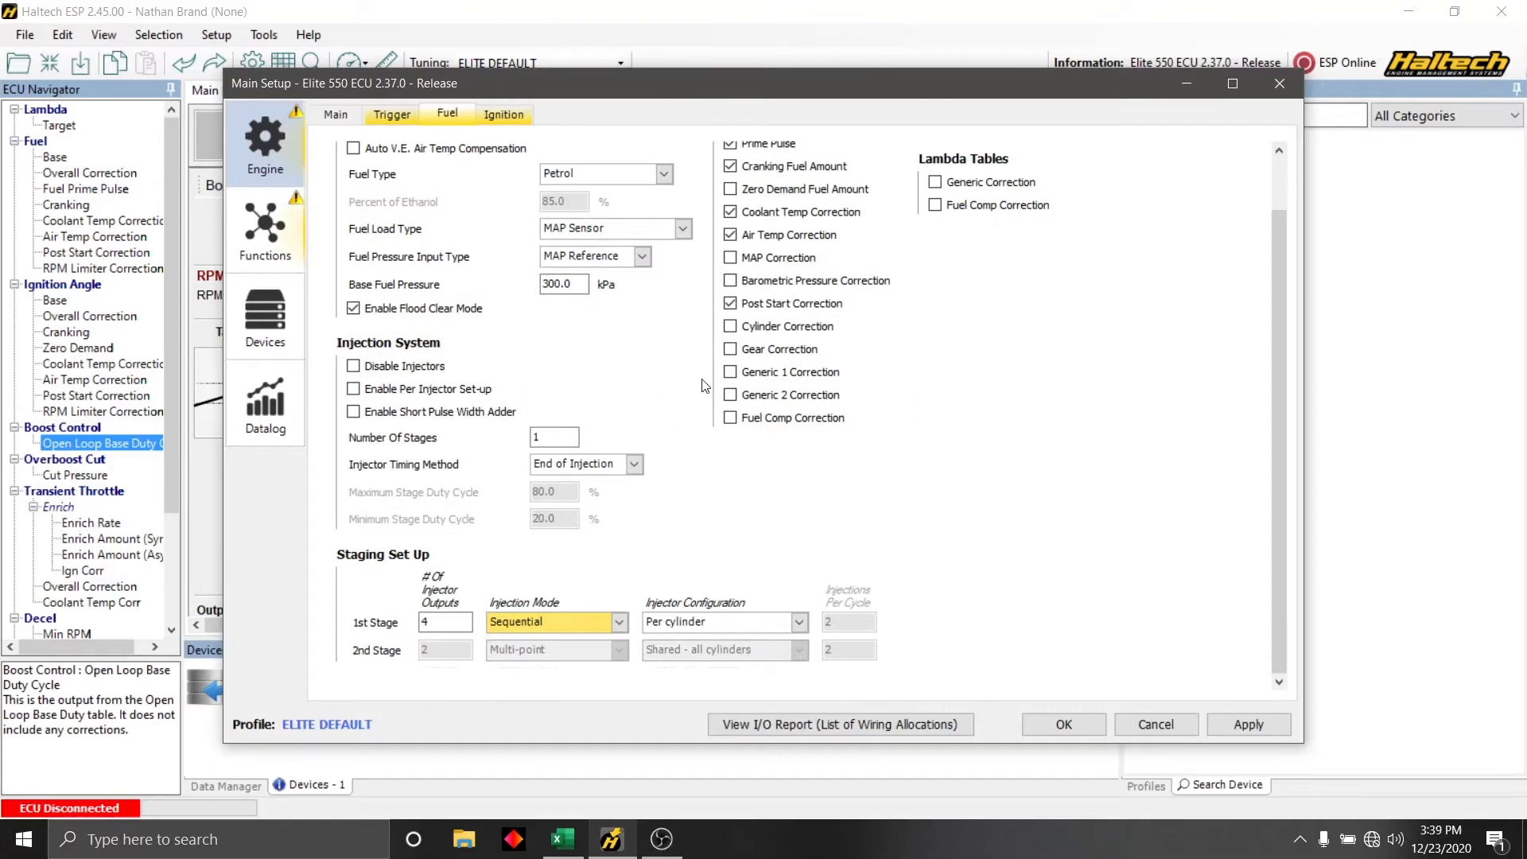
click(497, 109)
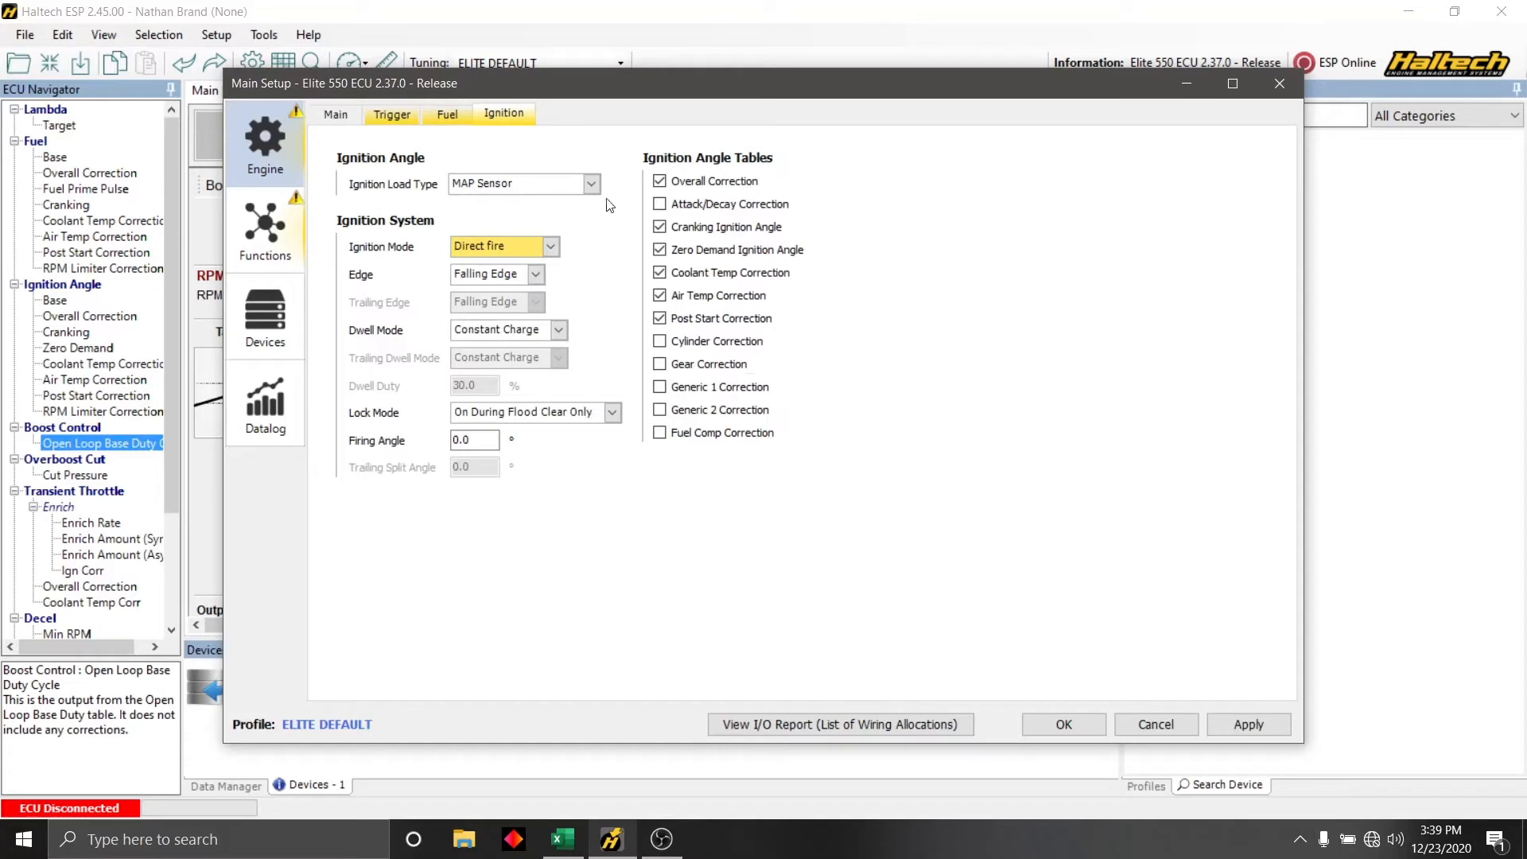
click(549, 246)
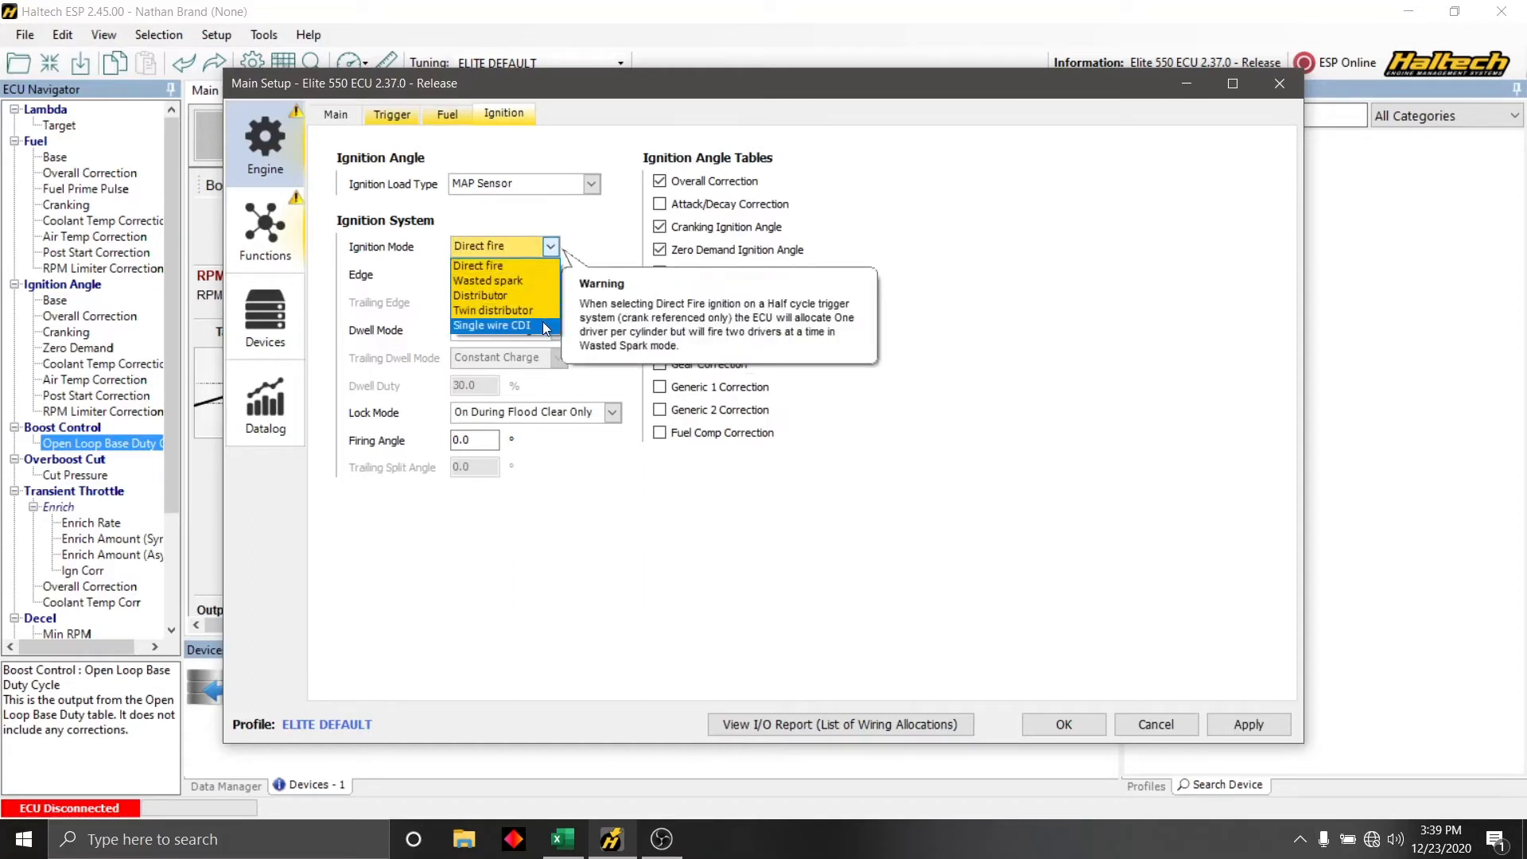
click(540, 268)
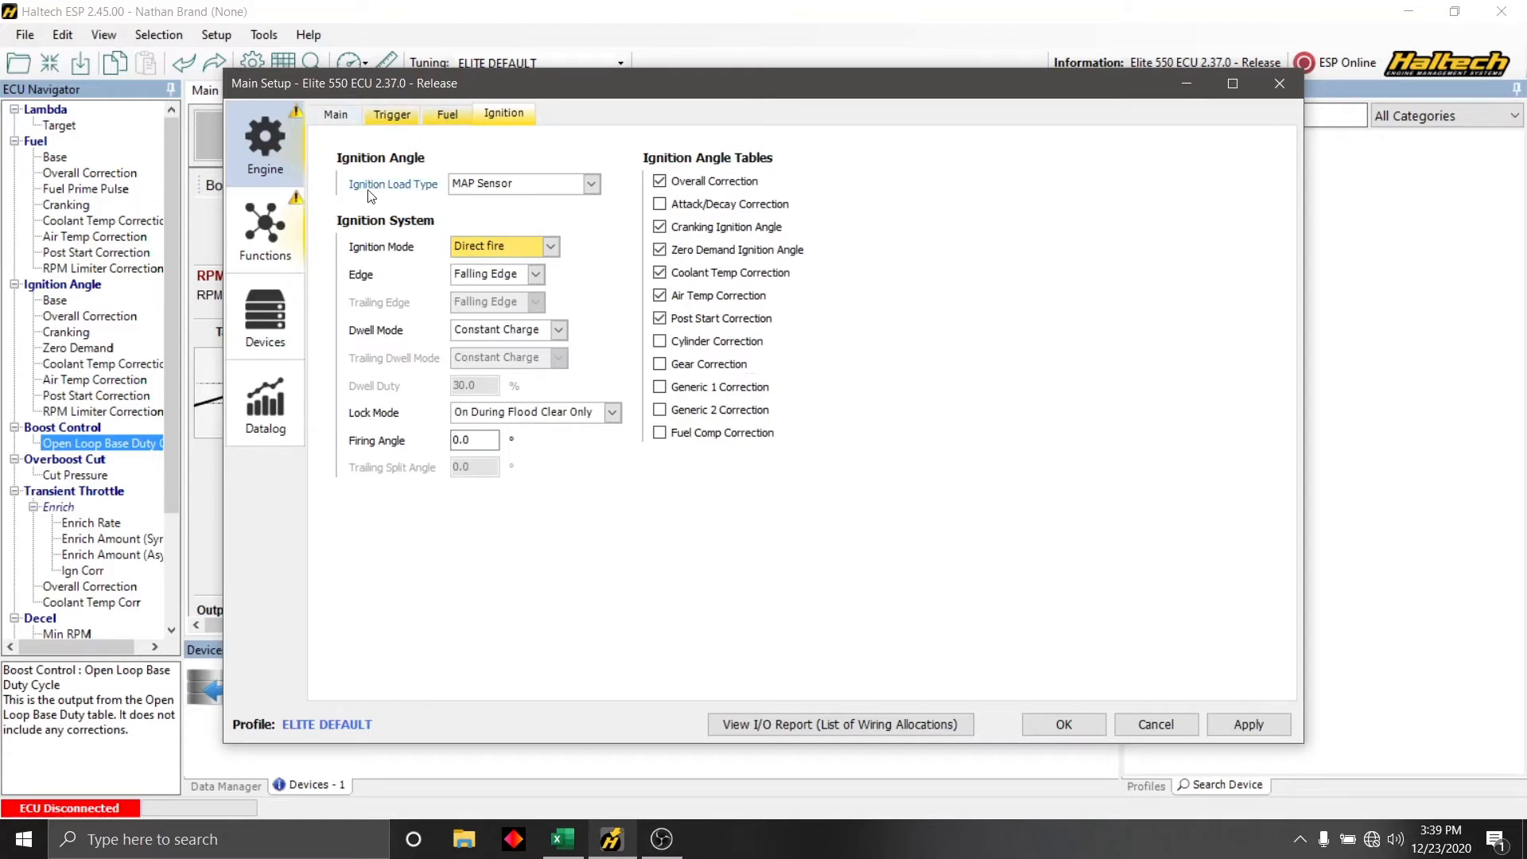
- Look through the ECU's configured functions and the full list of functions available to add
click(270, 252)
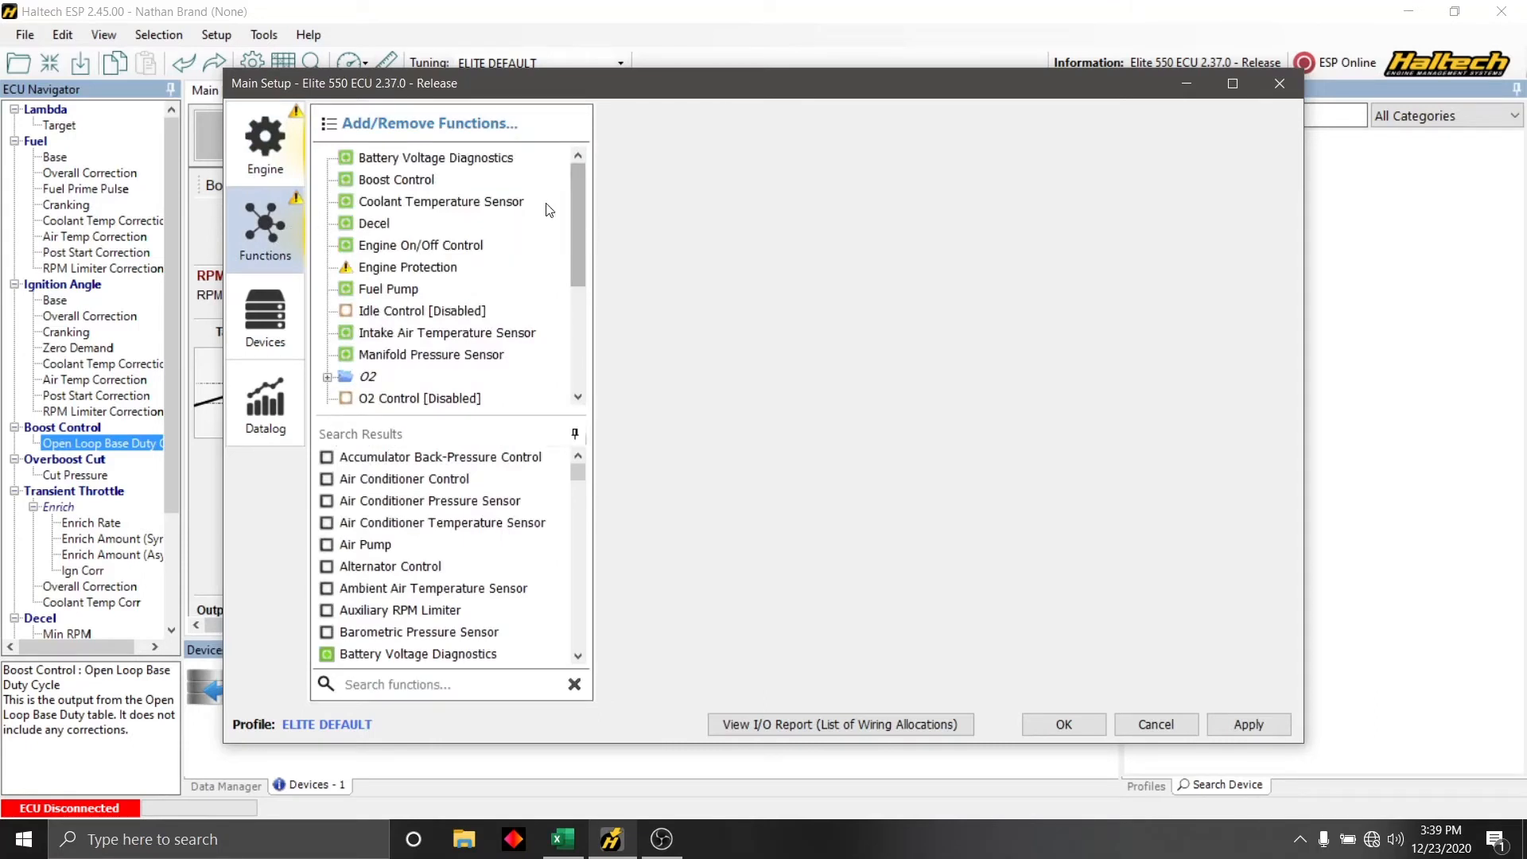
scroll(538, 223, down, 3)
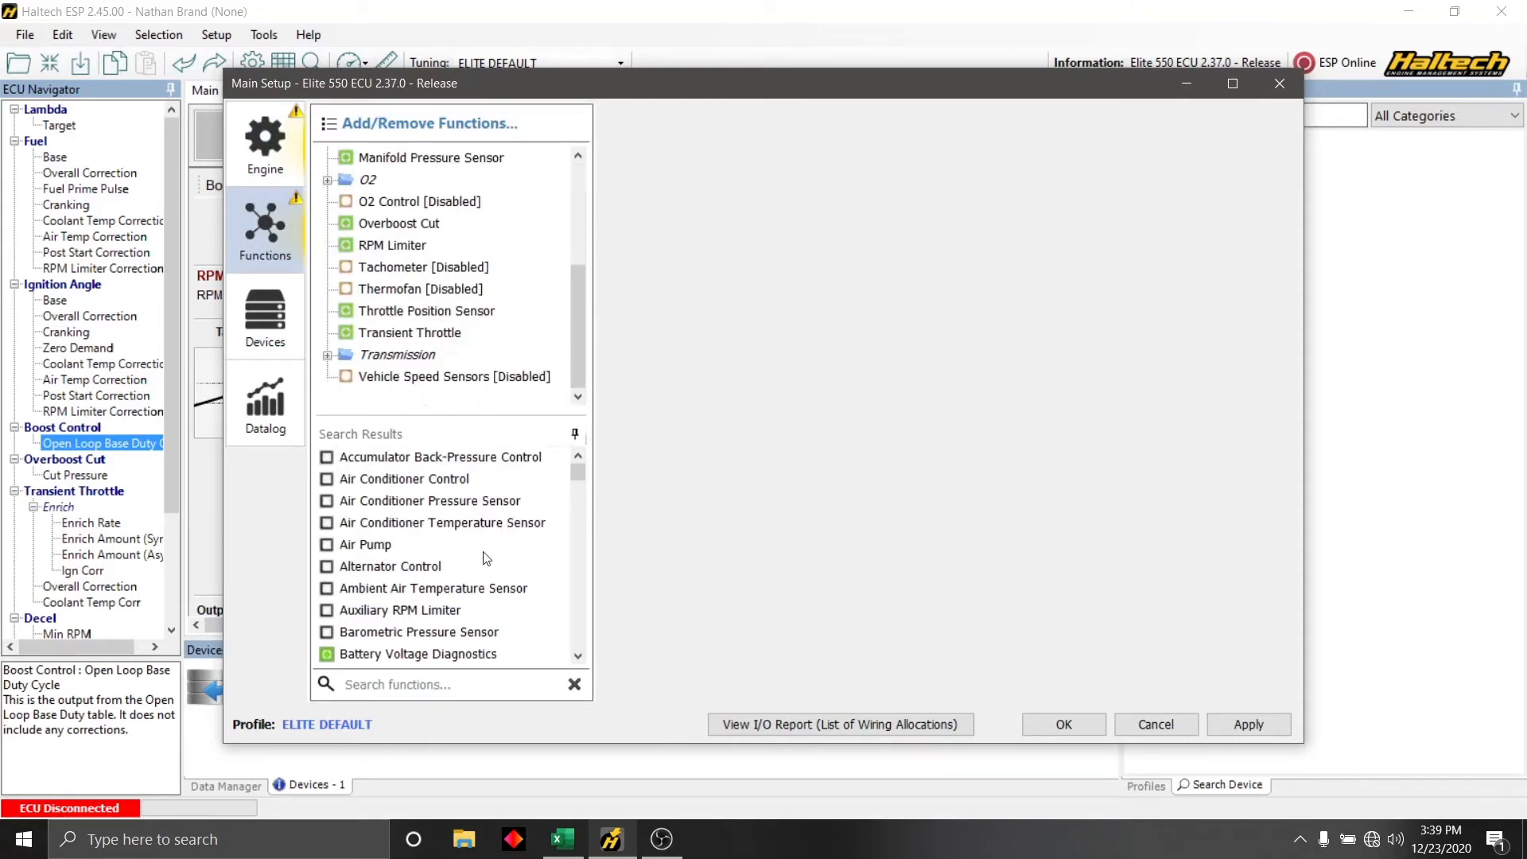
scroll(495, 556, down, 3)
scroll(498, 553, down, 7)
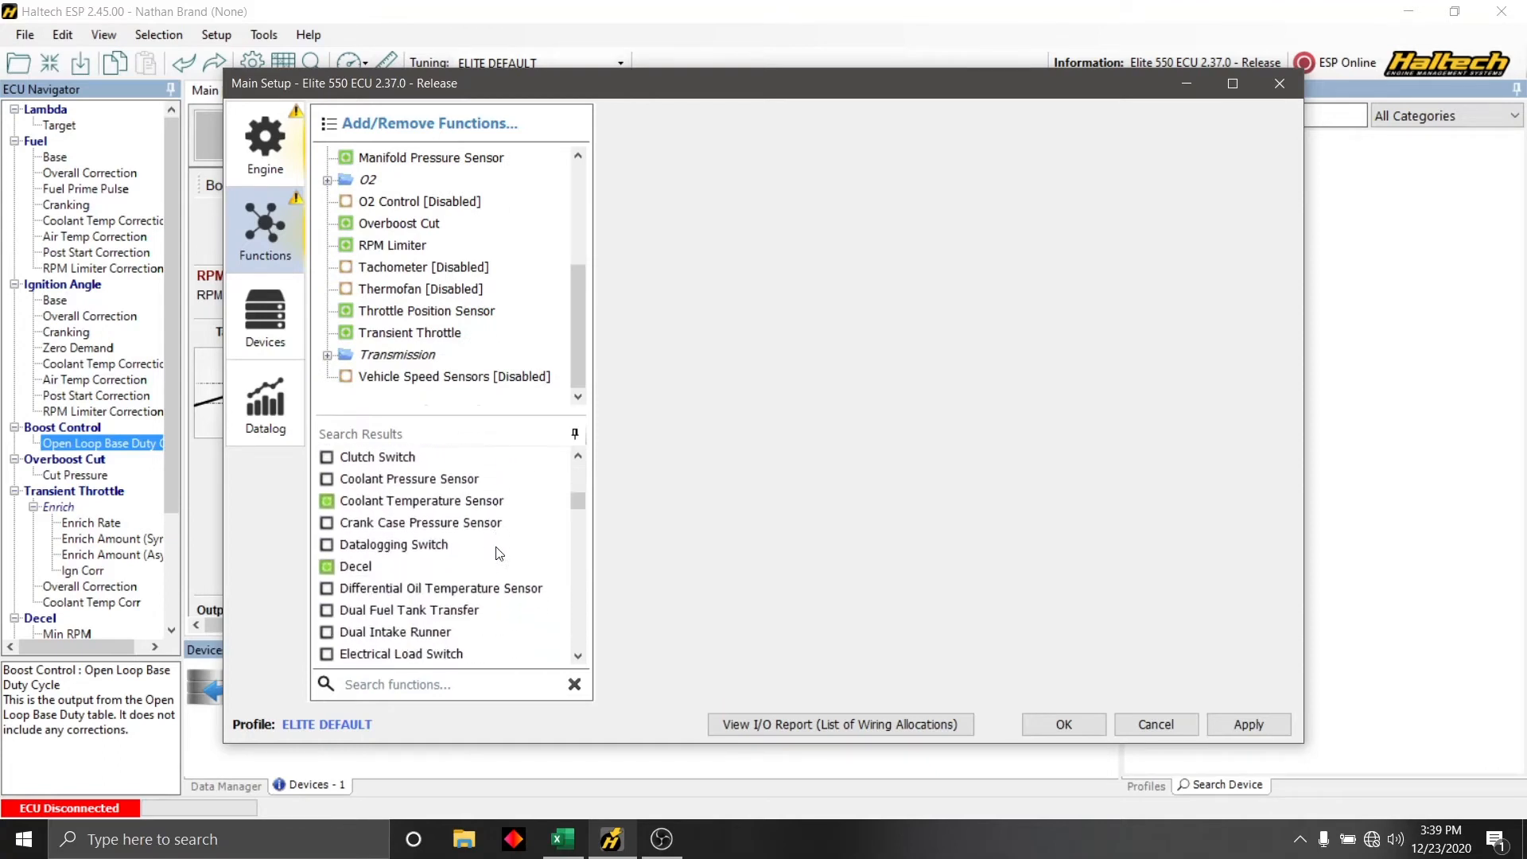
scroll(498, 553, down, 6)
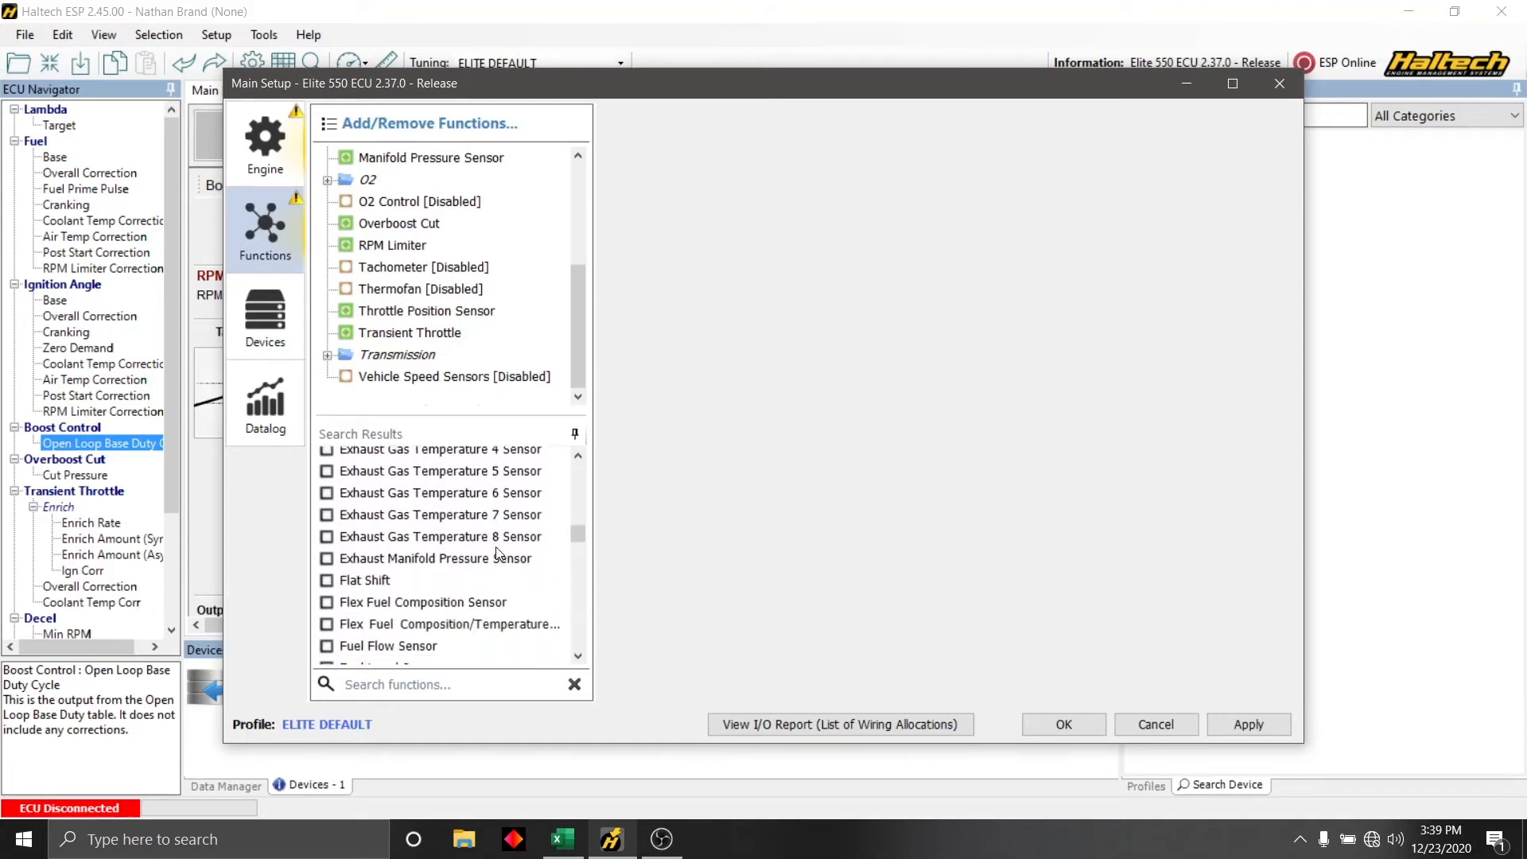
scroll(499, 554, down, 8)
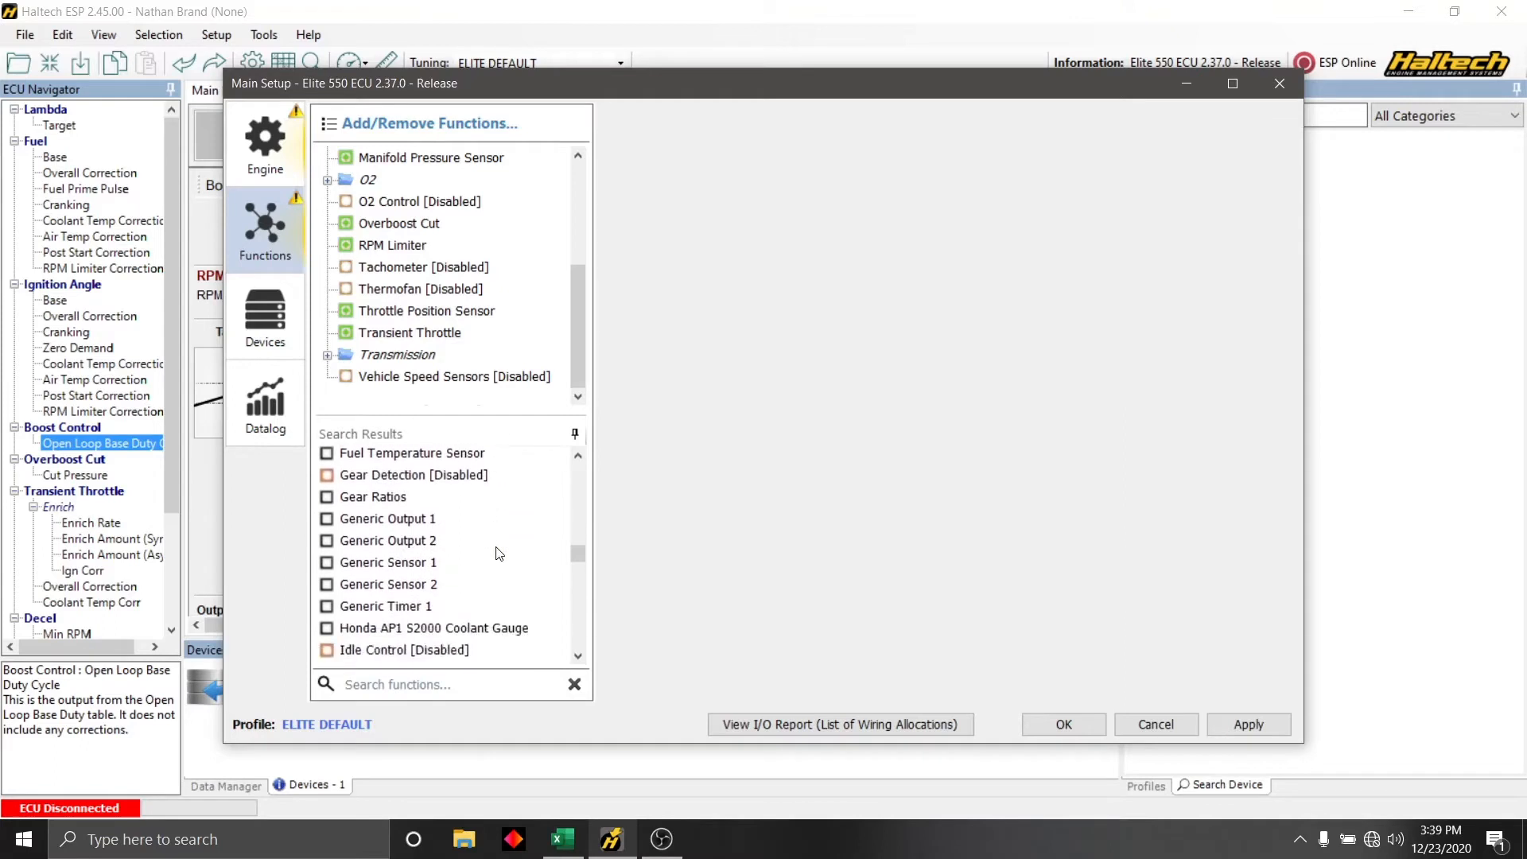
scroll(499, 558, down, 8)
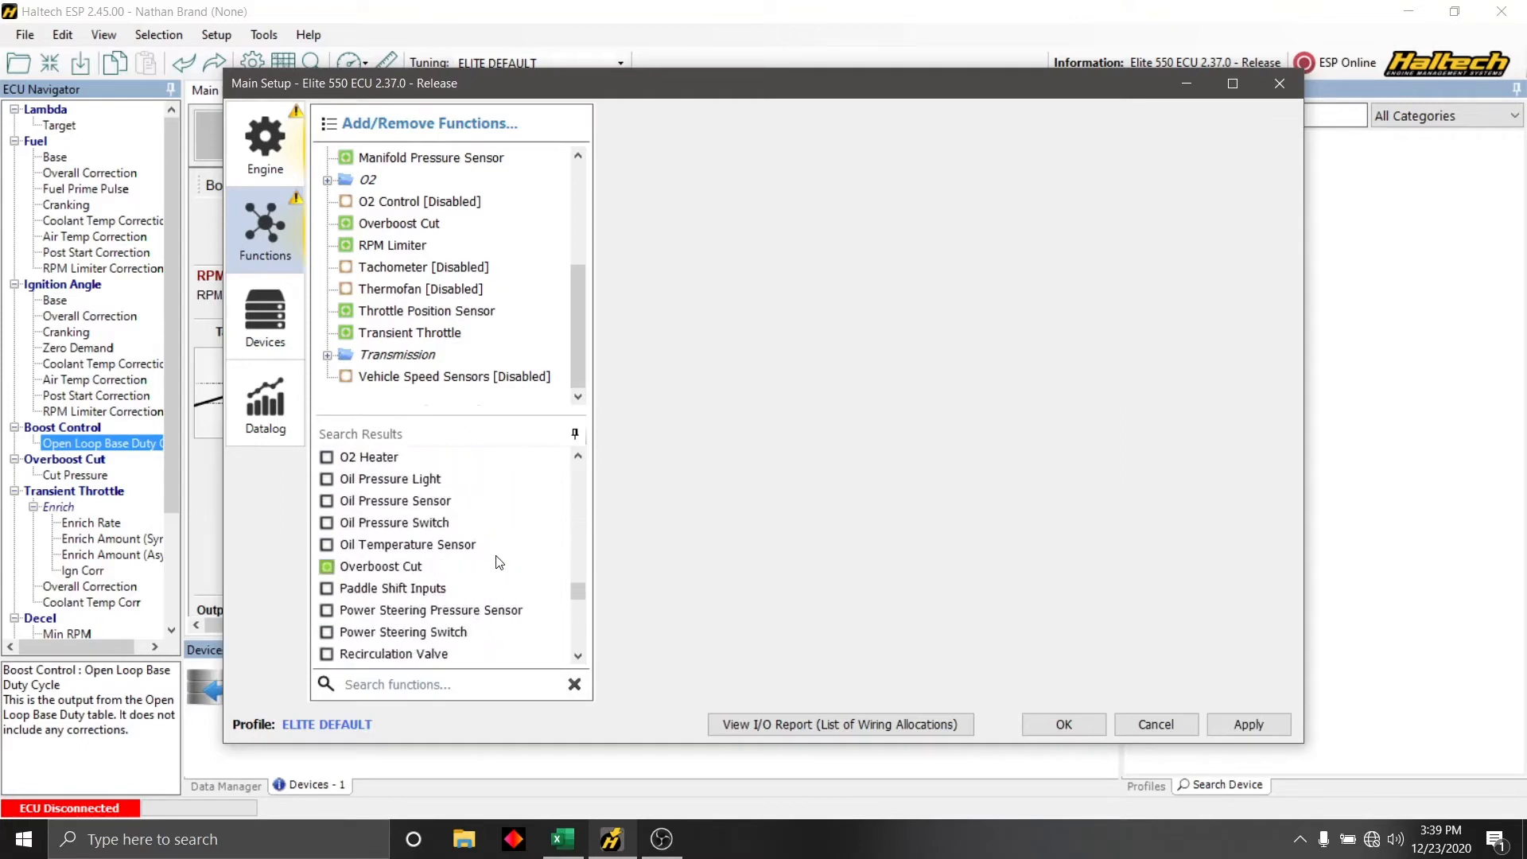
scroll(502, 562, down, 3)
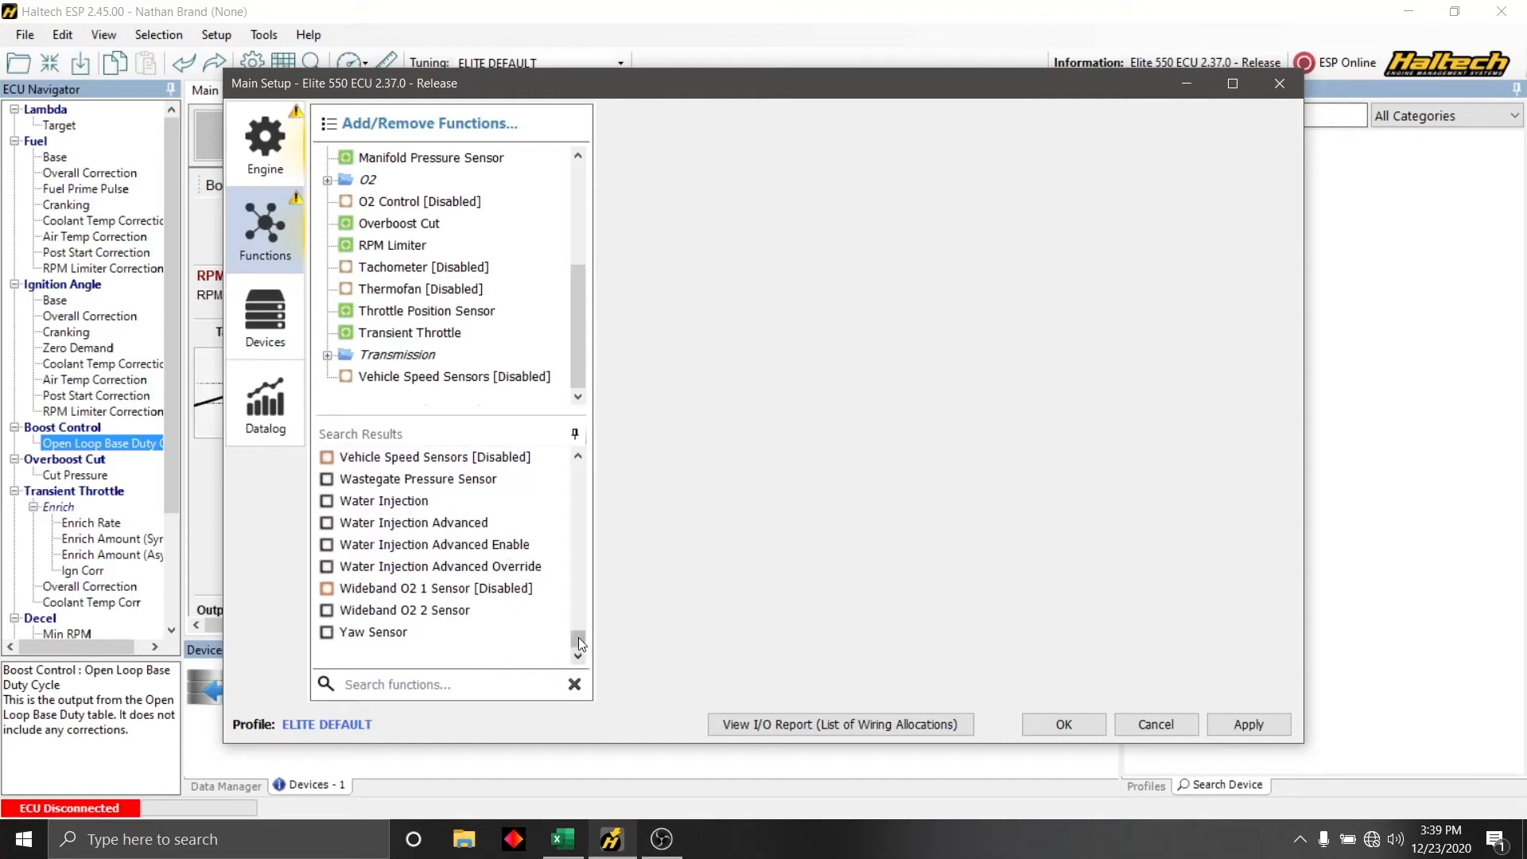
drag(580, 642, 578, 473)
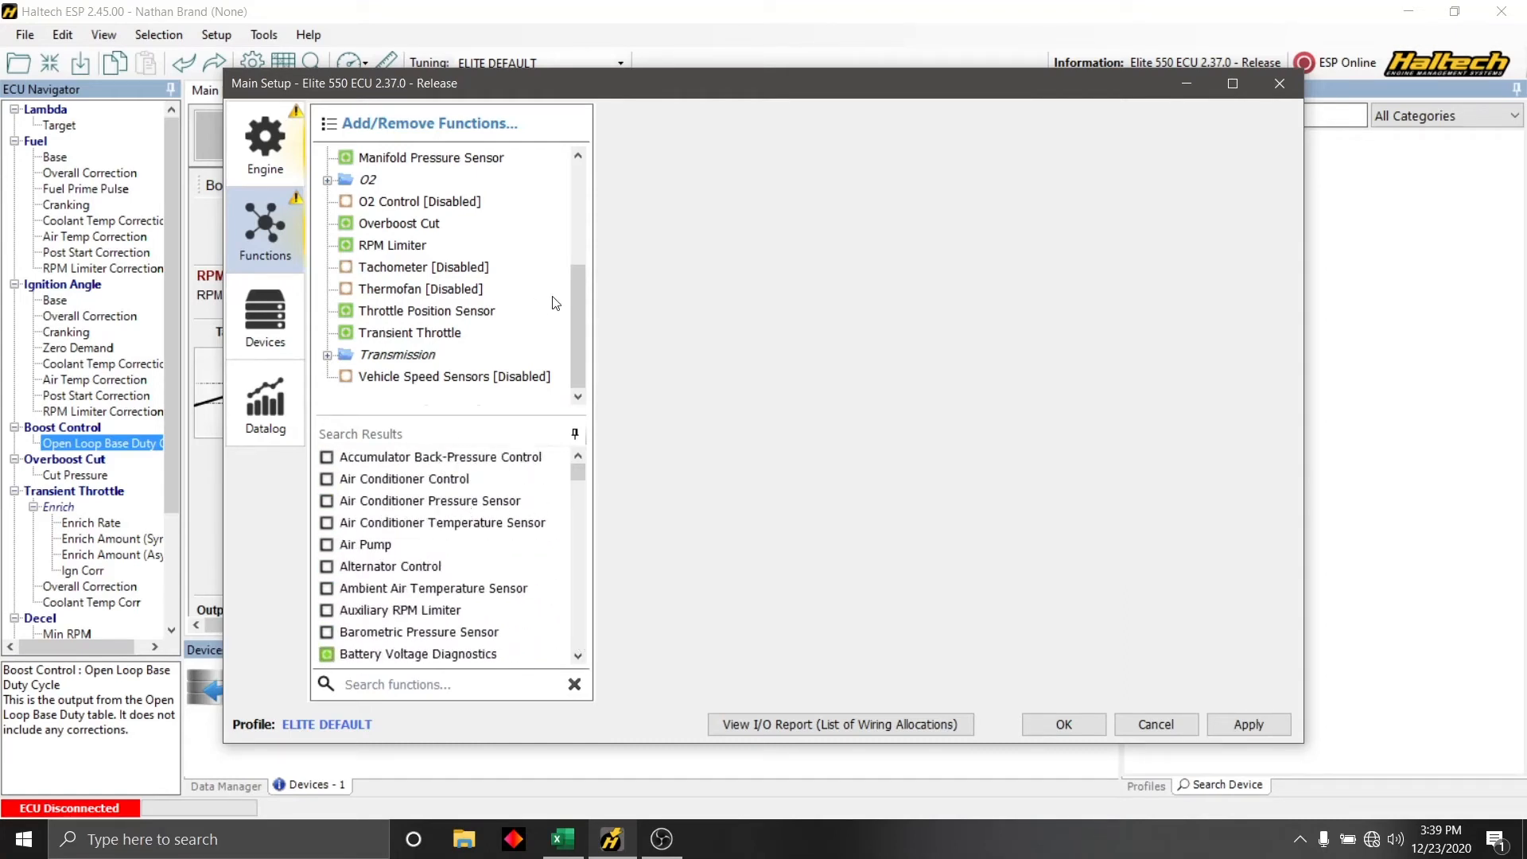
drag(578, 270, 573, 168)
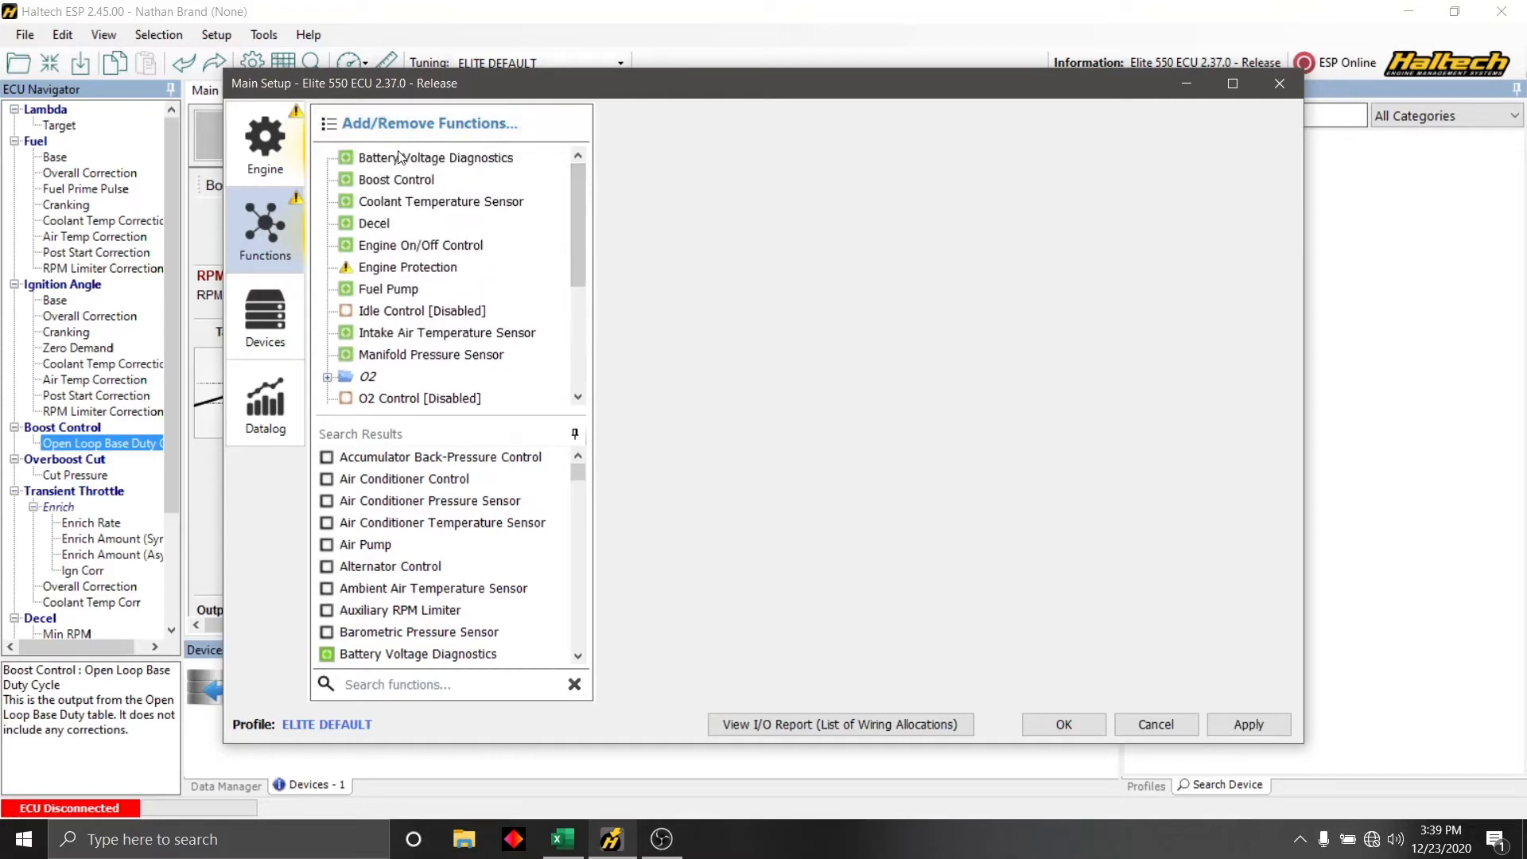
- Disable the Boost Control function and open the Coolant Temperature Sensor's wiring settings
click(346, 180)
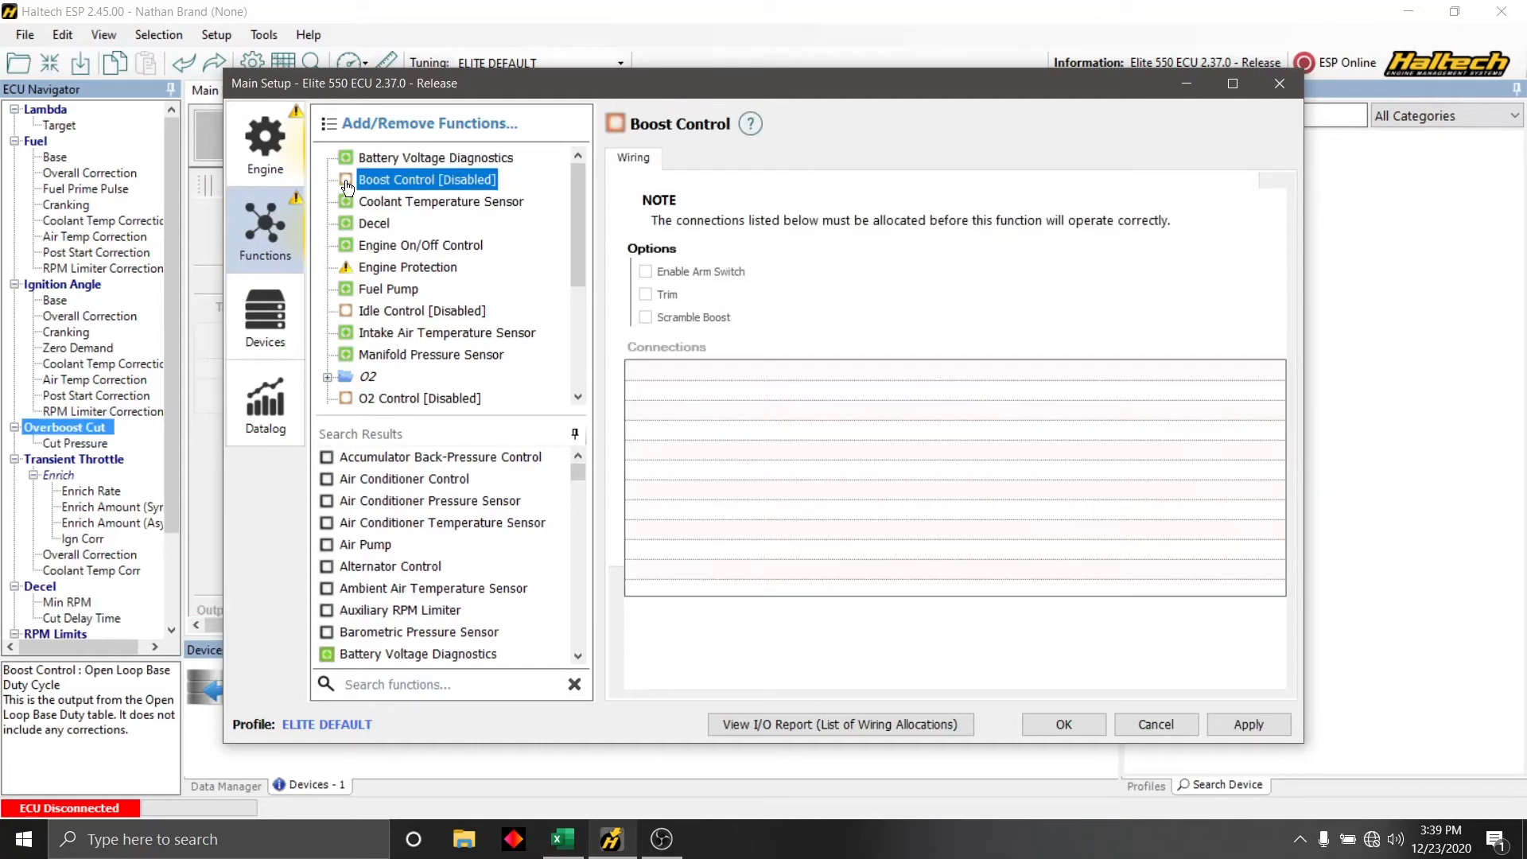
click(381, 208)
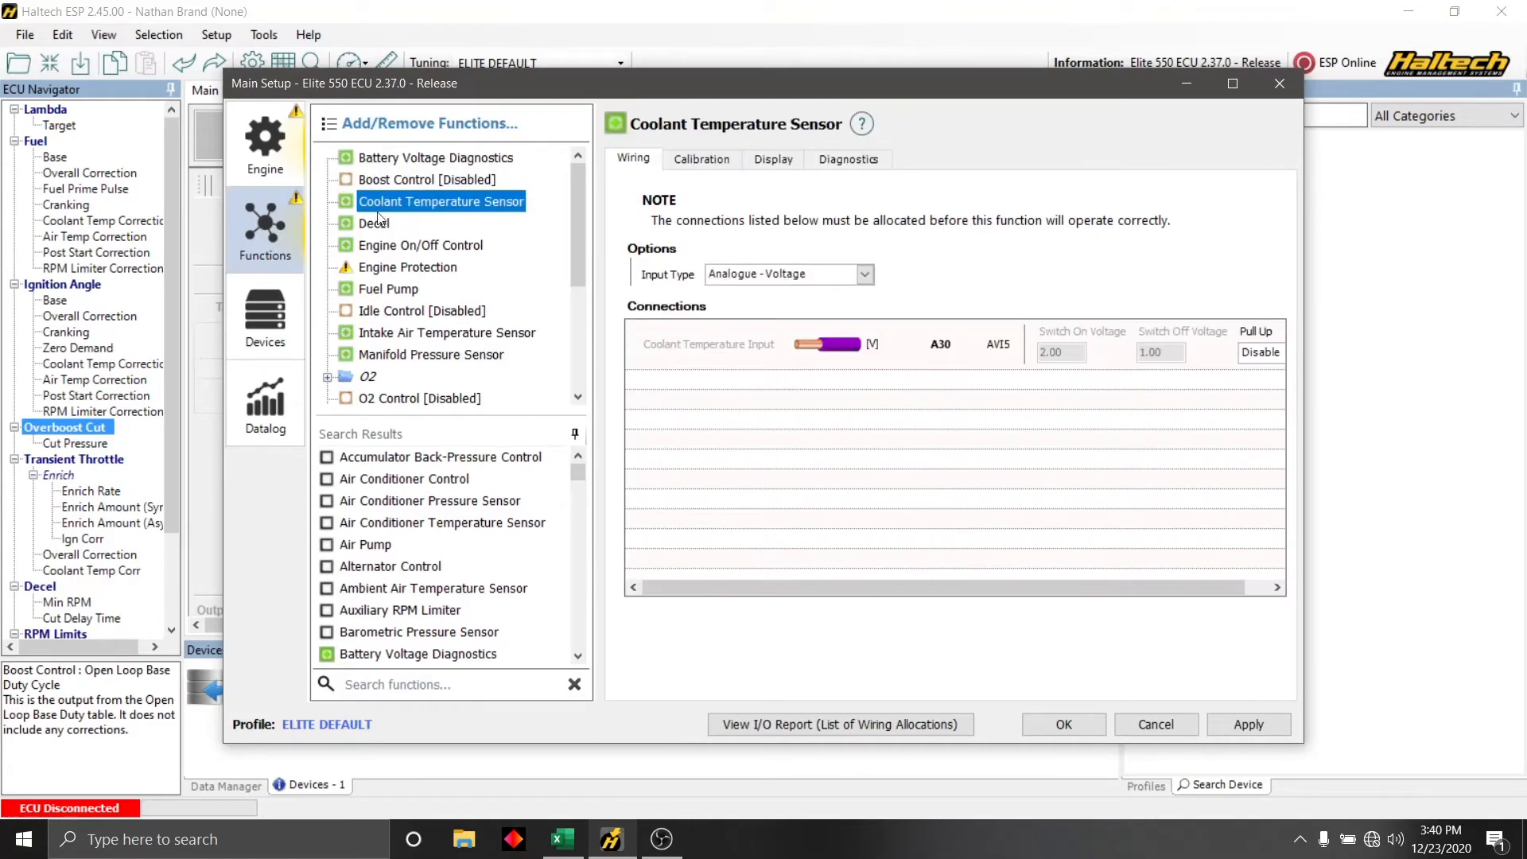
- Set the Coolant Temperature Sensor's input type to Analogue - Resistance and open its calibration table
click(867, 272)
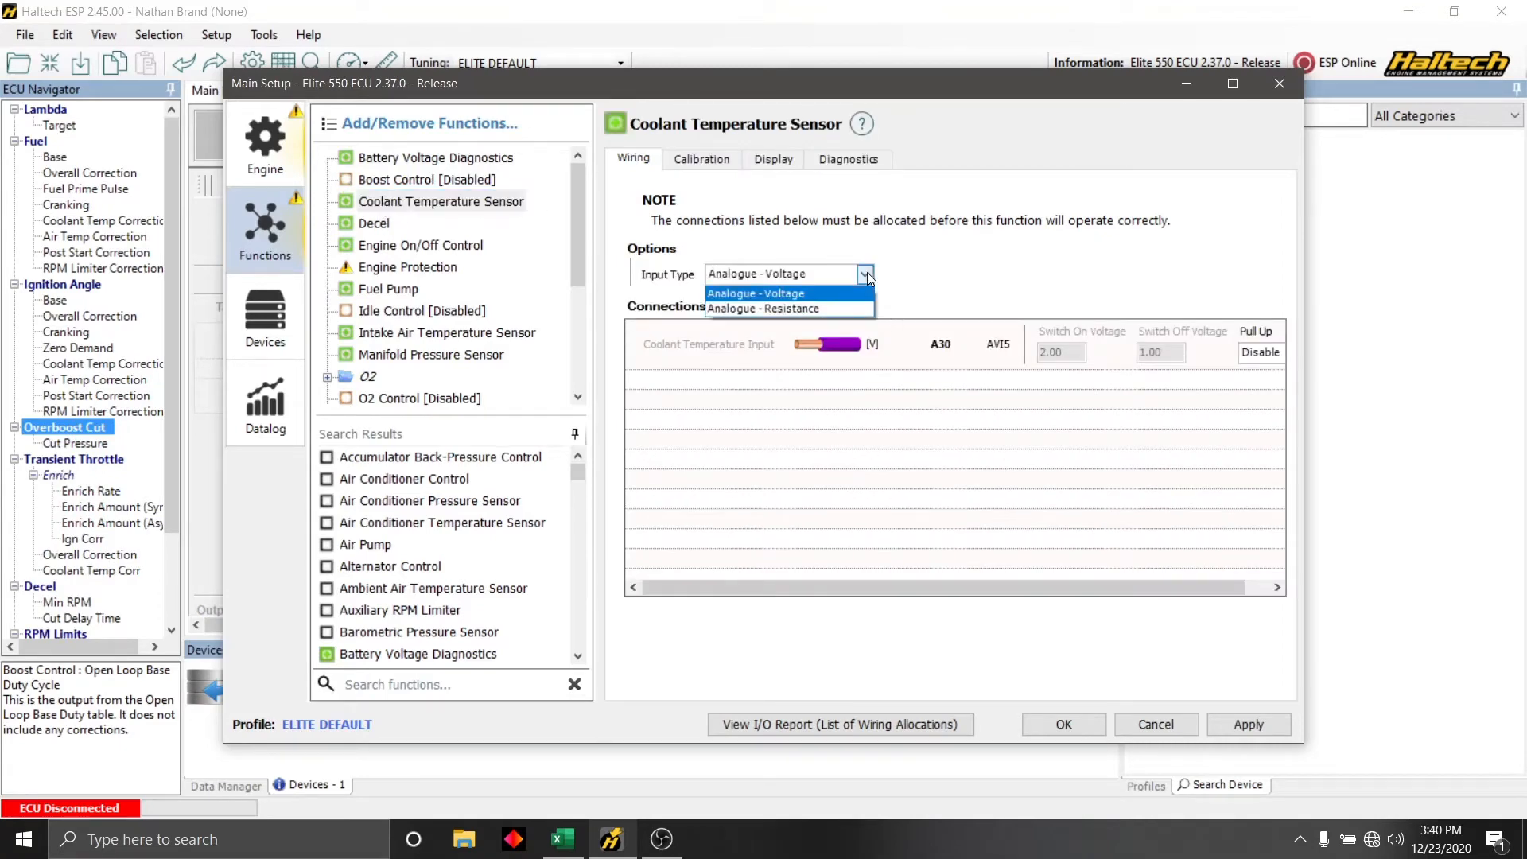
click(832, 313)
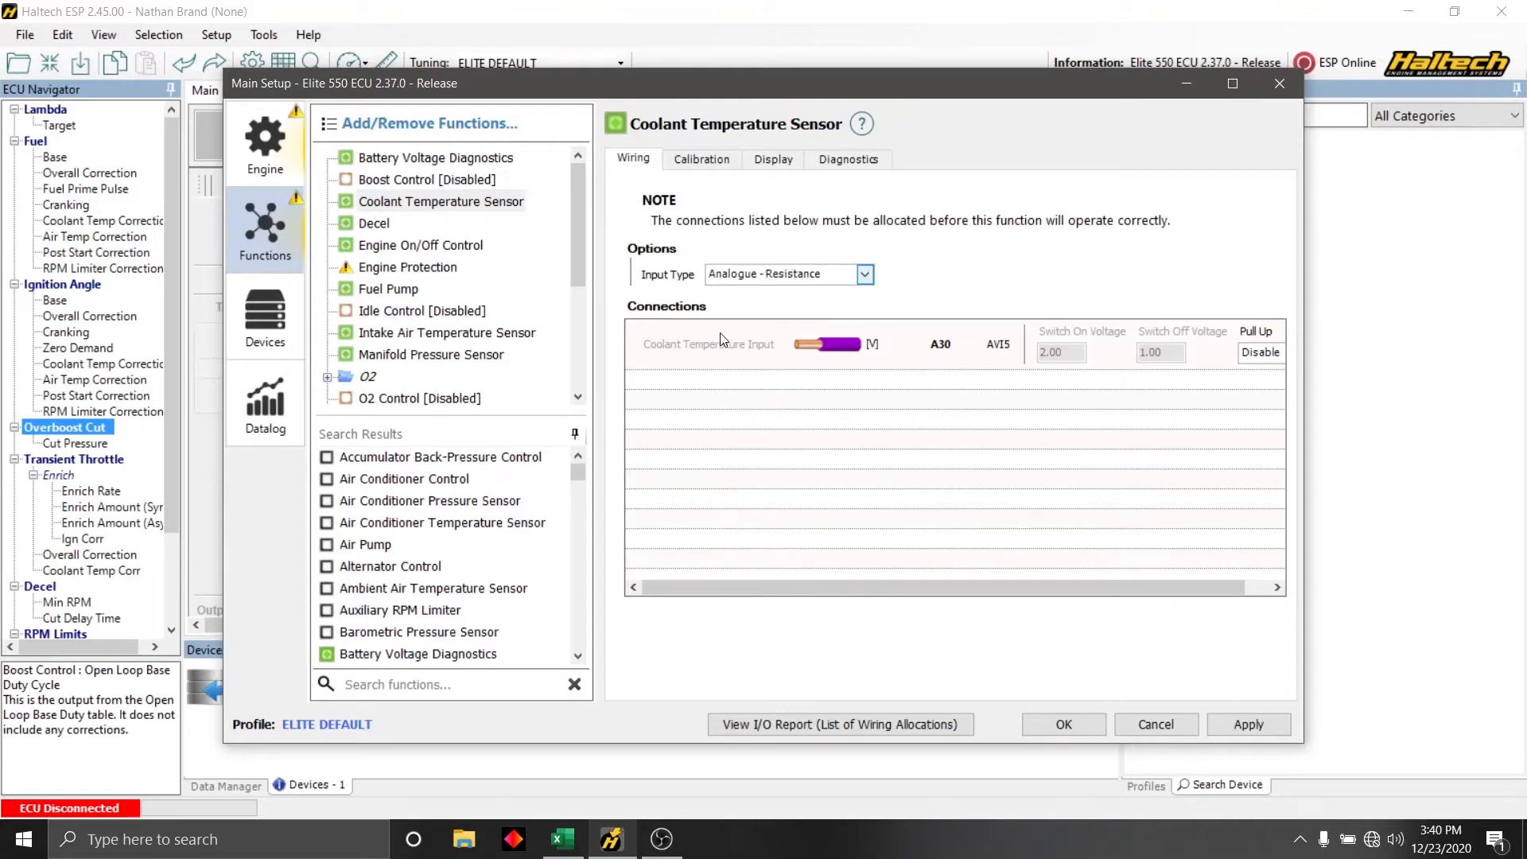
click(716, 169)
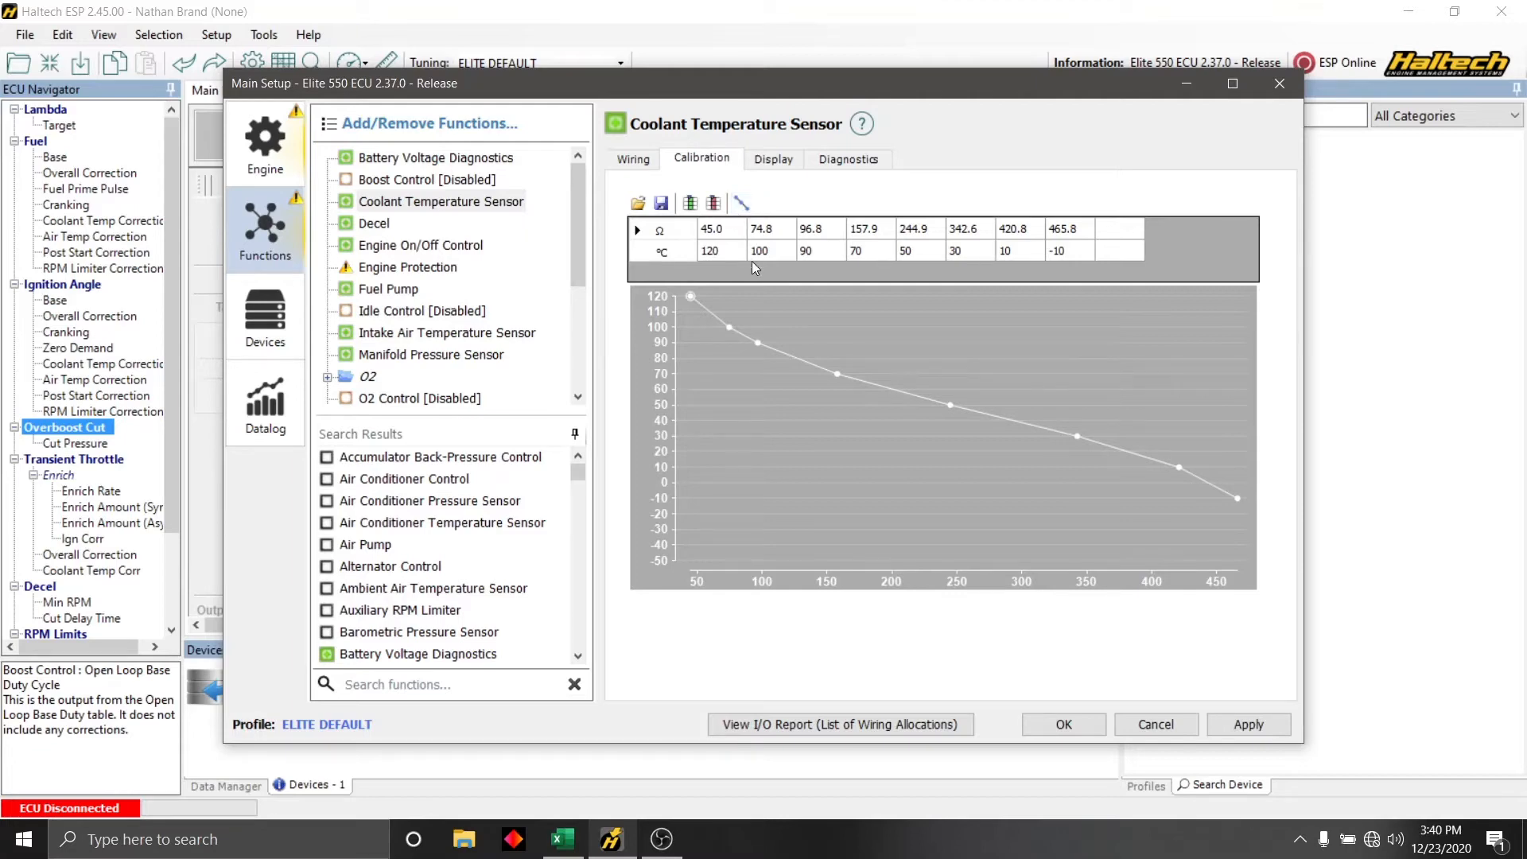
- Change the first coolant temperature calibration point to 185 Ω at 100 °C
click(733, 233)
text(185)
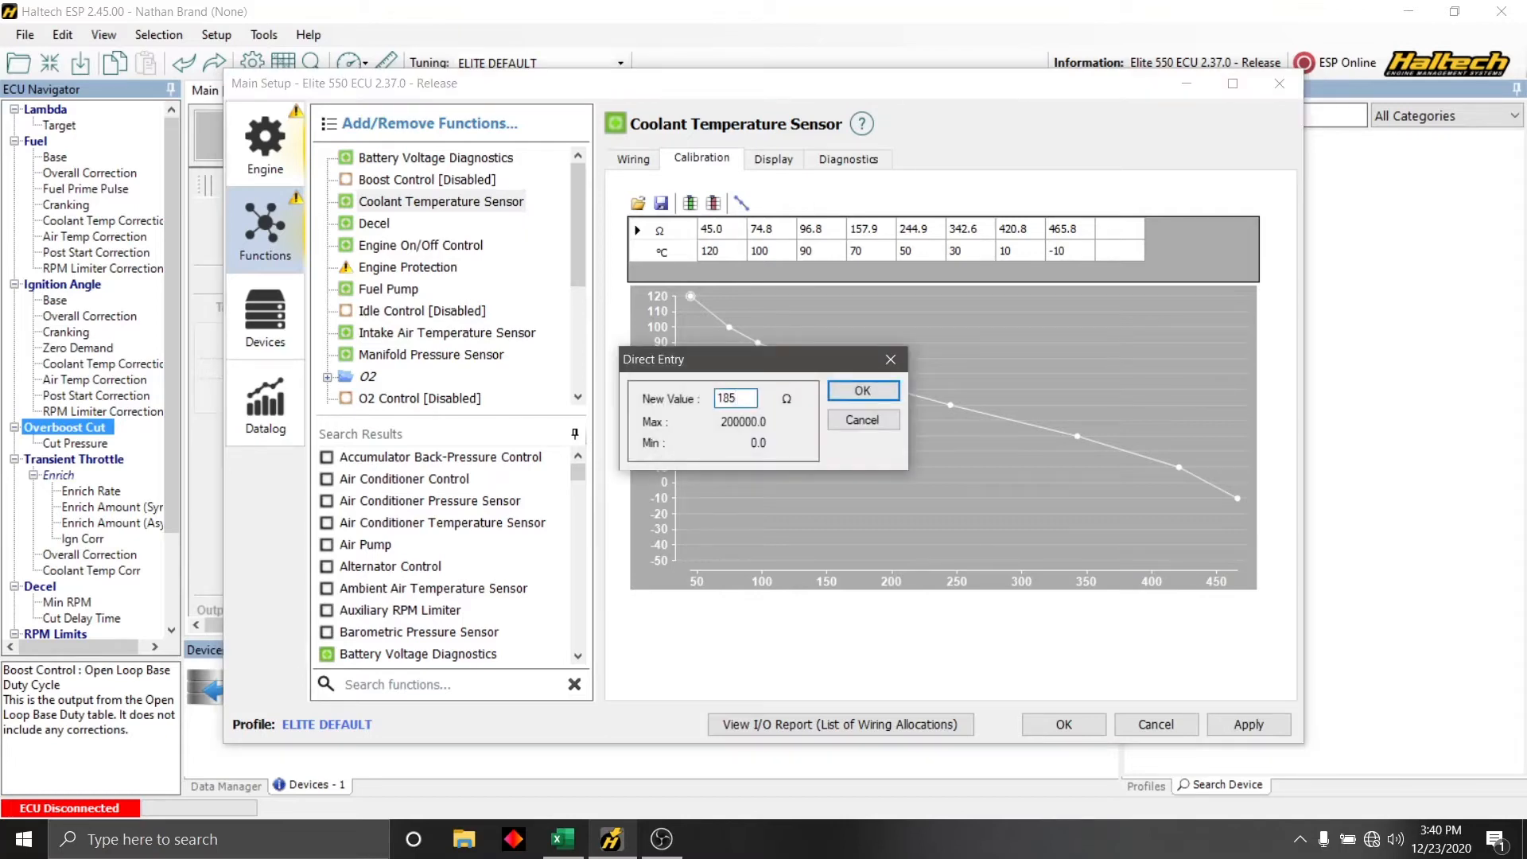
key(Return)
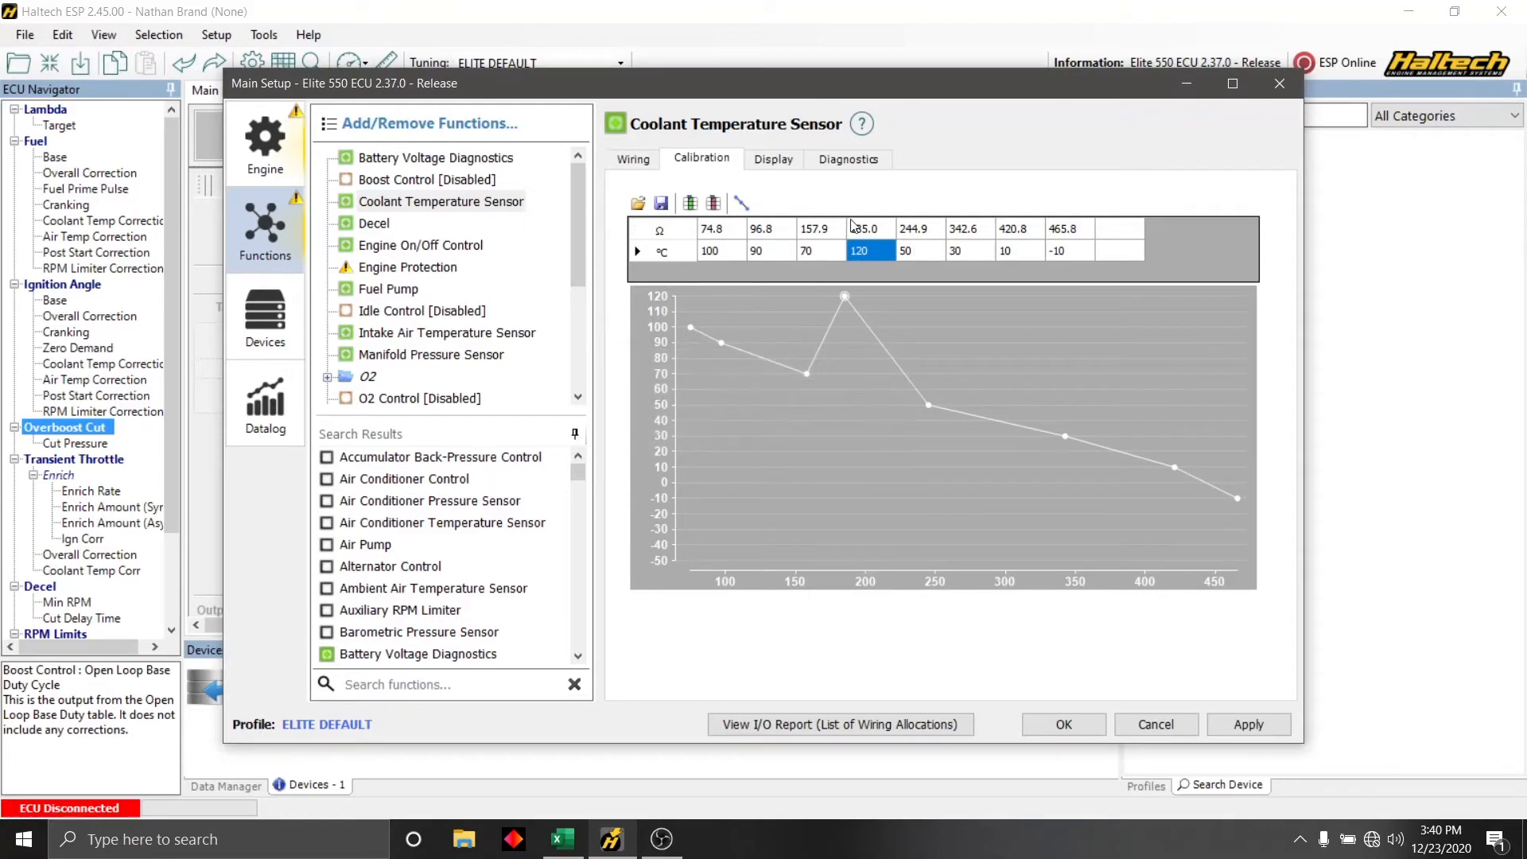
text(100)
key(Return)
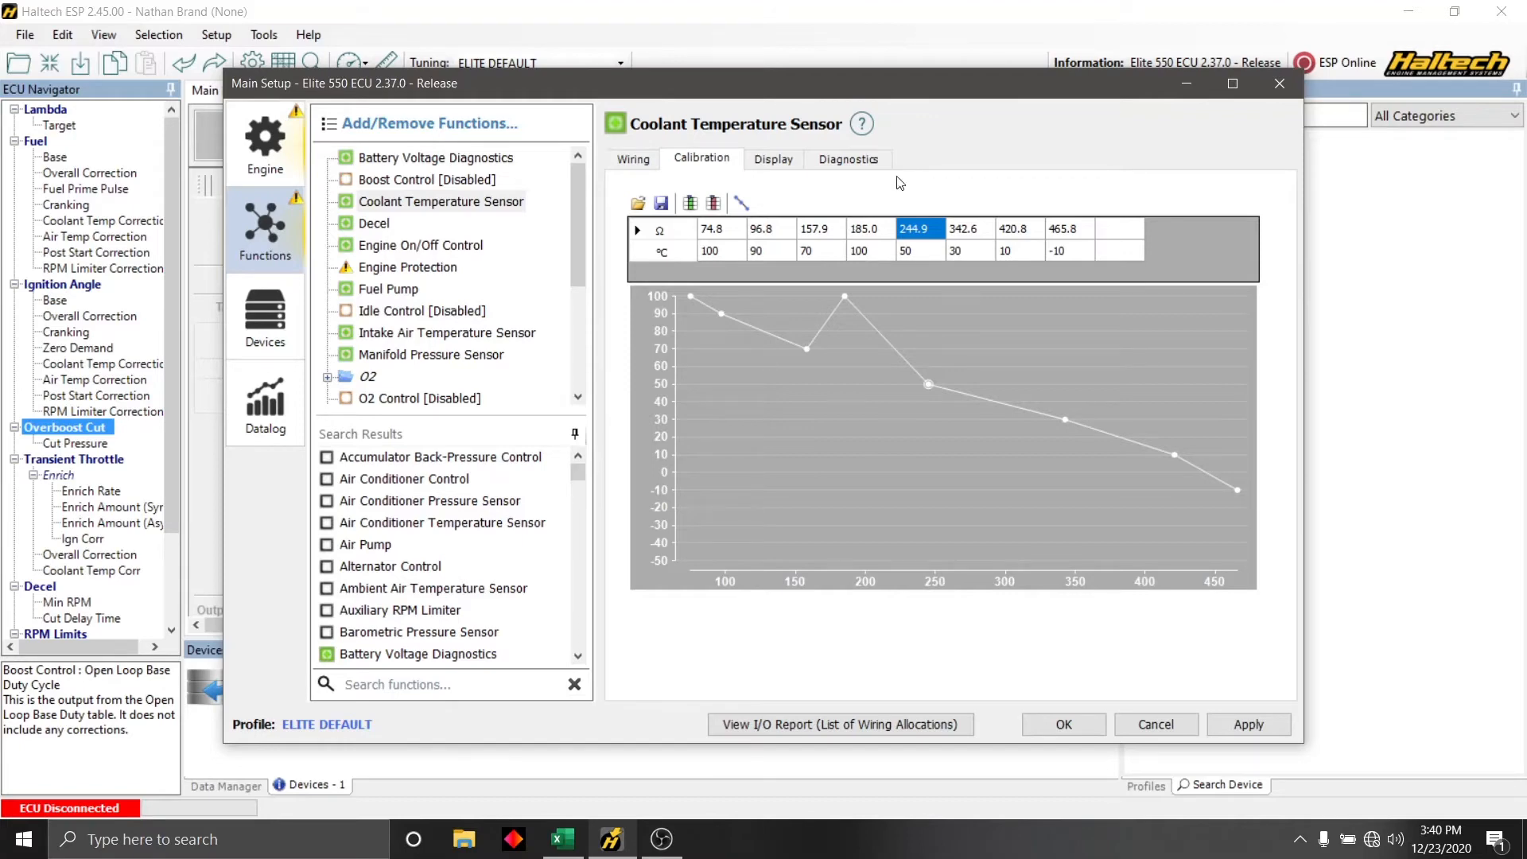
- Delete the 74.8, 96.8, 157.9, 244.9 and 342.6 Ω columns from the coolant temperature calibration table
click(720, 230)
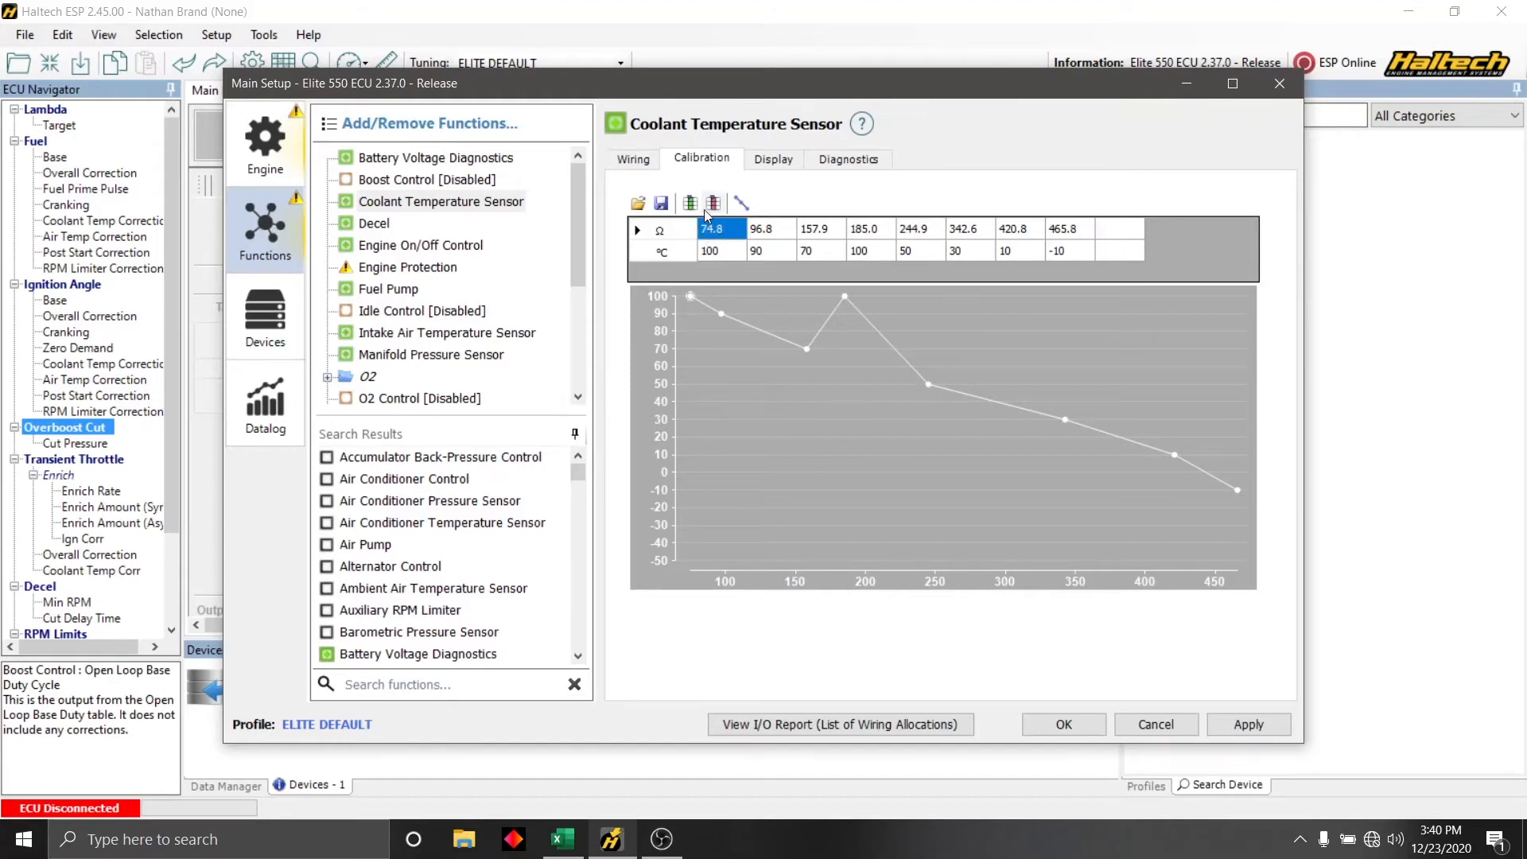
click(712, 203)
click(743, 579)
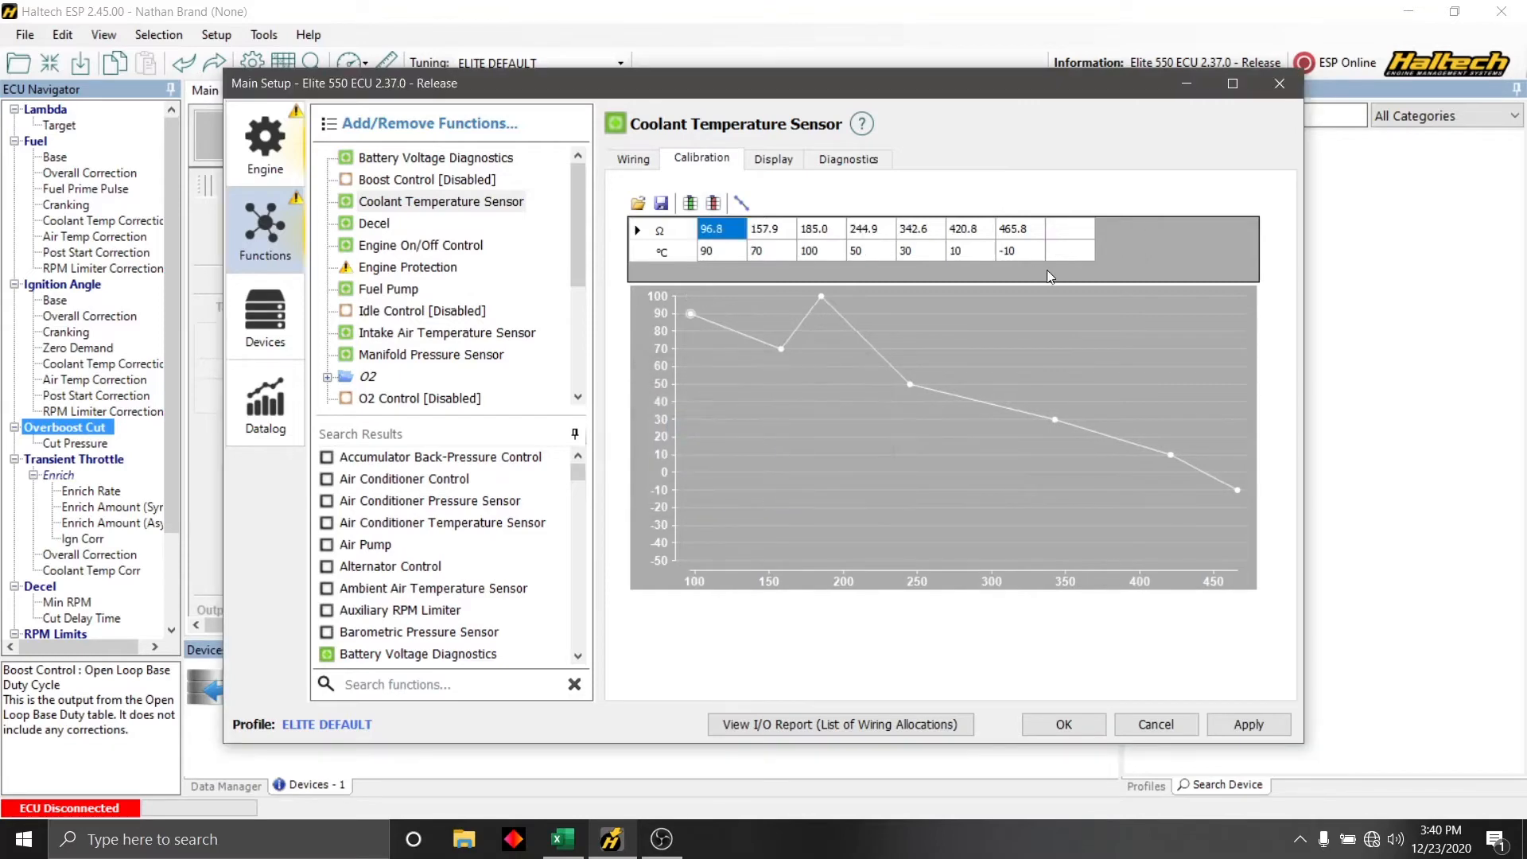
click(715, 207)
click(751, 486)
click(713, 204)
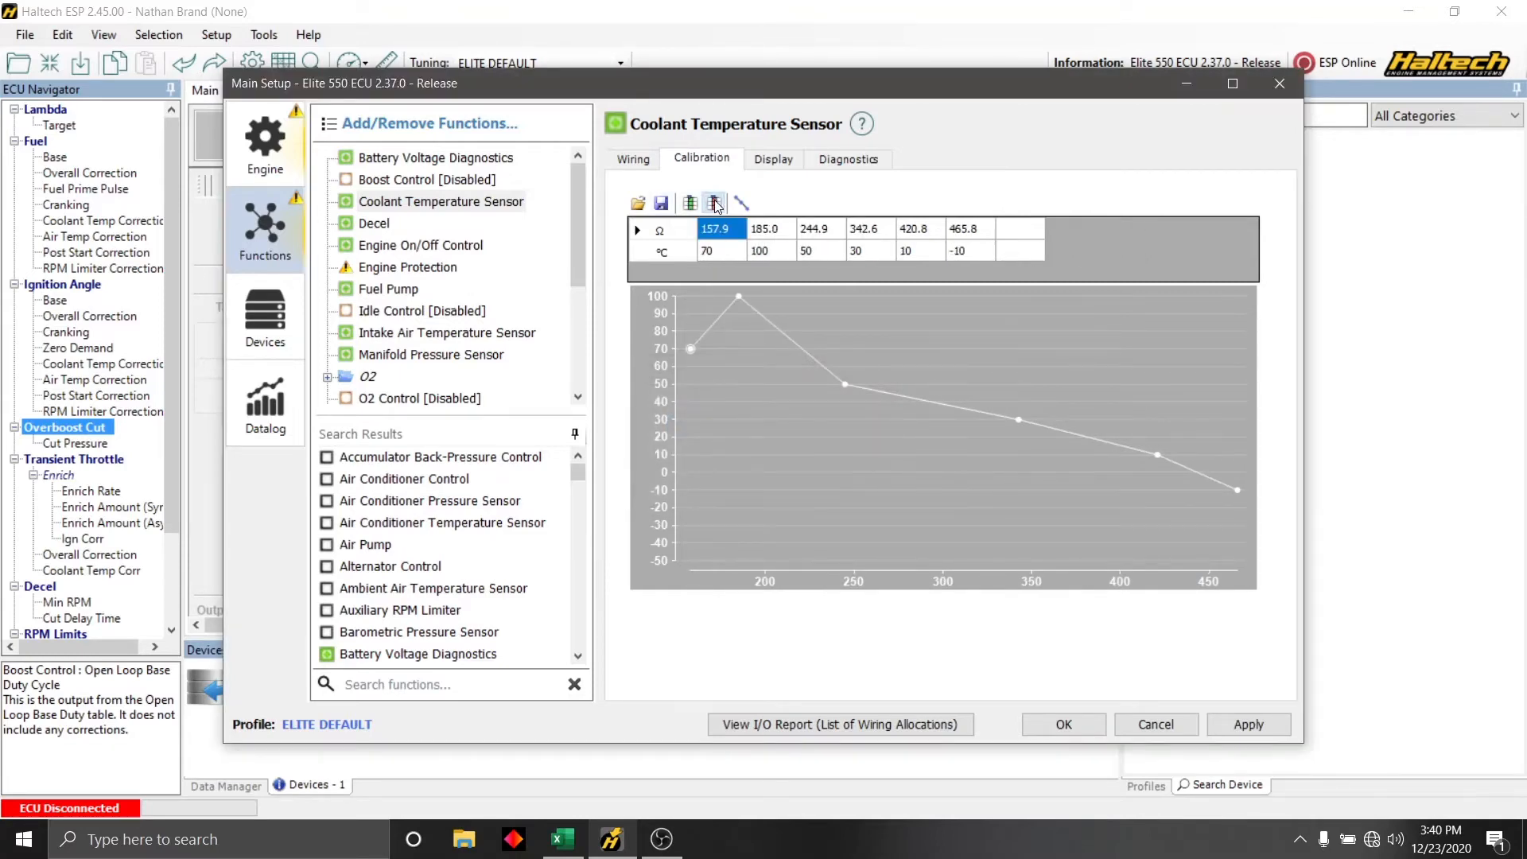
click(739, 486)
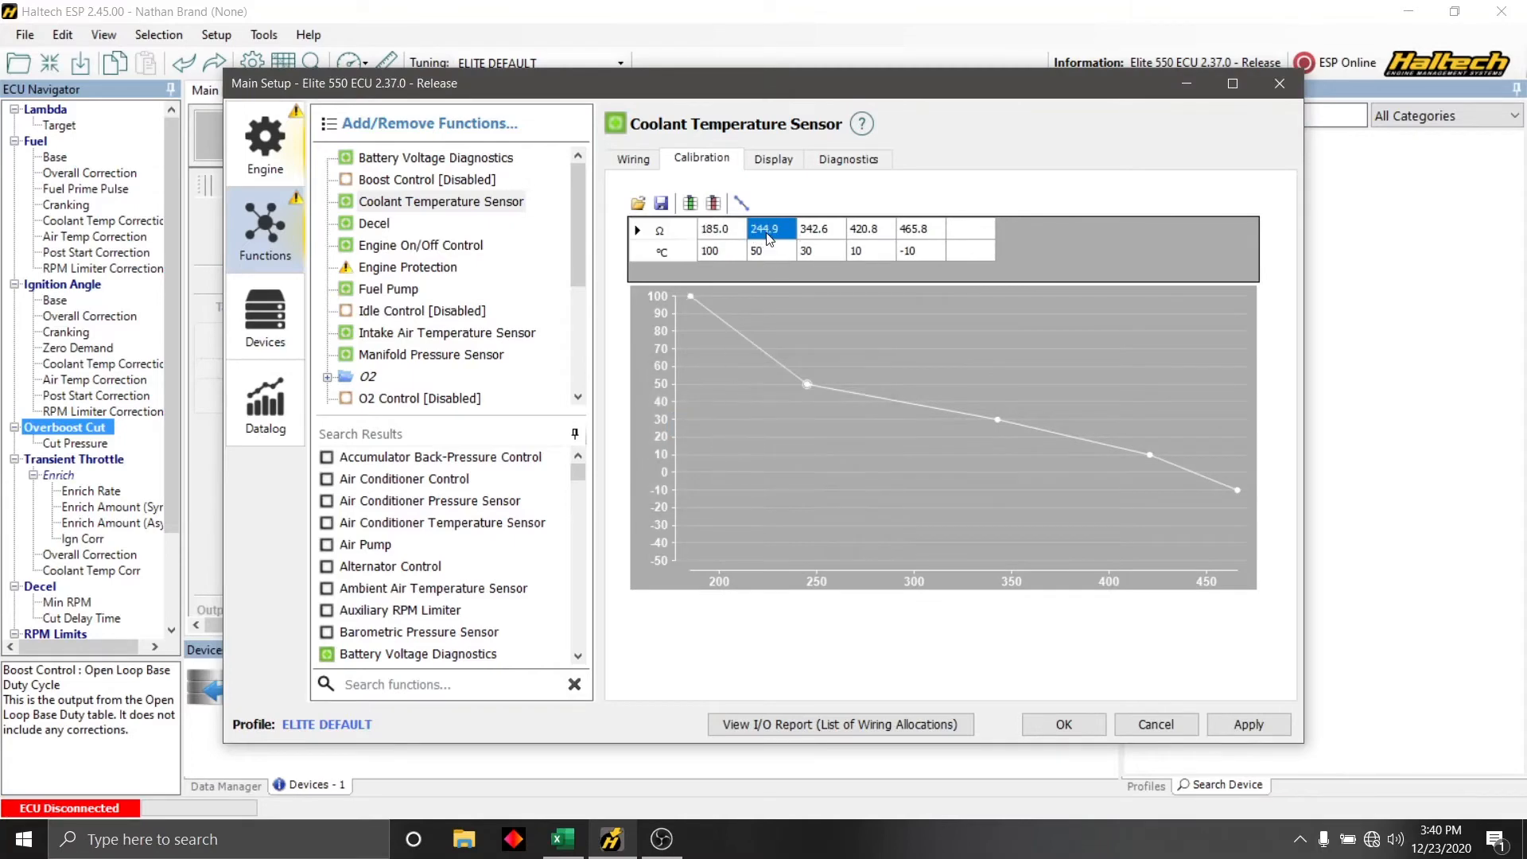
click(714, 203)
click(775, 494)
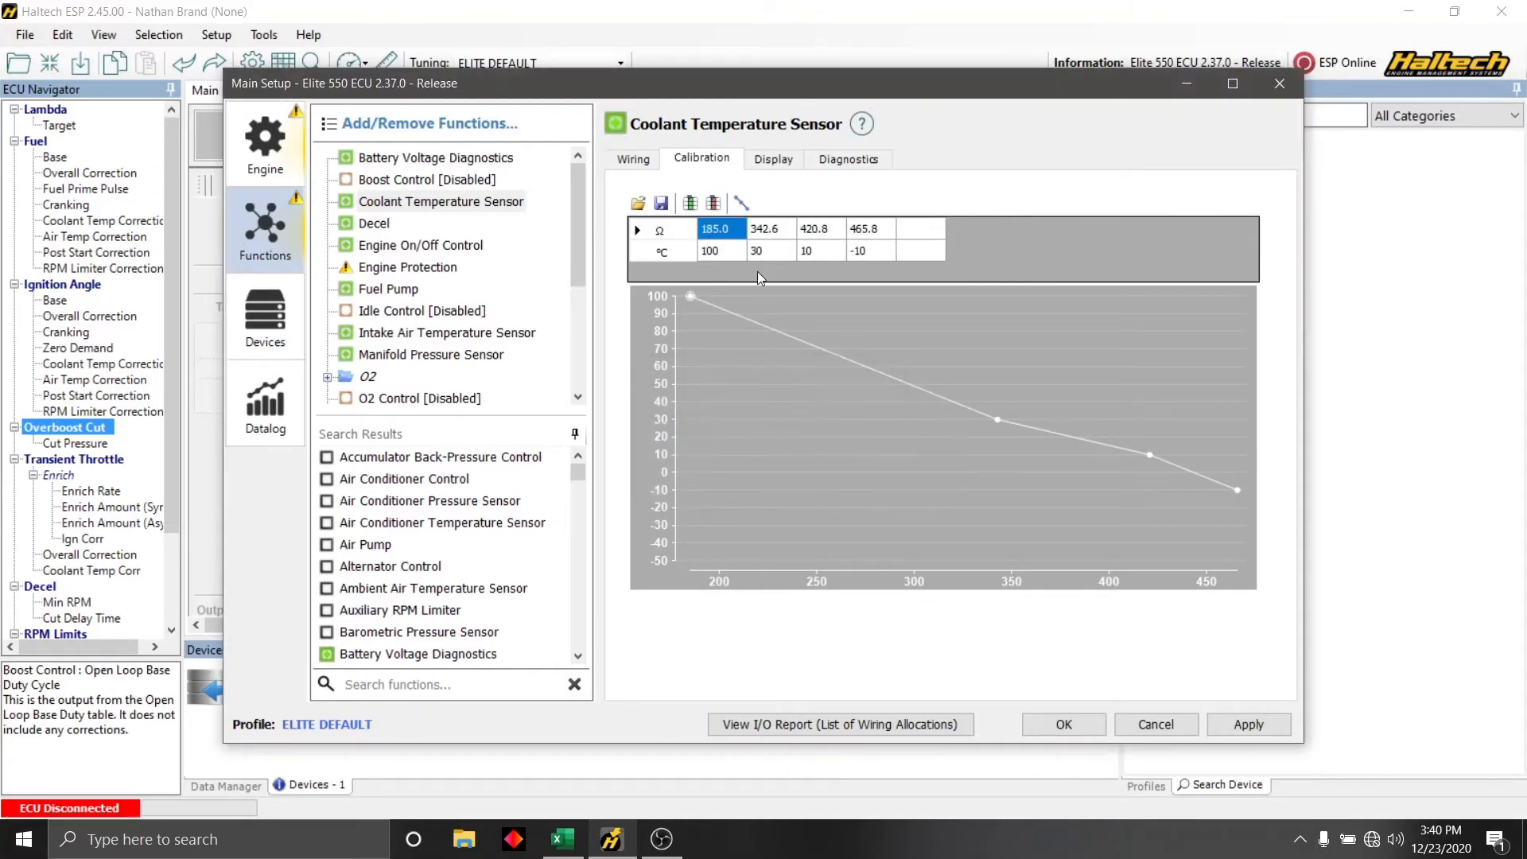
click(768, 233)
click(713, 203)
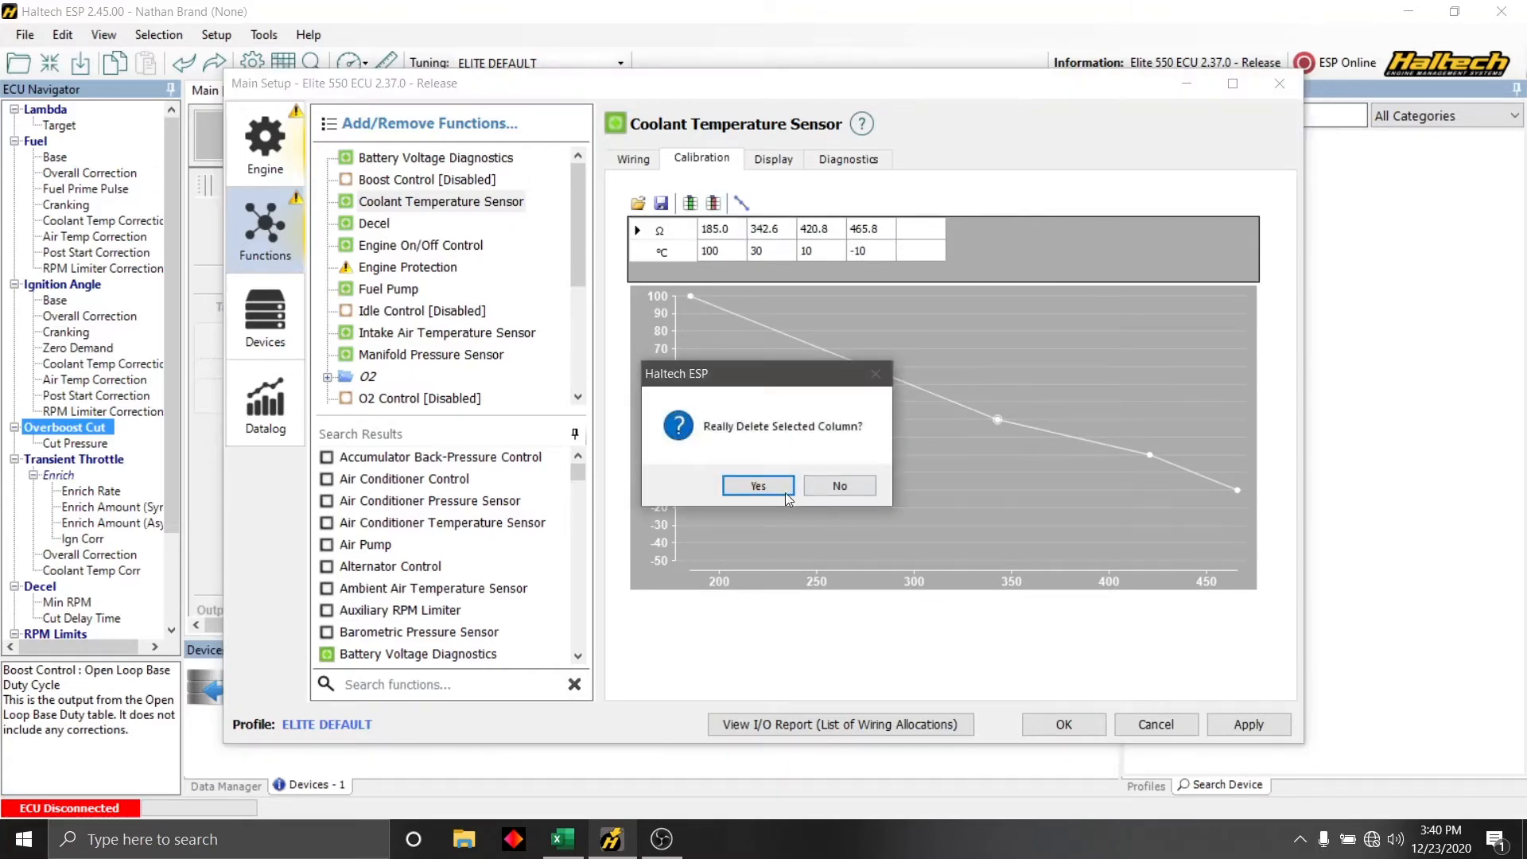
click(785, 493)
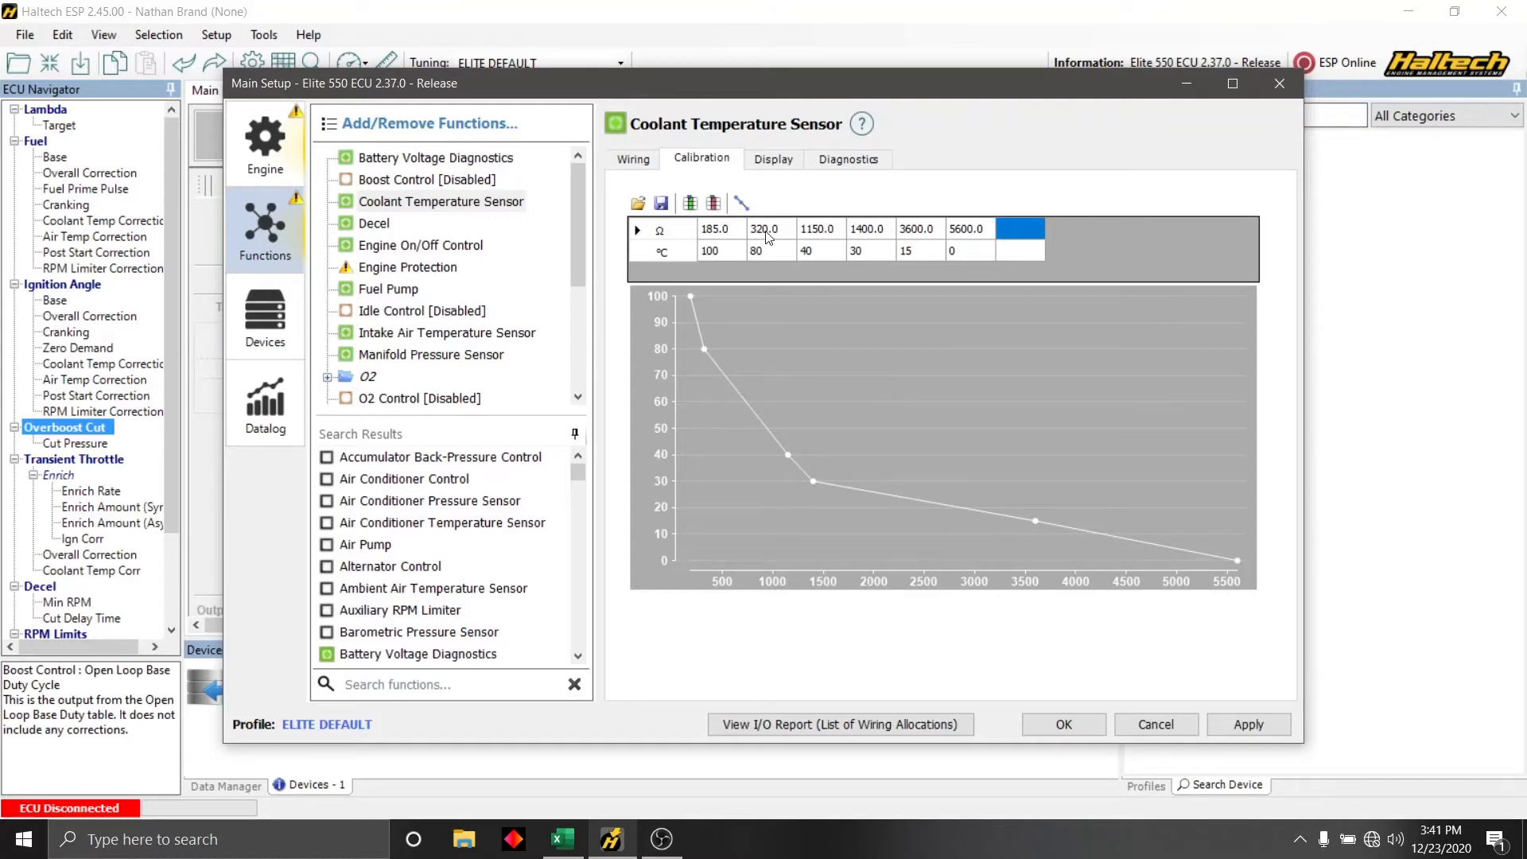
- Enable the Idle Control function and set the Intake Air Temperature Sensor's input type to Analogue - Resistance
click(628, 163)
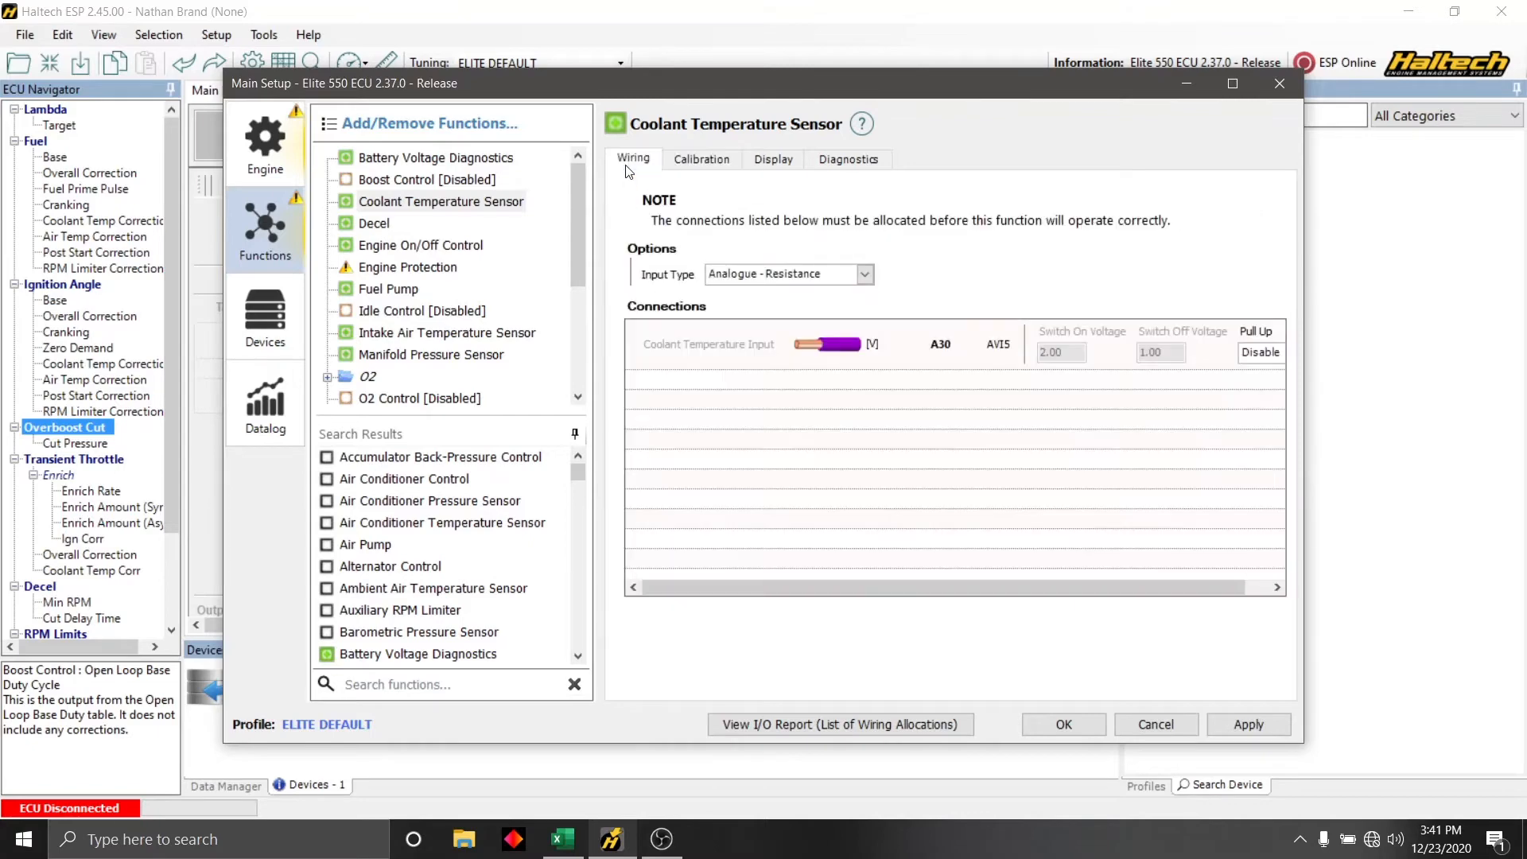
click(347, 313)
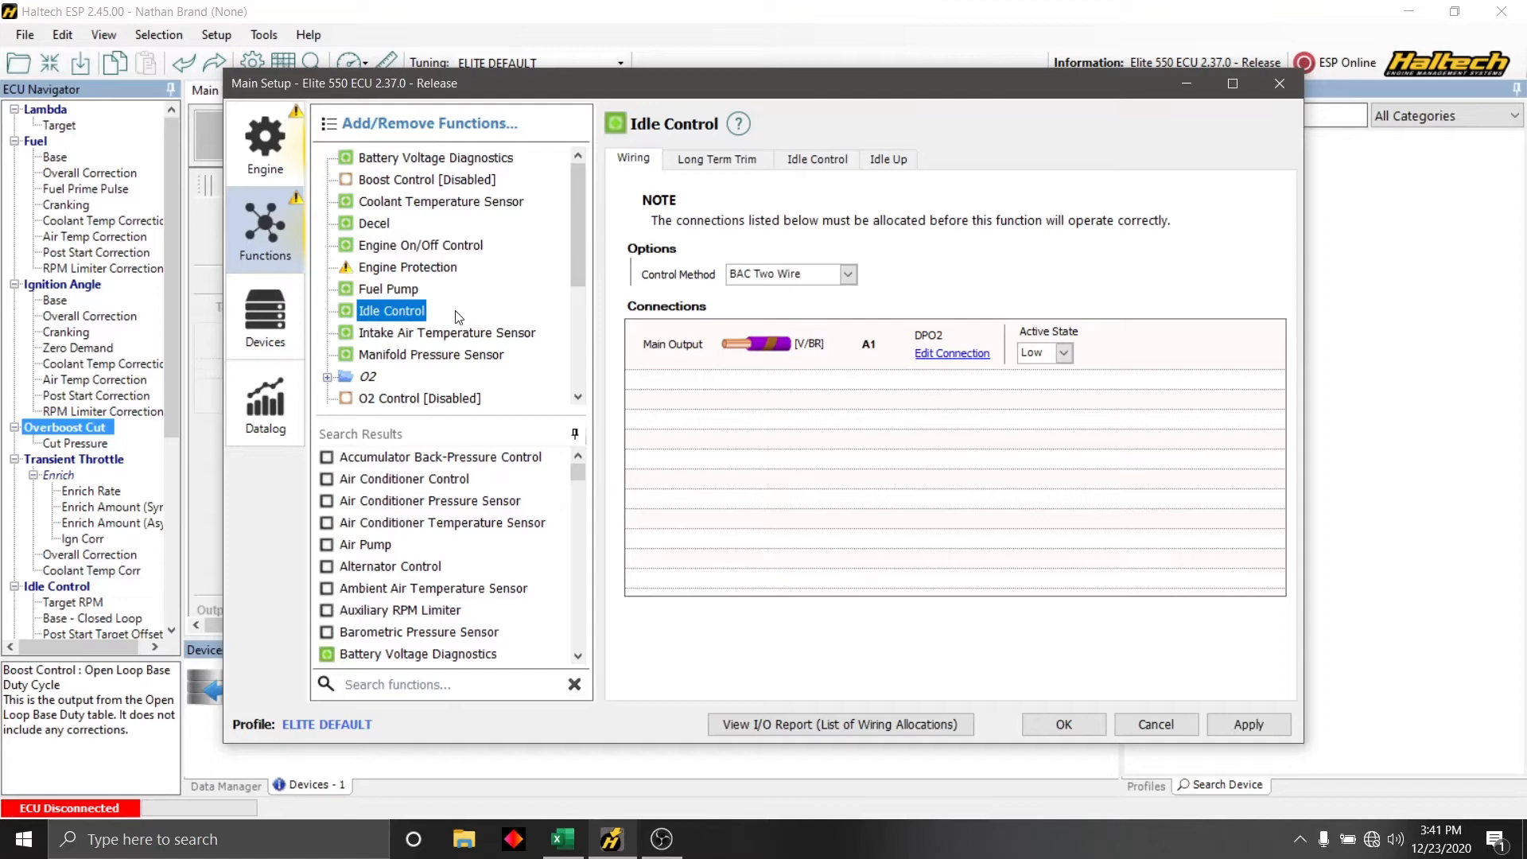
scroll(461, 319, down, 1)
click(429, 274)
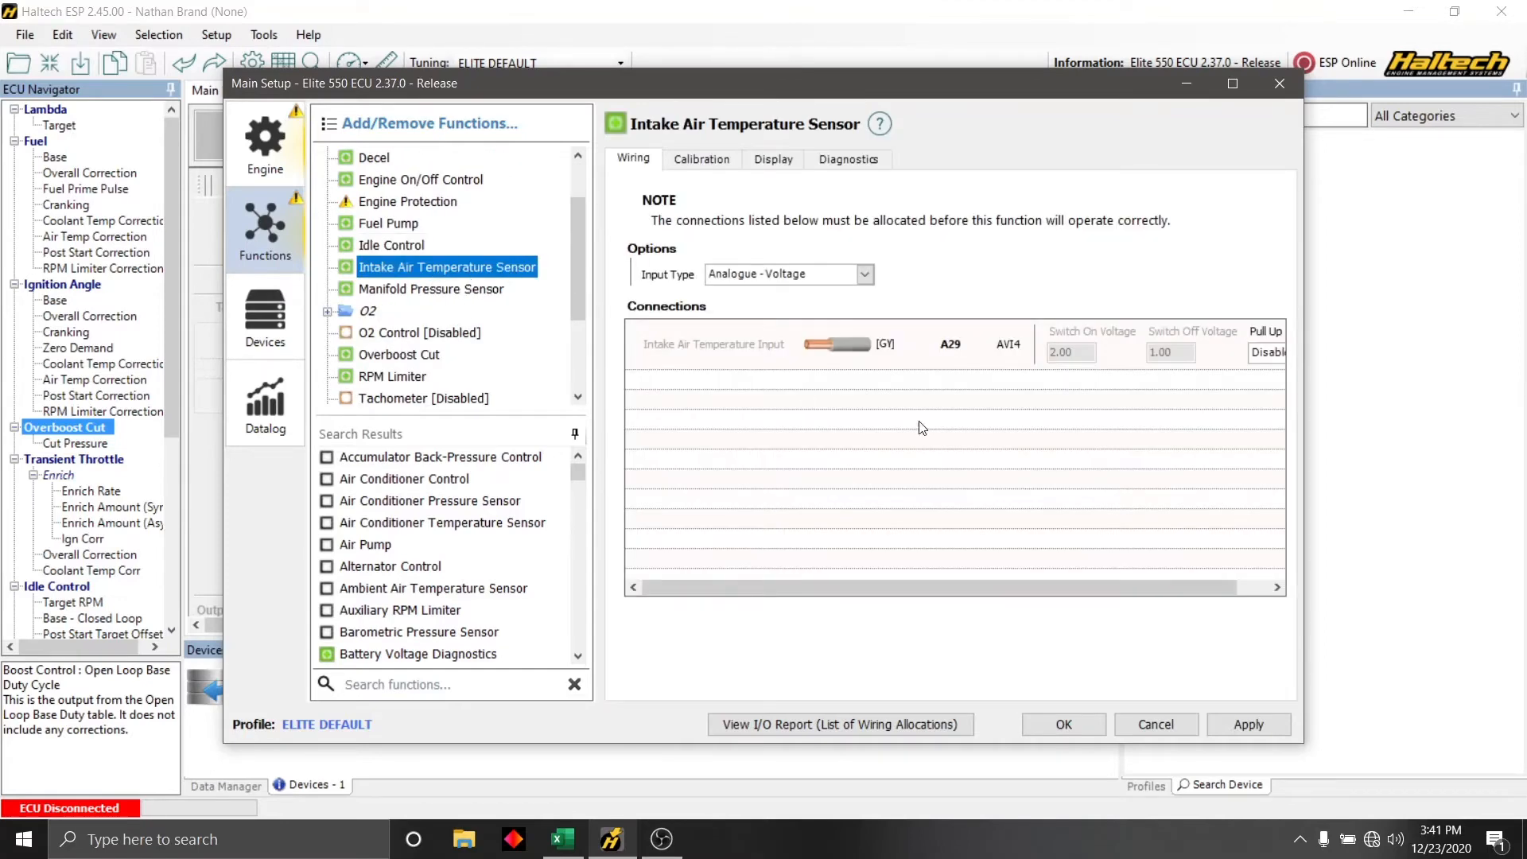
click(864, 274)
click(847, 314)
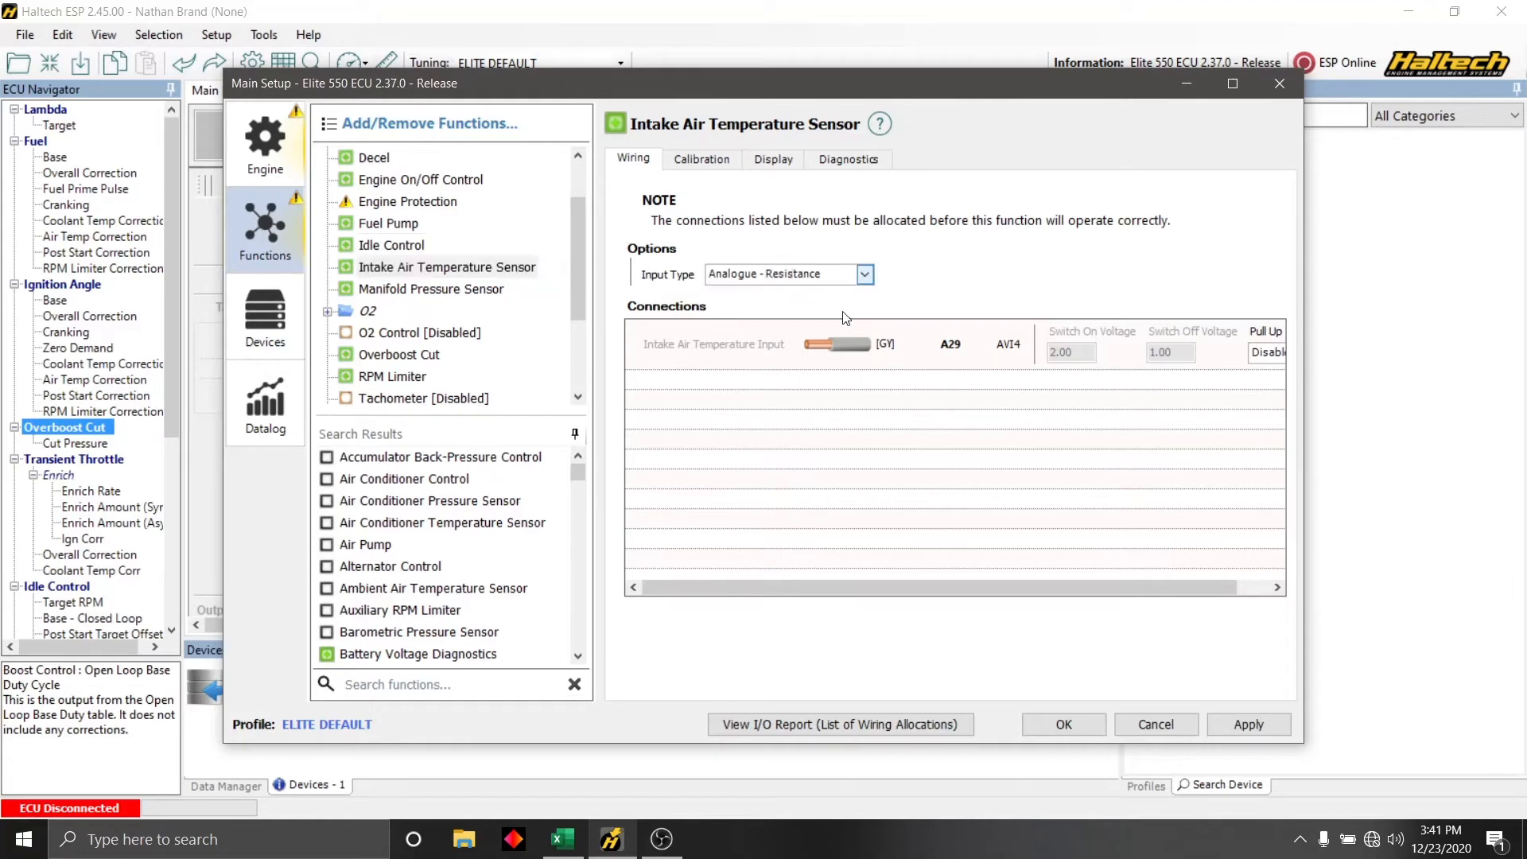
- Delete the 45.0 Ω column from the Intake Air Temperature Sensor's calibration table
click(710, 163)
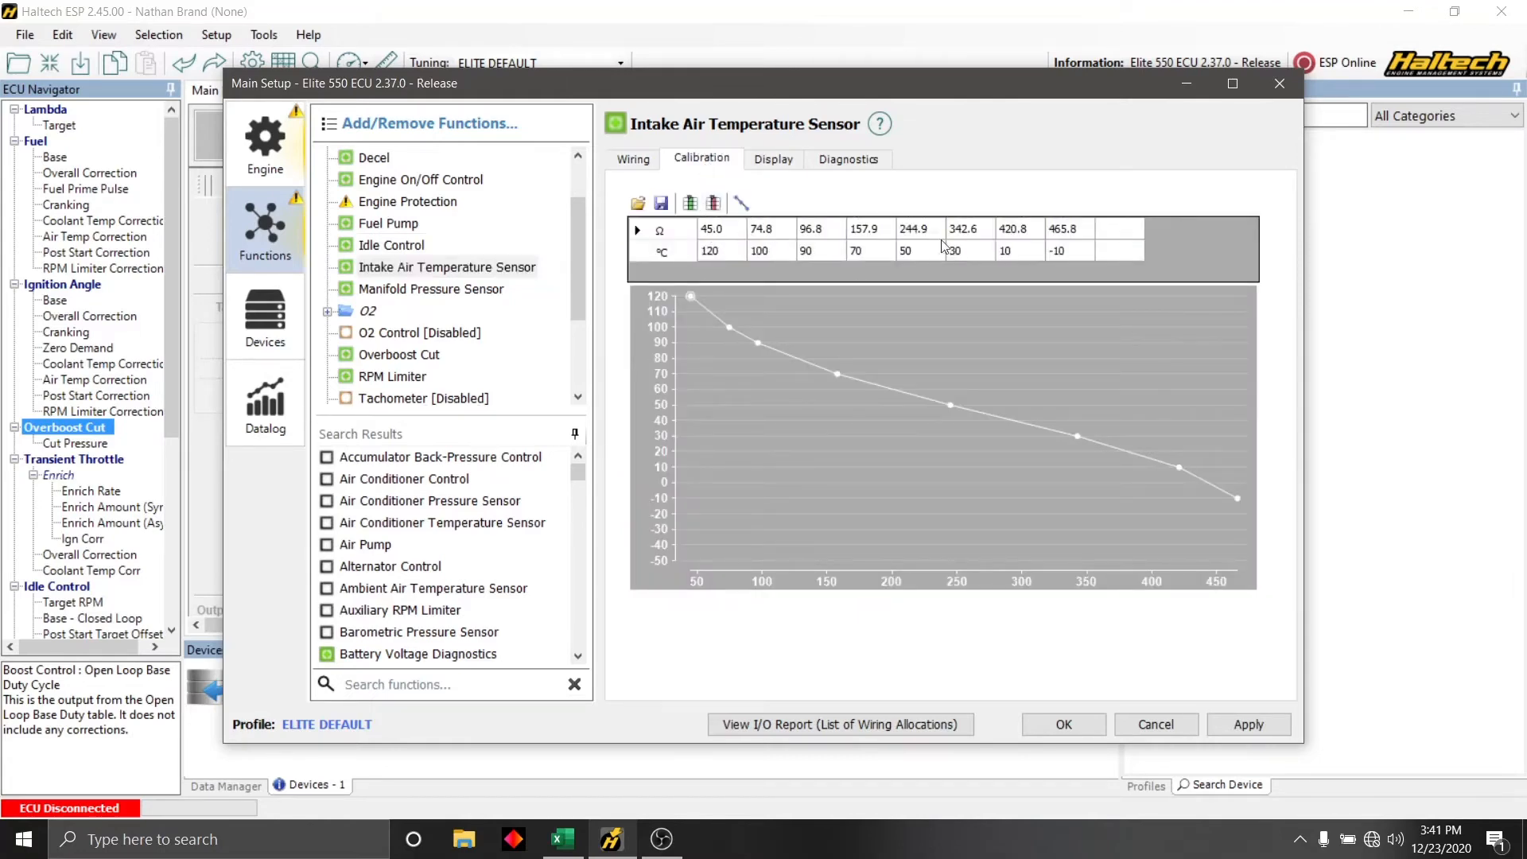
click(708, 233)
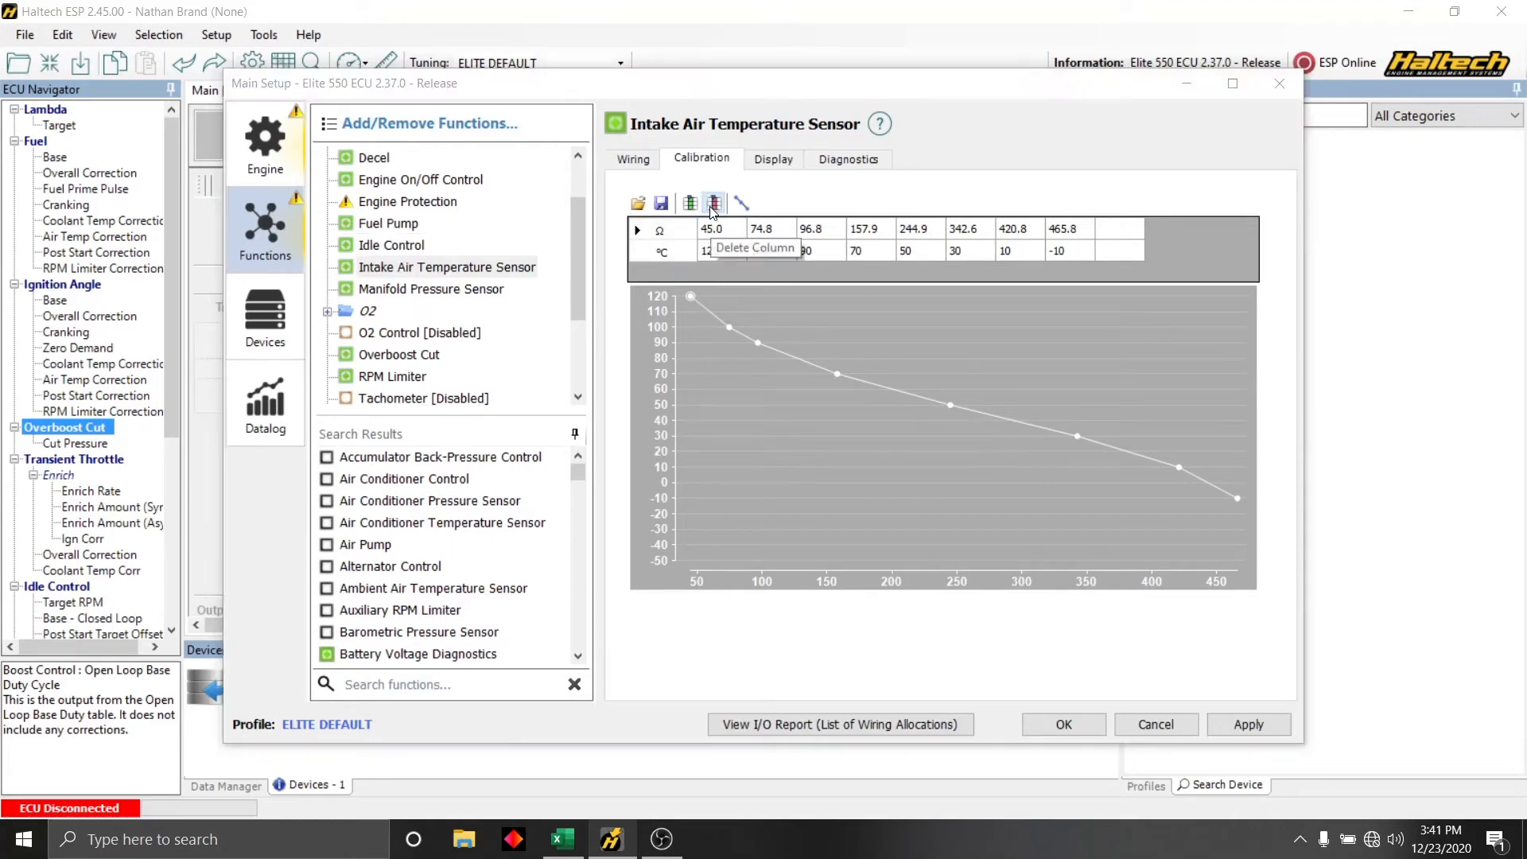
click(714, 204)
click(757, 488)
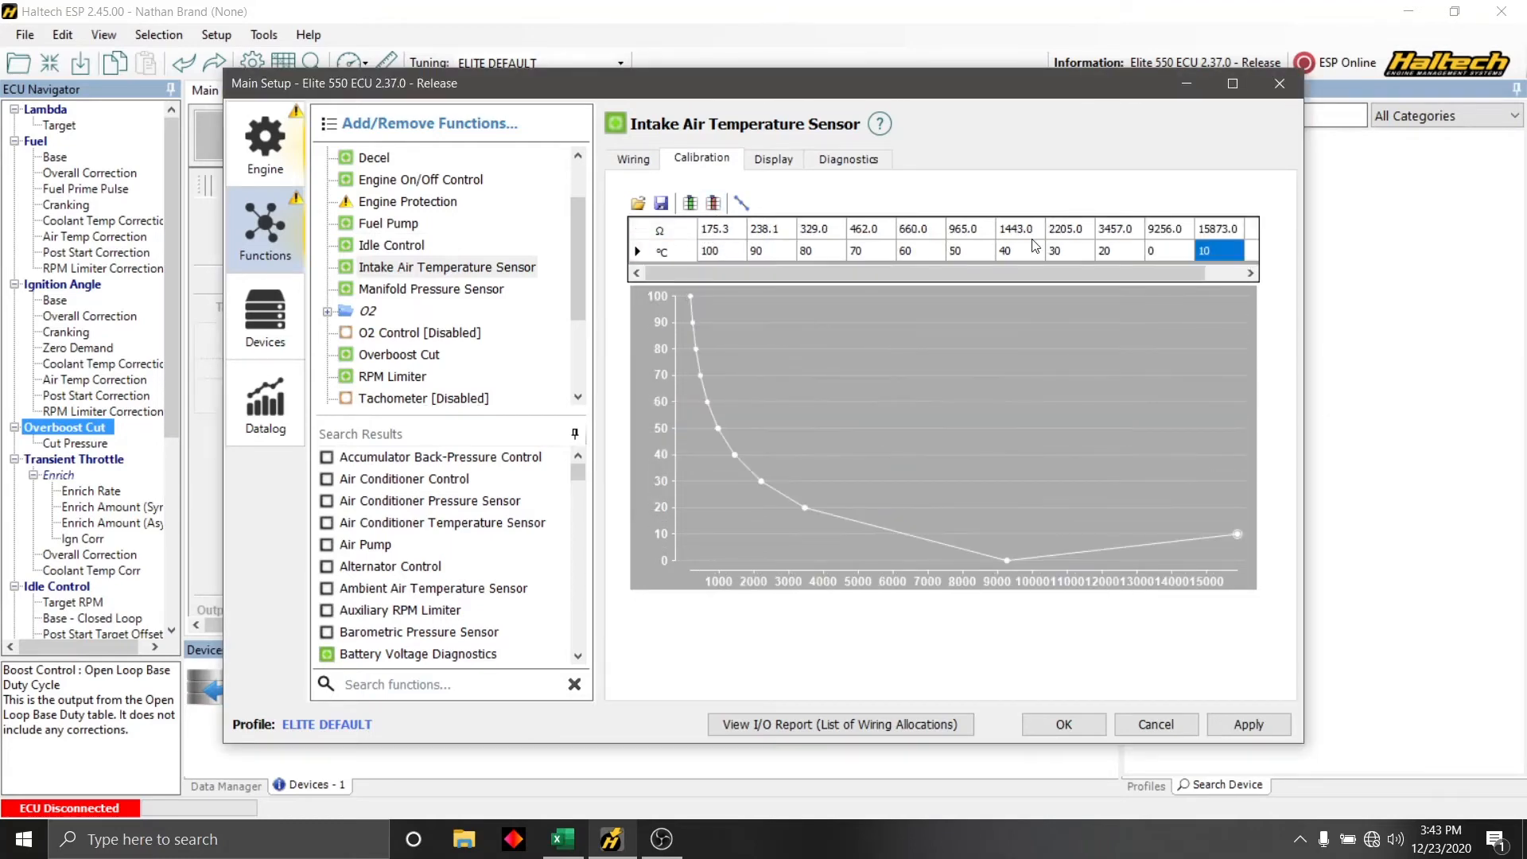
- Set the temperature of the 15873 Ω point in the intake air calibration to -10 °C
text(-10)
key(Return)
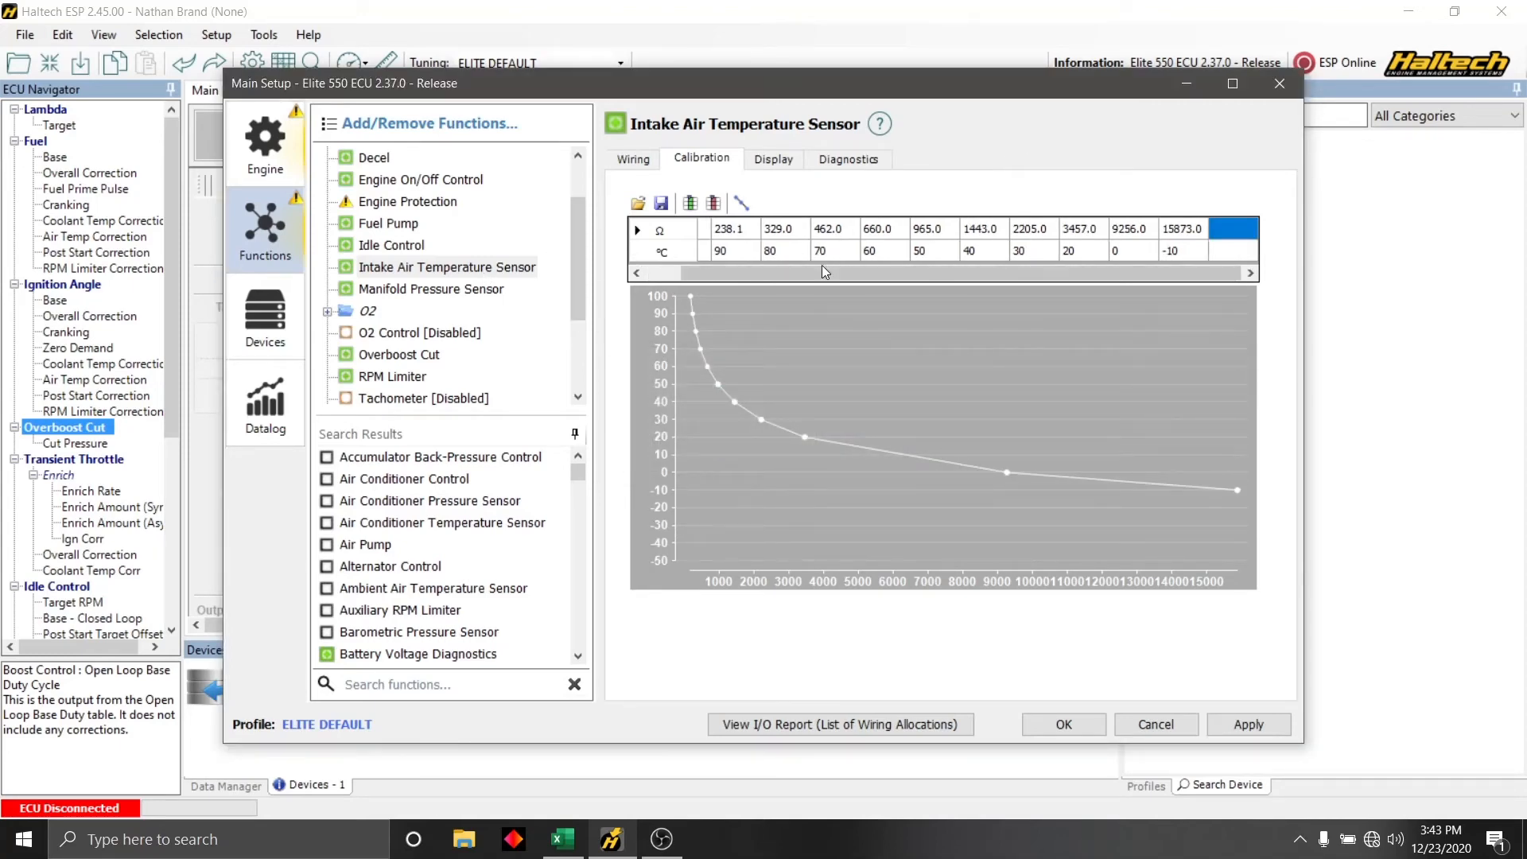
drag(822, 272, 739, 273)
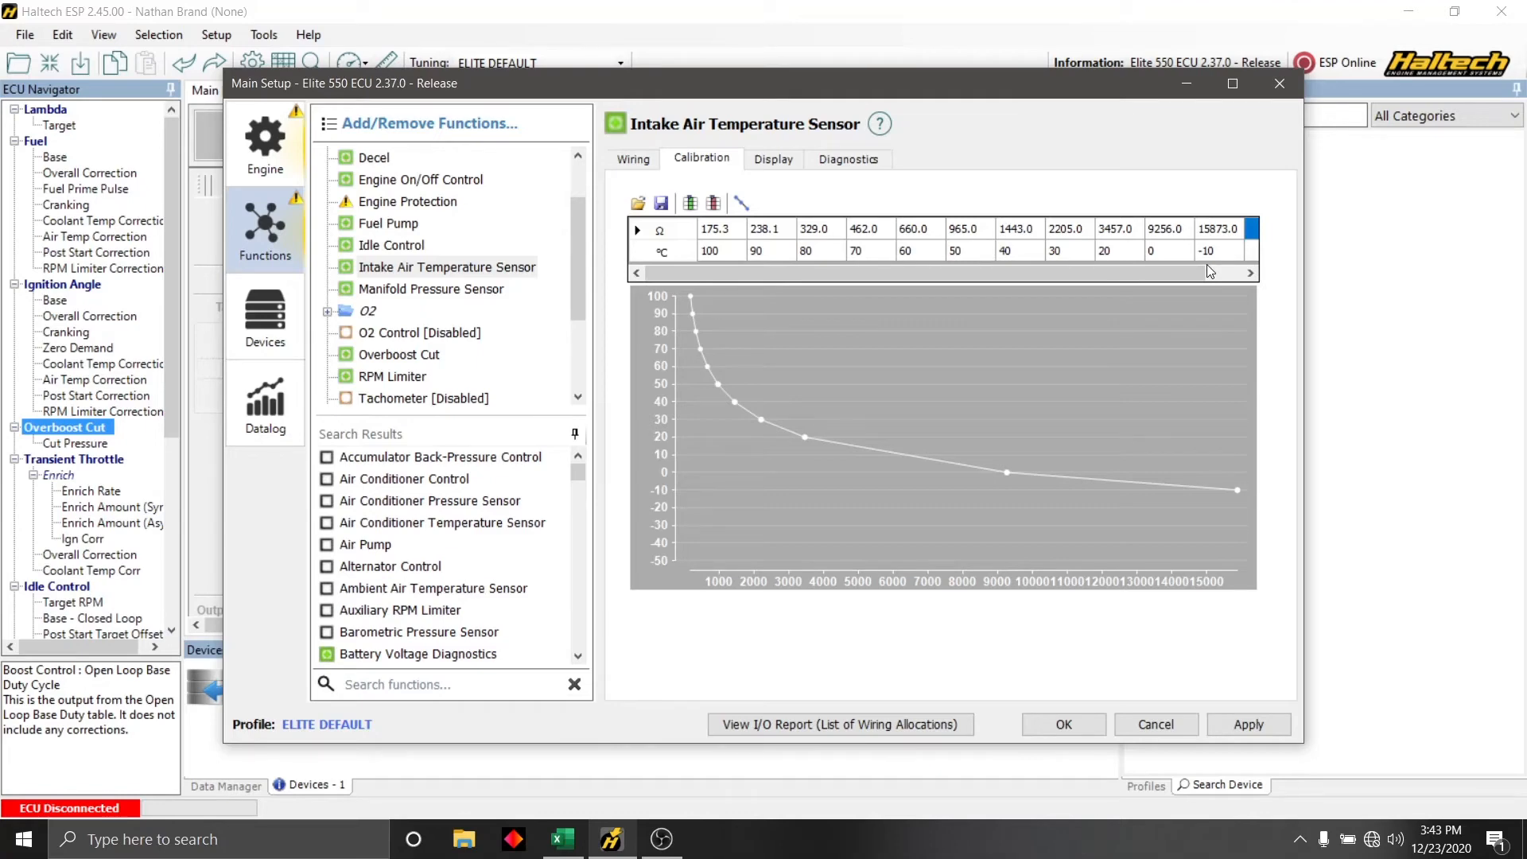
- Add a 5572 Ω point at 10 °C to the intake air temperature calibration and return to the sensor's wiring settings
text(5572)
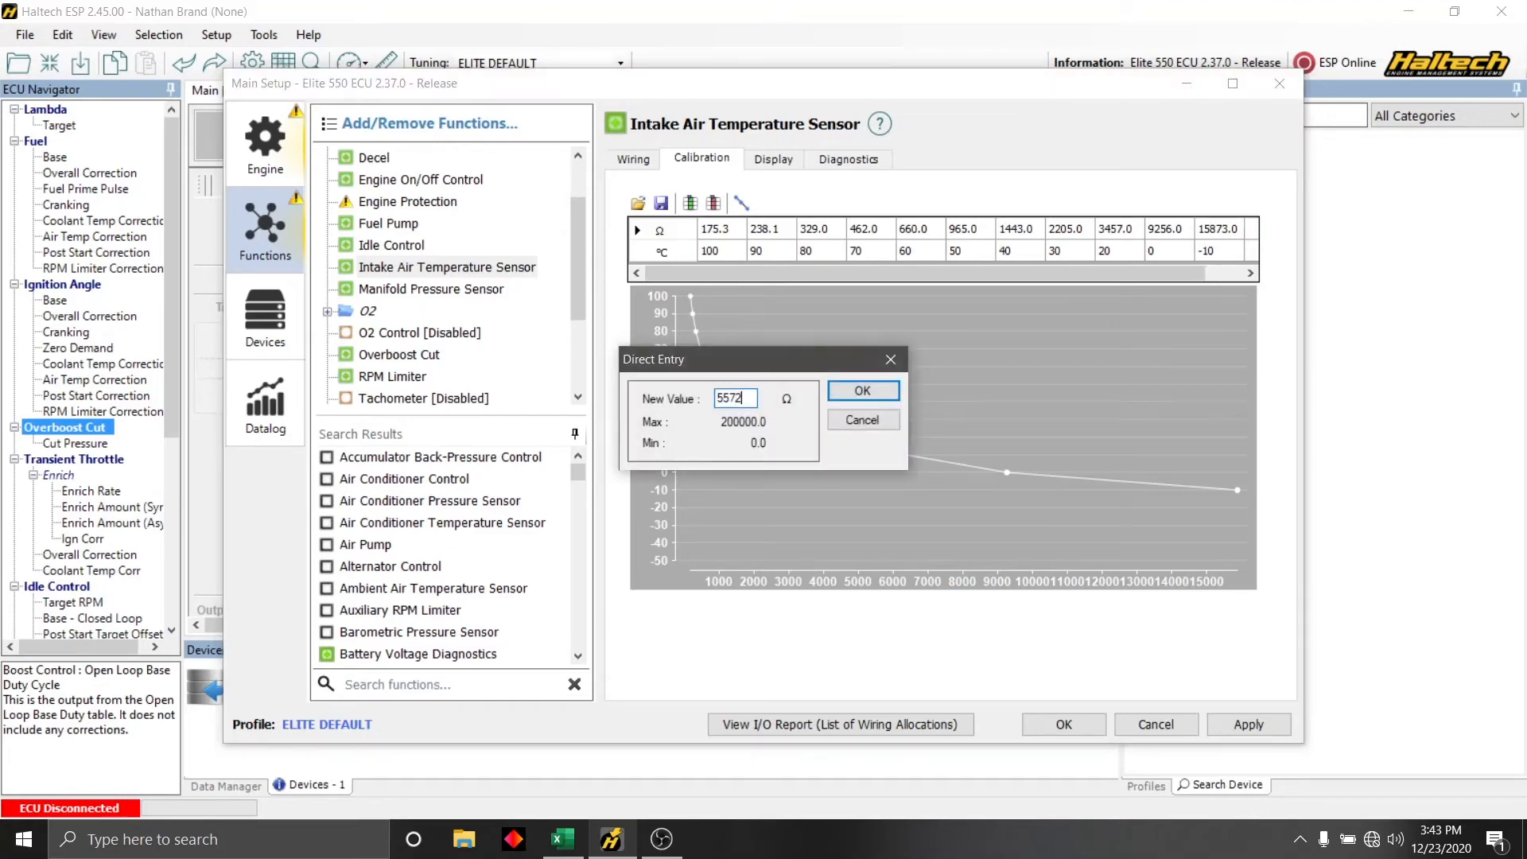
key(Return)
text(10)
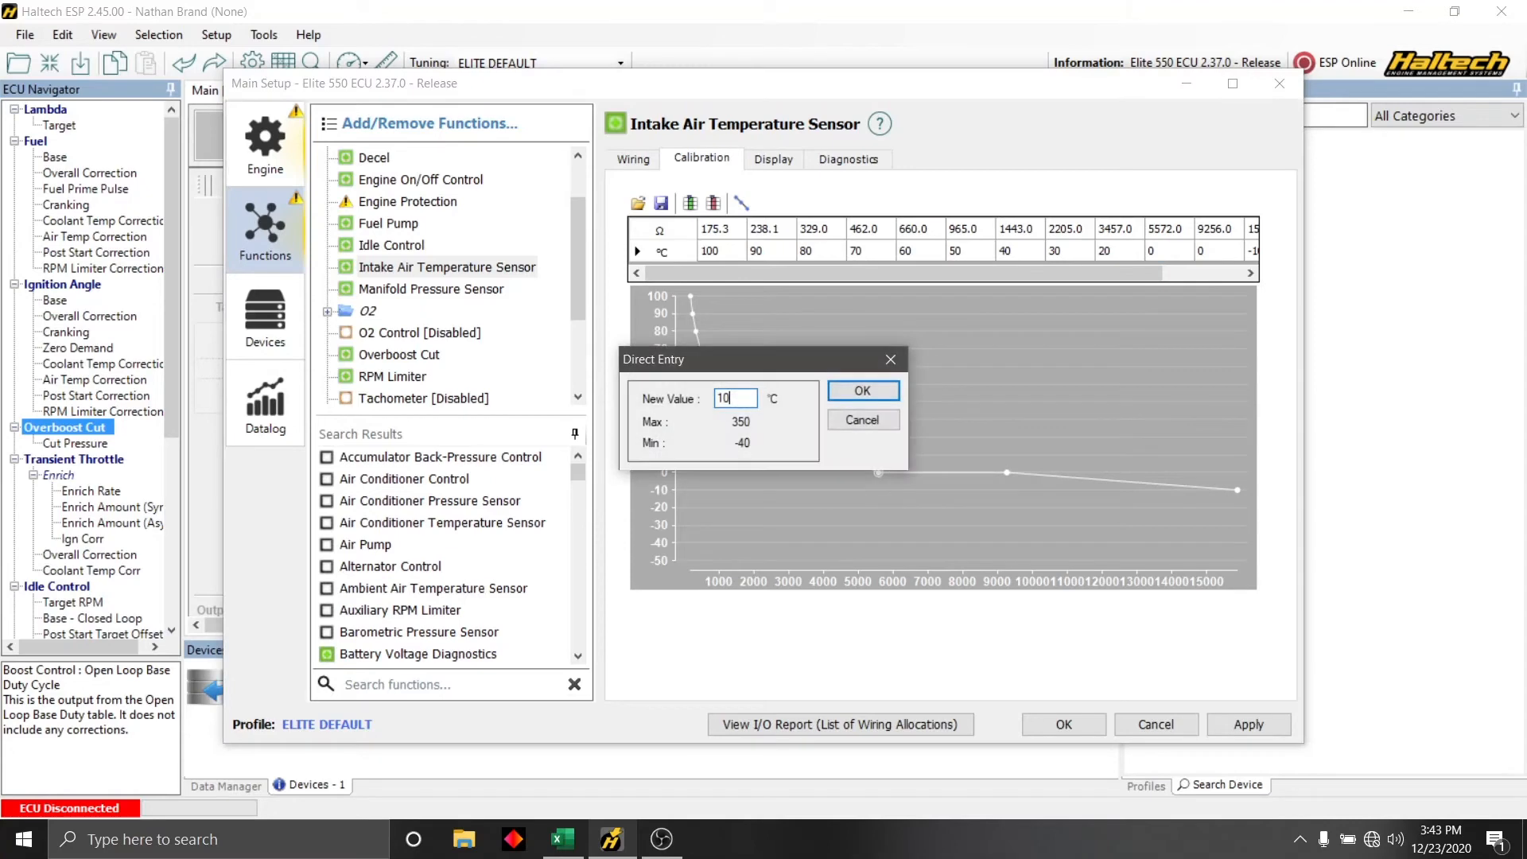
key(Return)
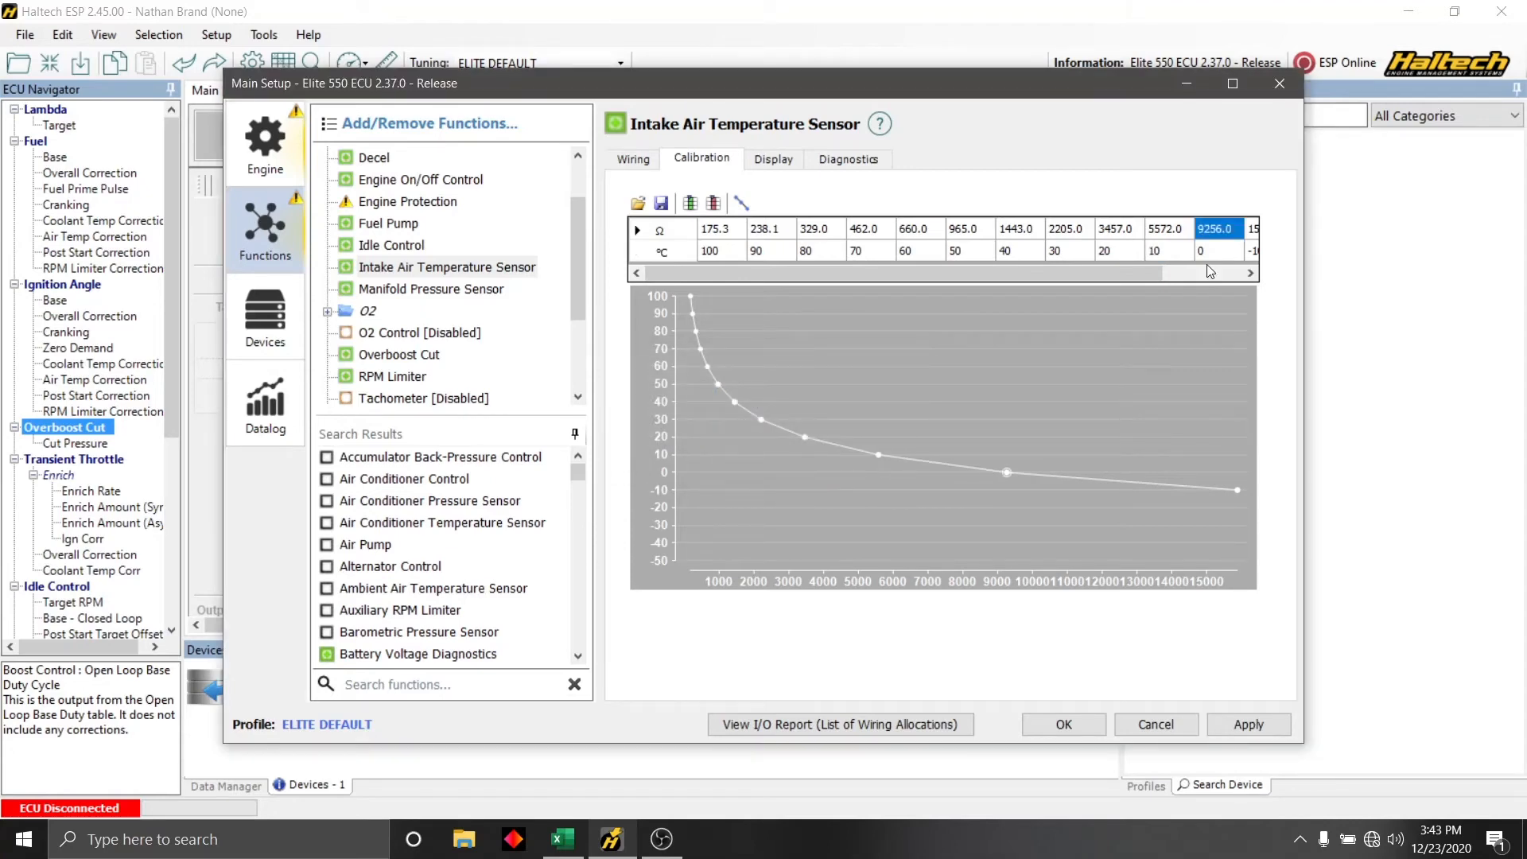
click(969, 458)
click(636, 161)
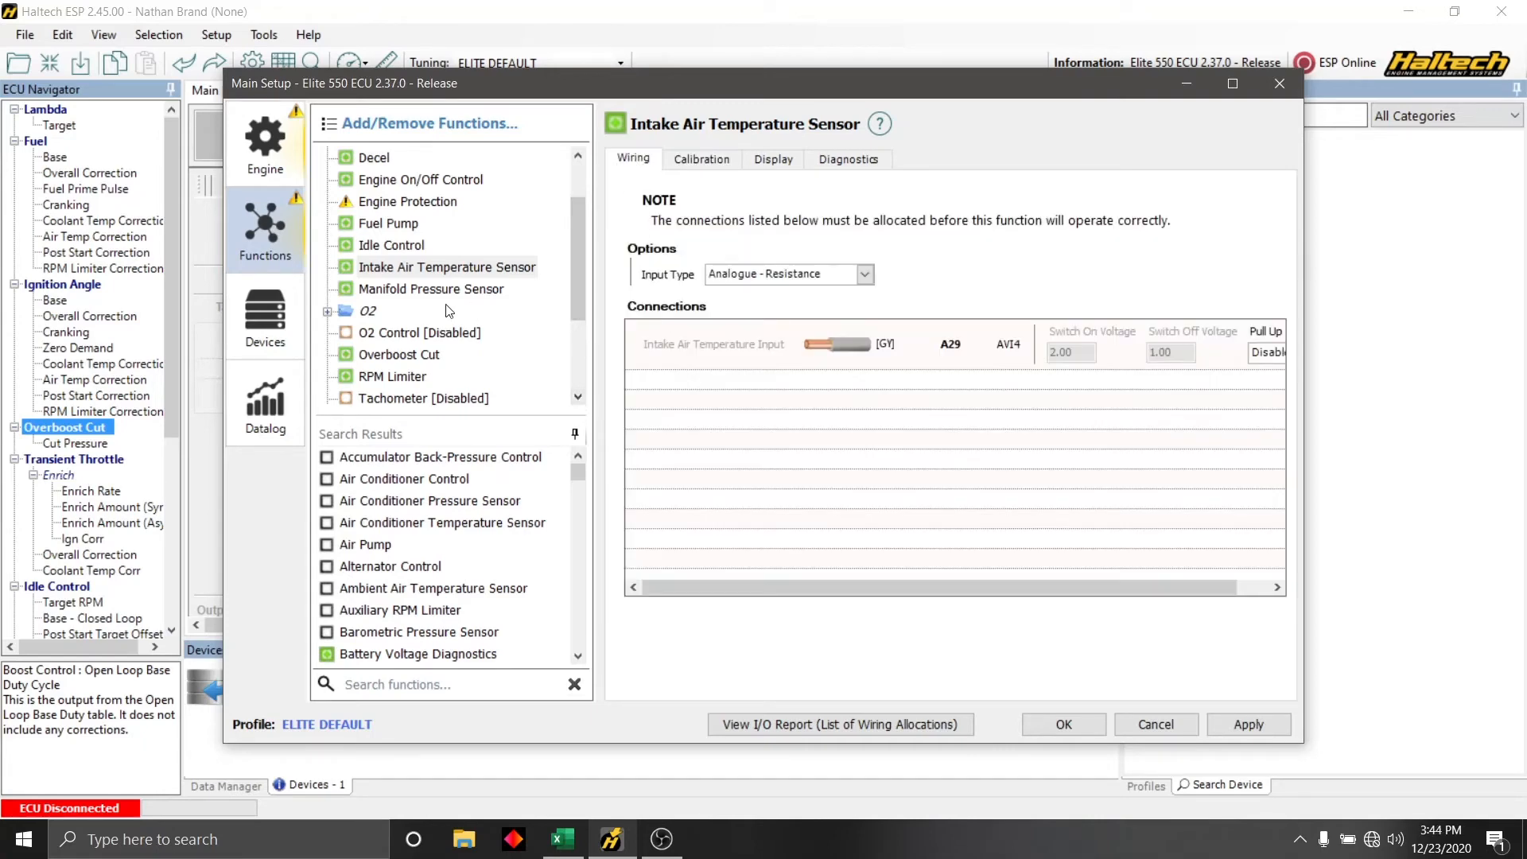
- Check the Manifold Pressure Sensor's wiring settings and enable the O2 Control function
click(485, 290)
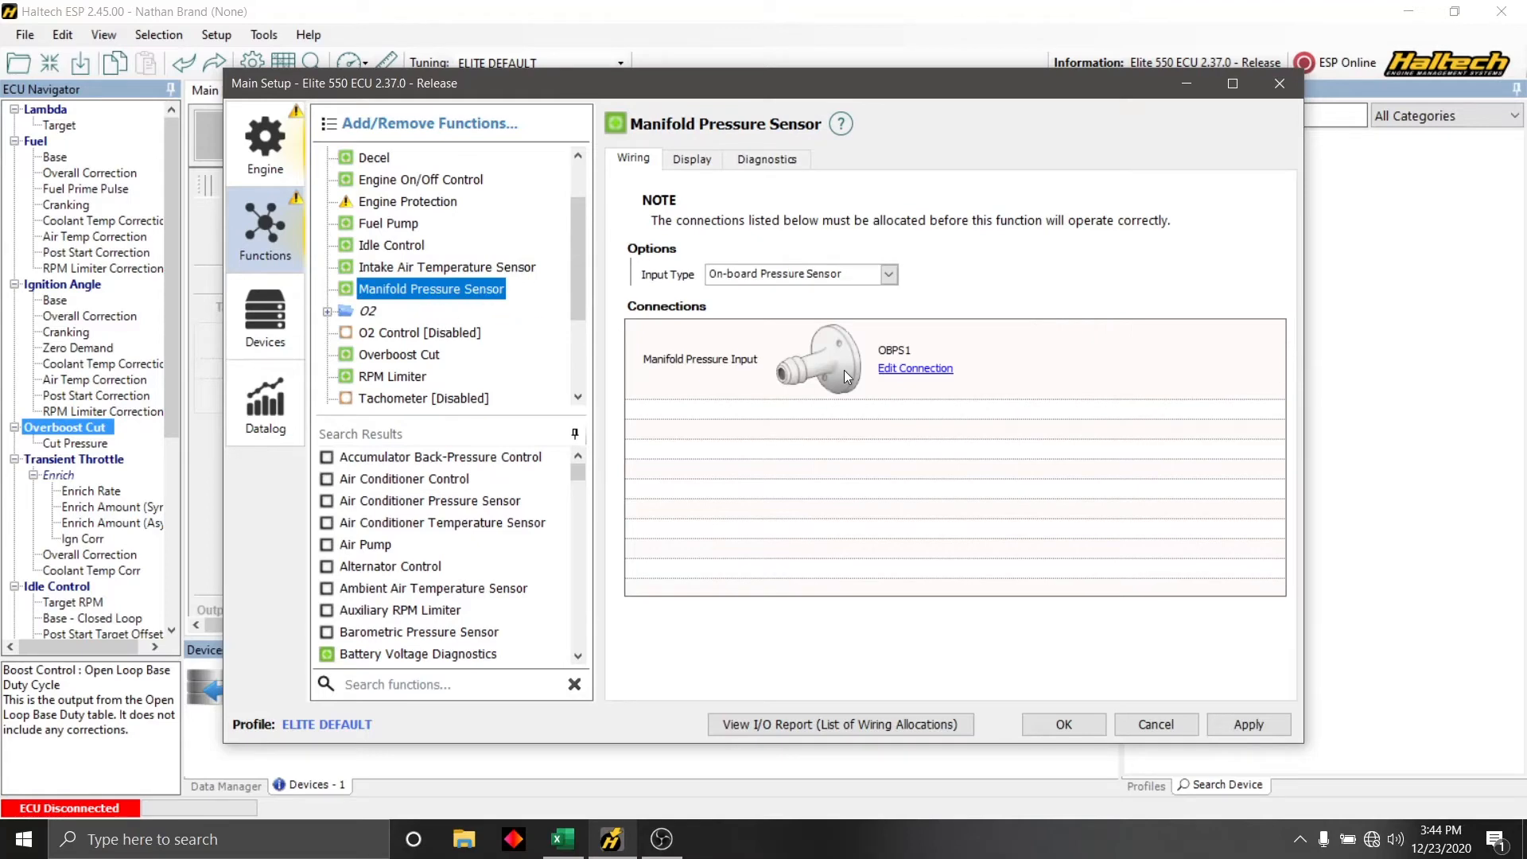
click(579, 397)
click(578, 398)
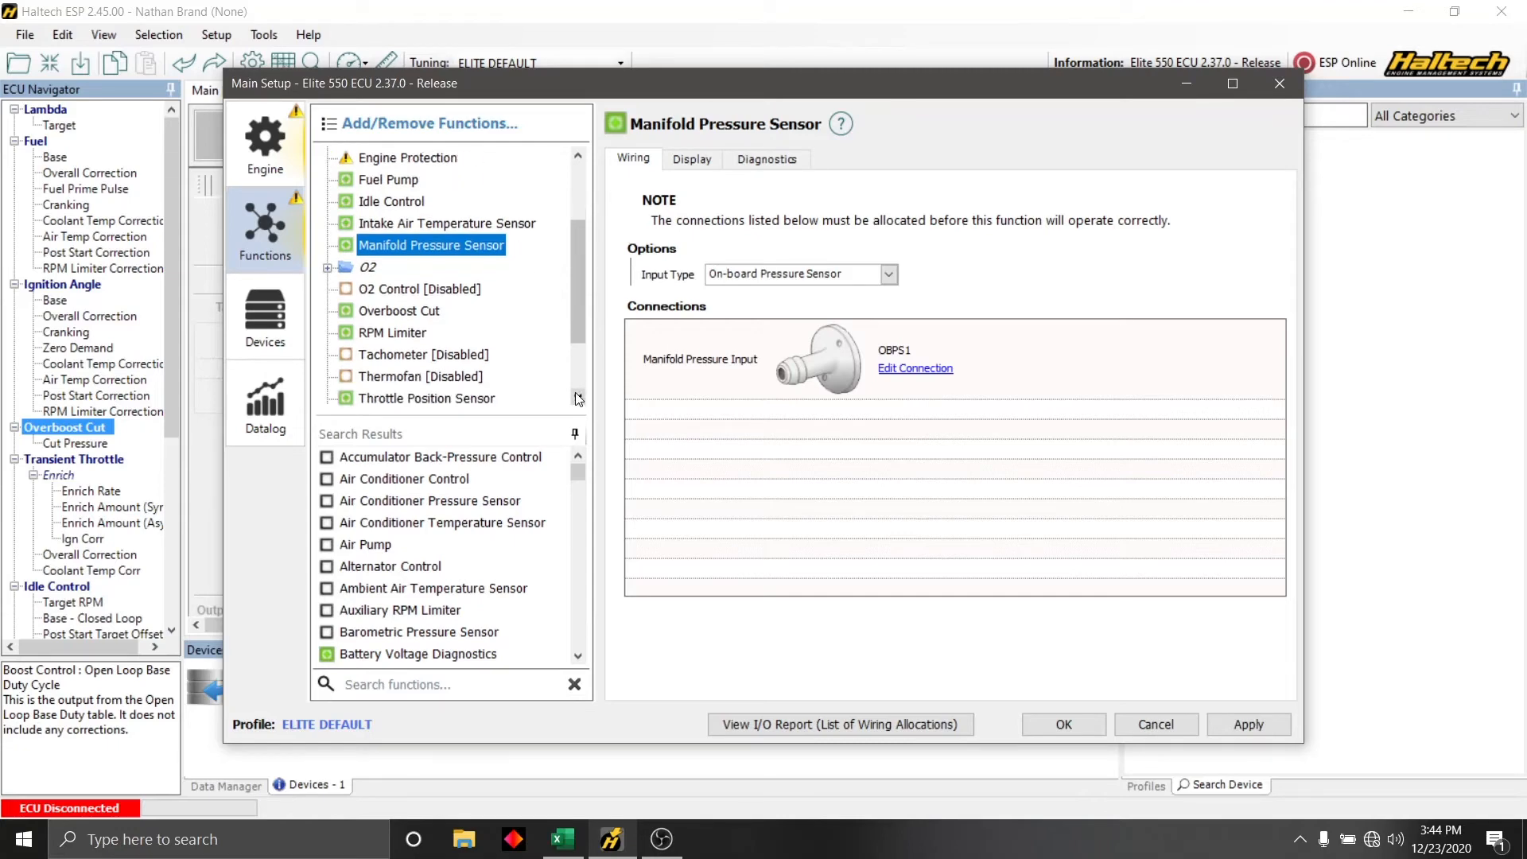
click(579, 397)
click(578, 397)
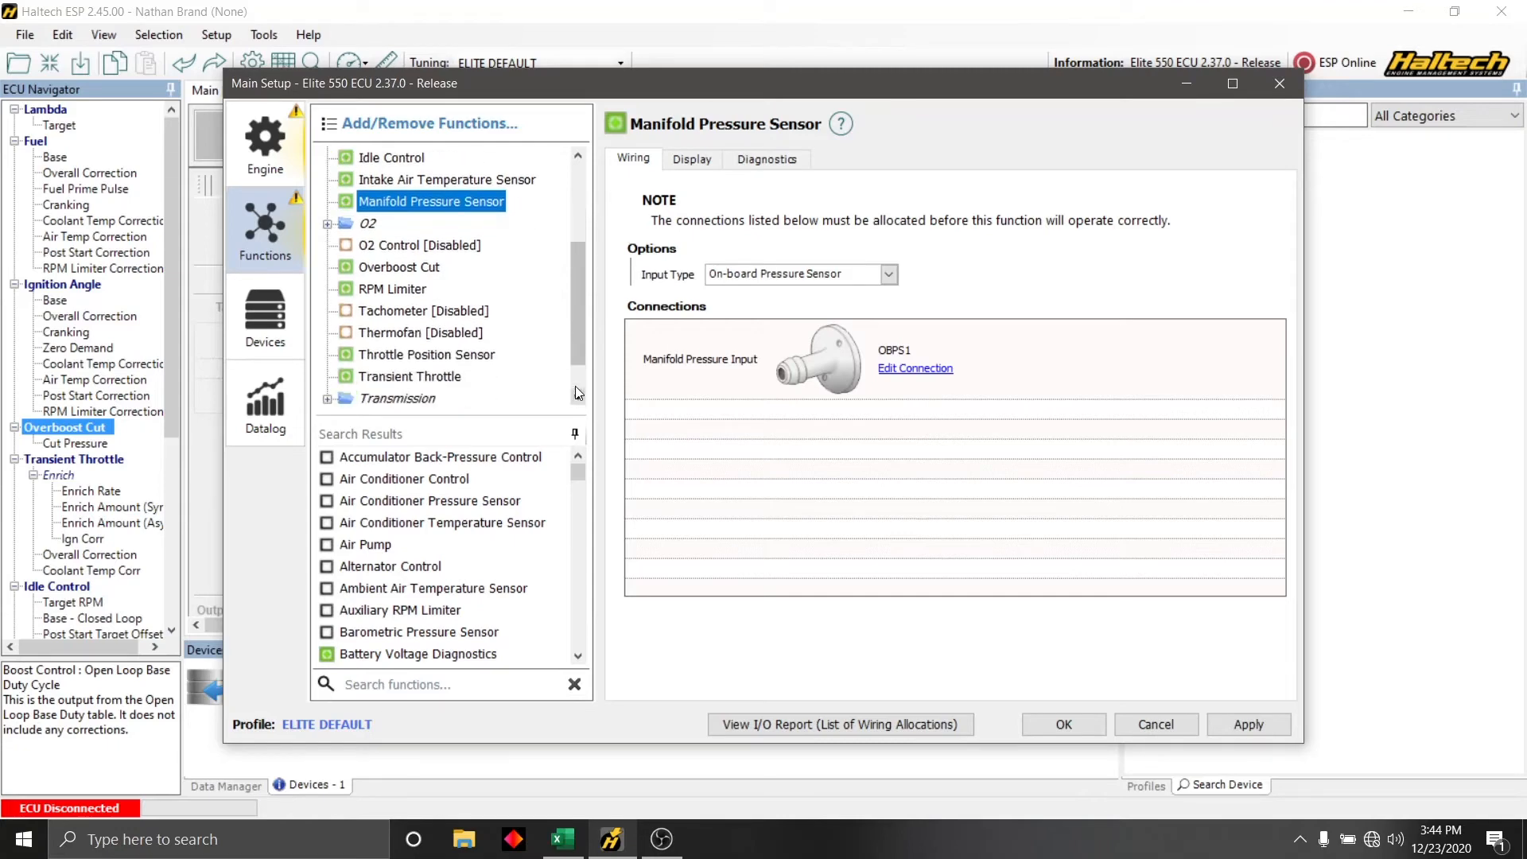
click(347, 247)
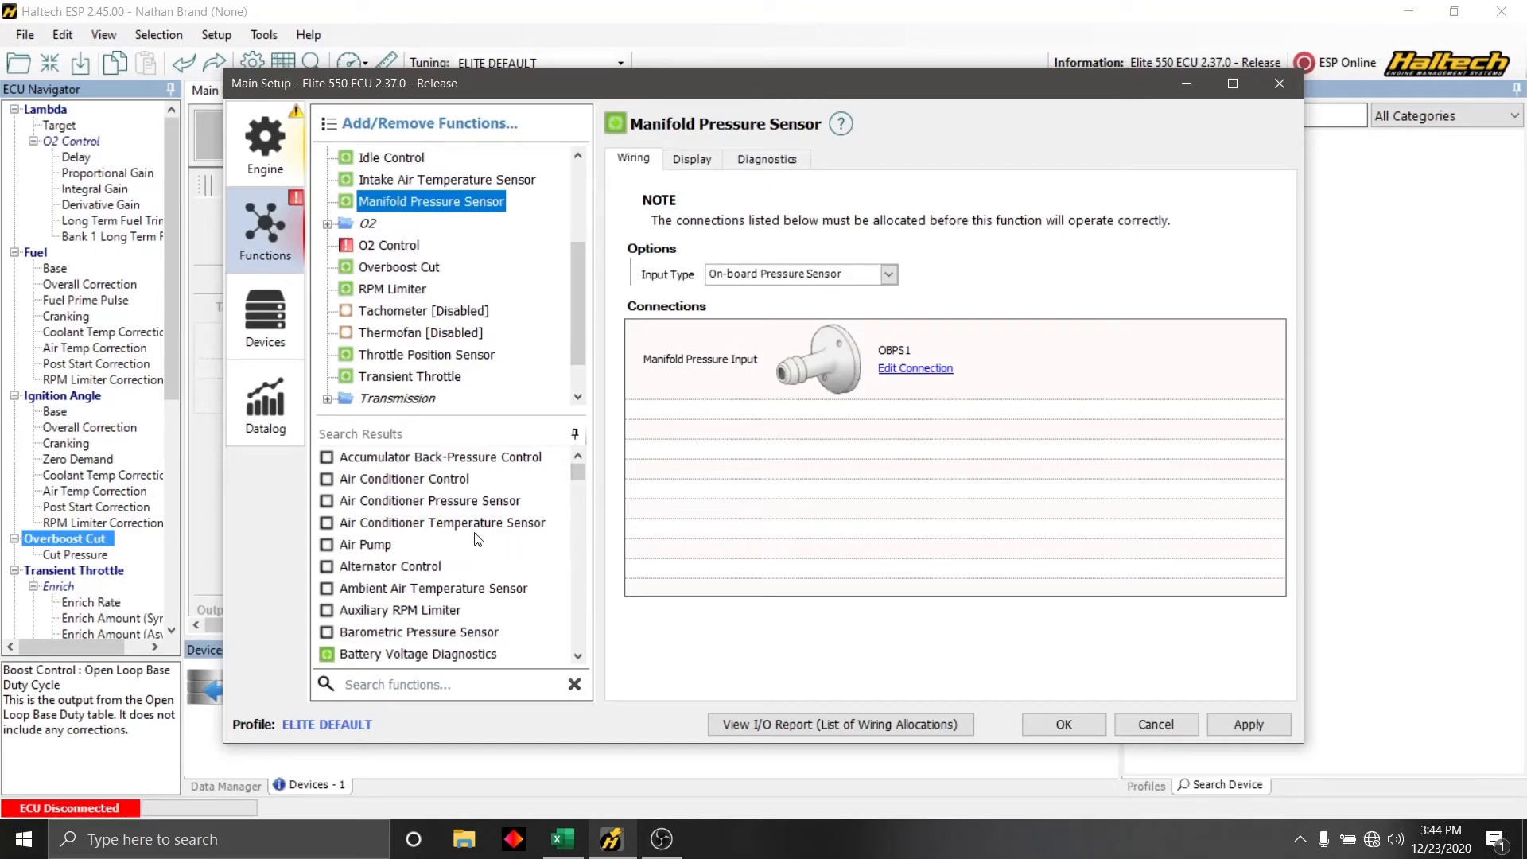
- Add the Narrowband O2 1 Sensor from the list of available functions
scroll(475, 539, down, 5)
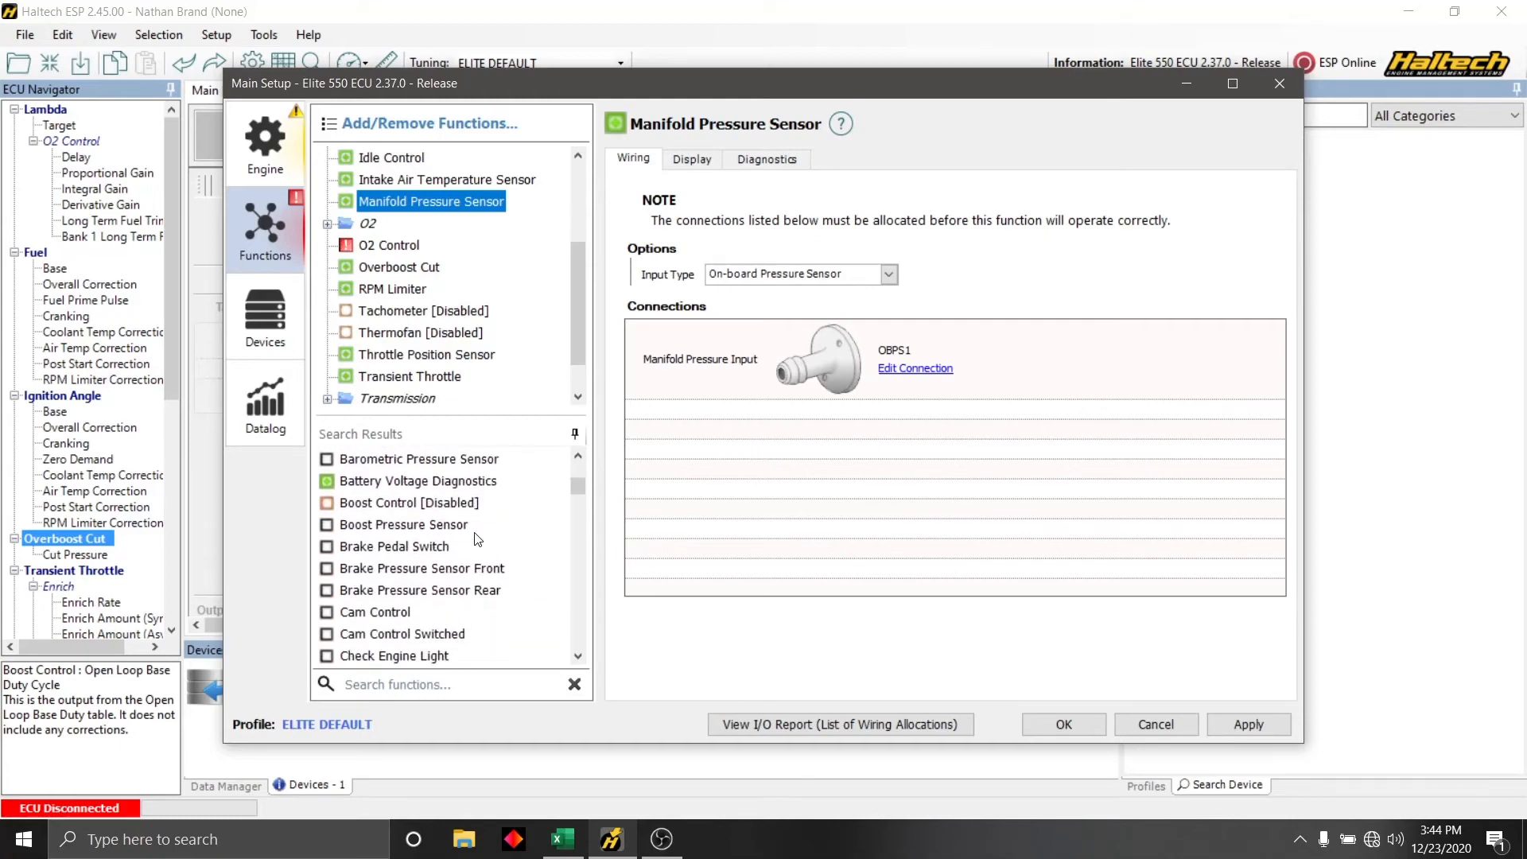
scroll(476, 540, down, 10)
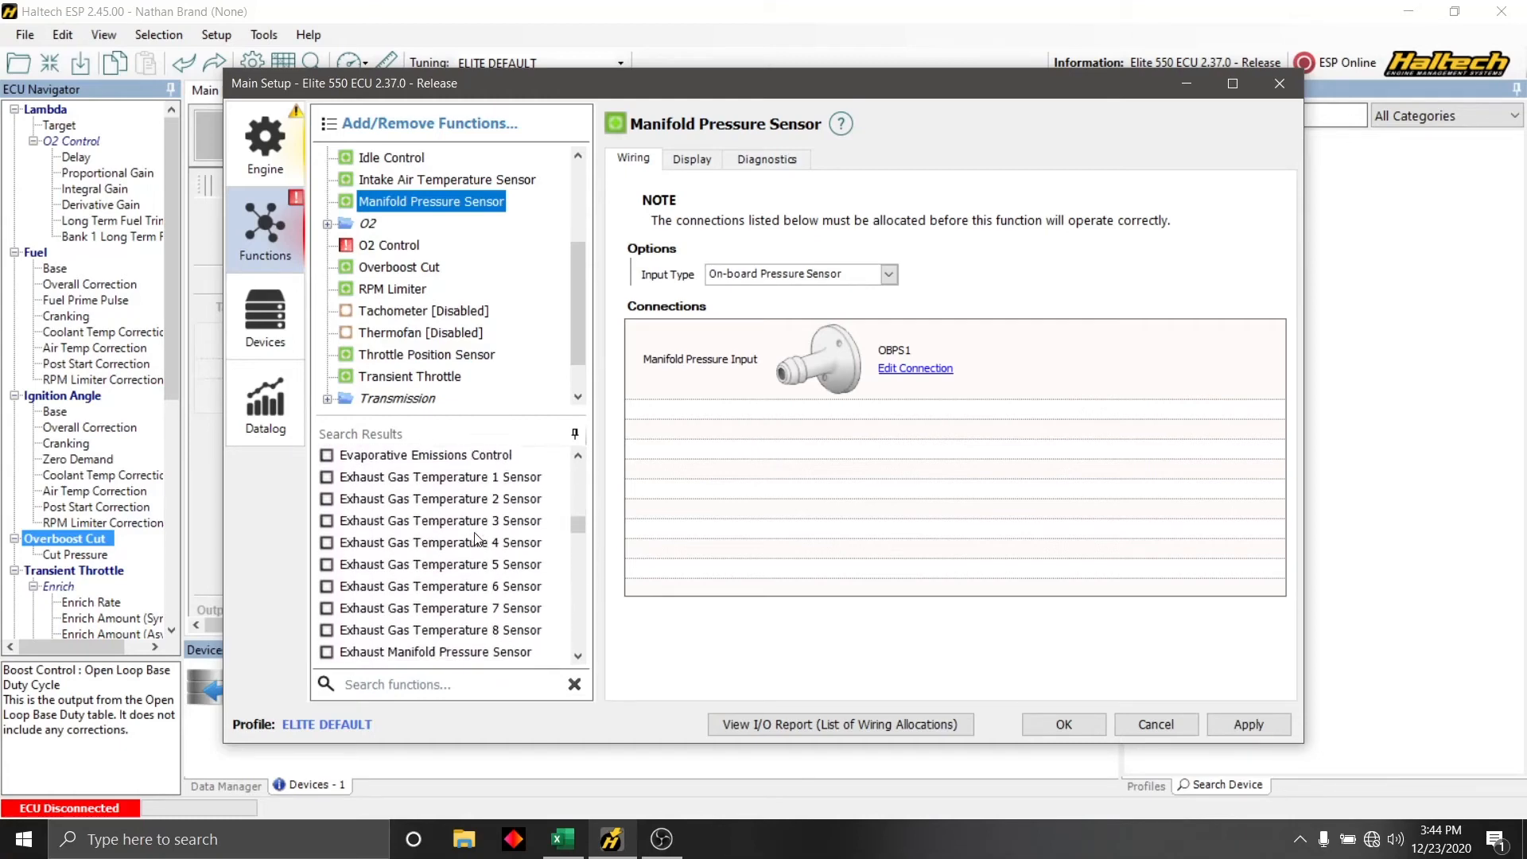
scroll(477, 539, down, 3)
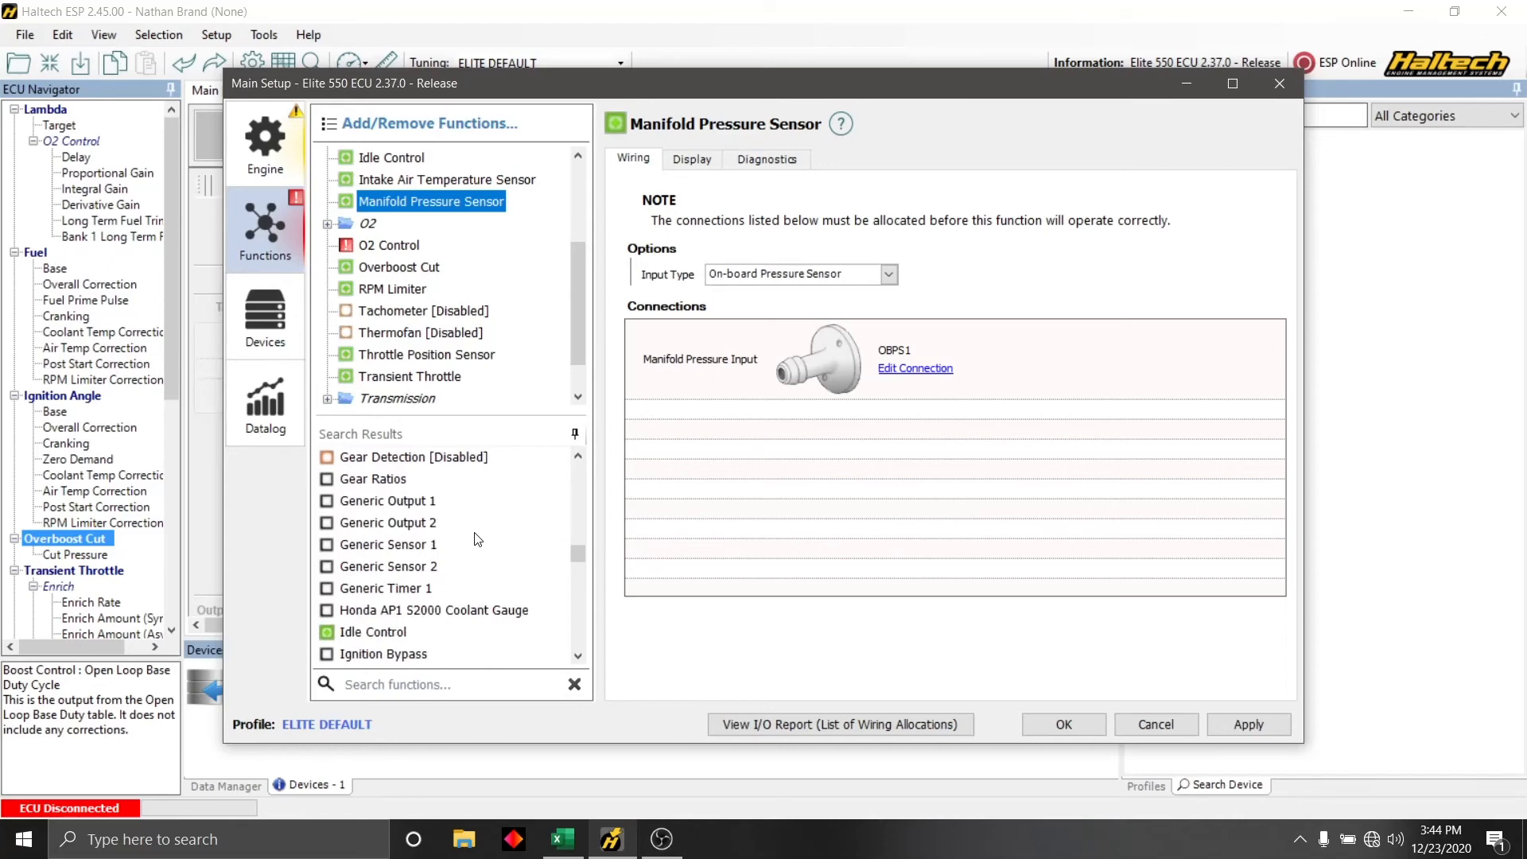
scroll(478, 539, down, 5)
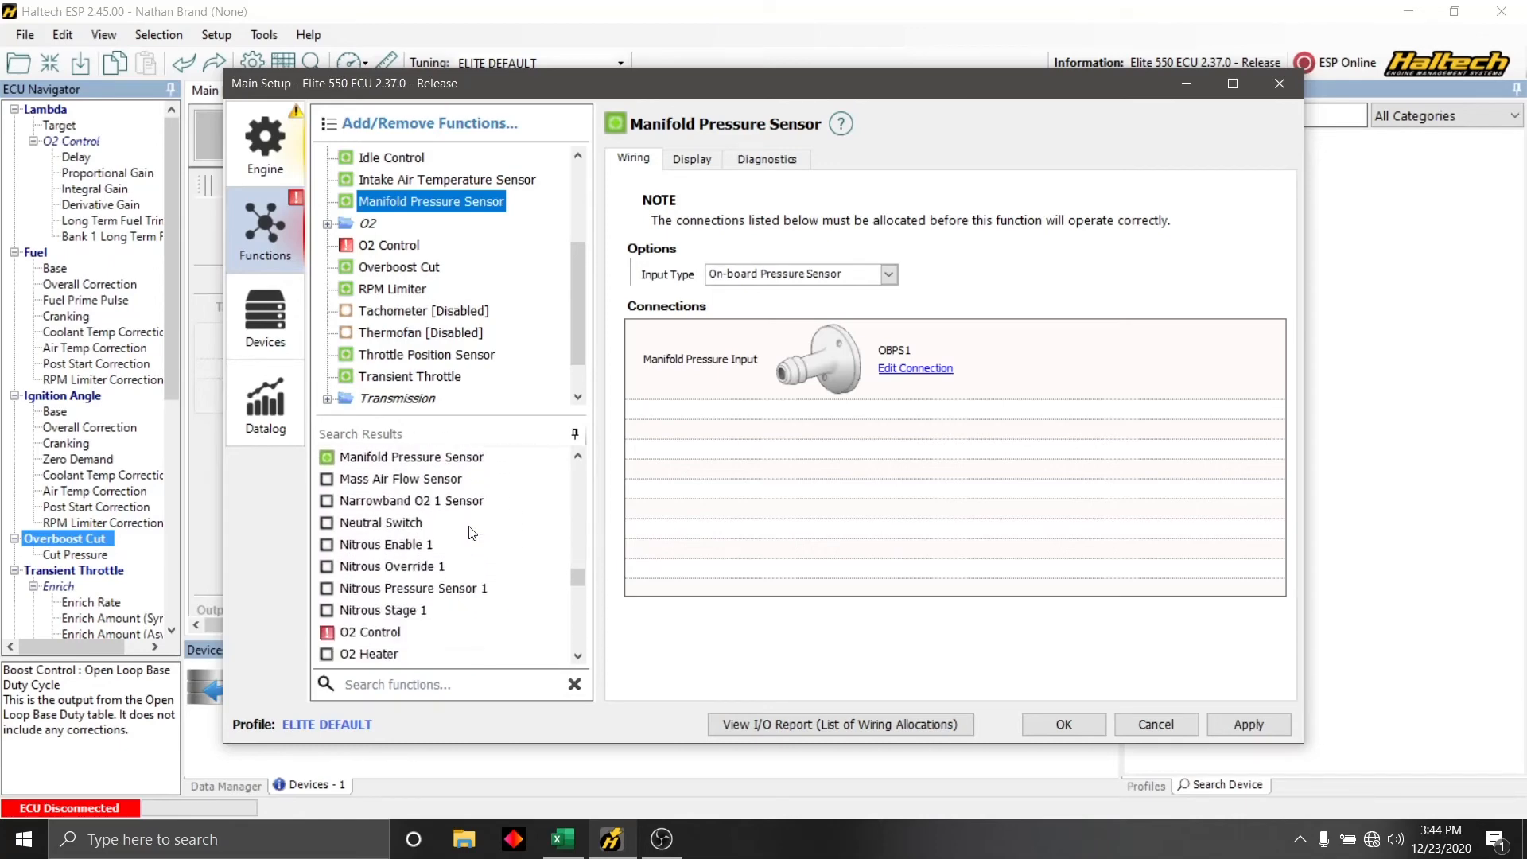
click(326, 501)
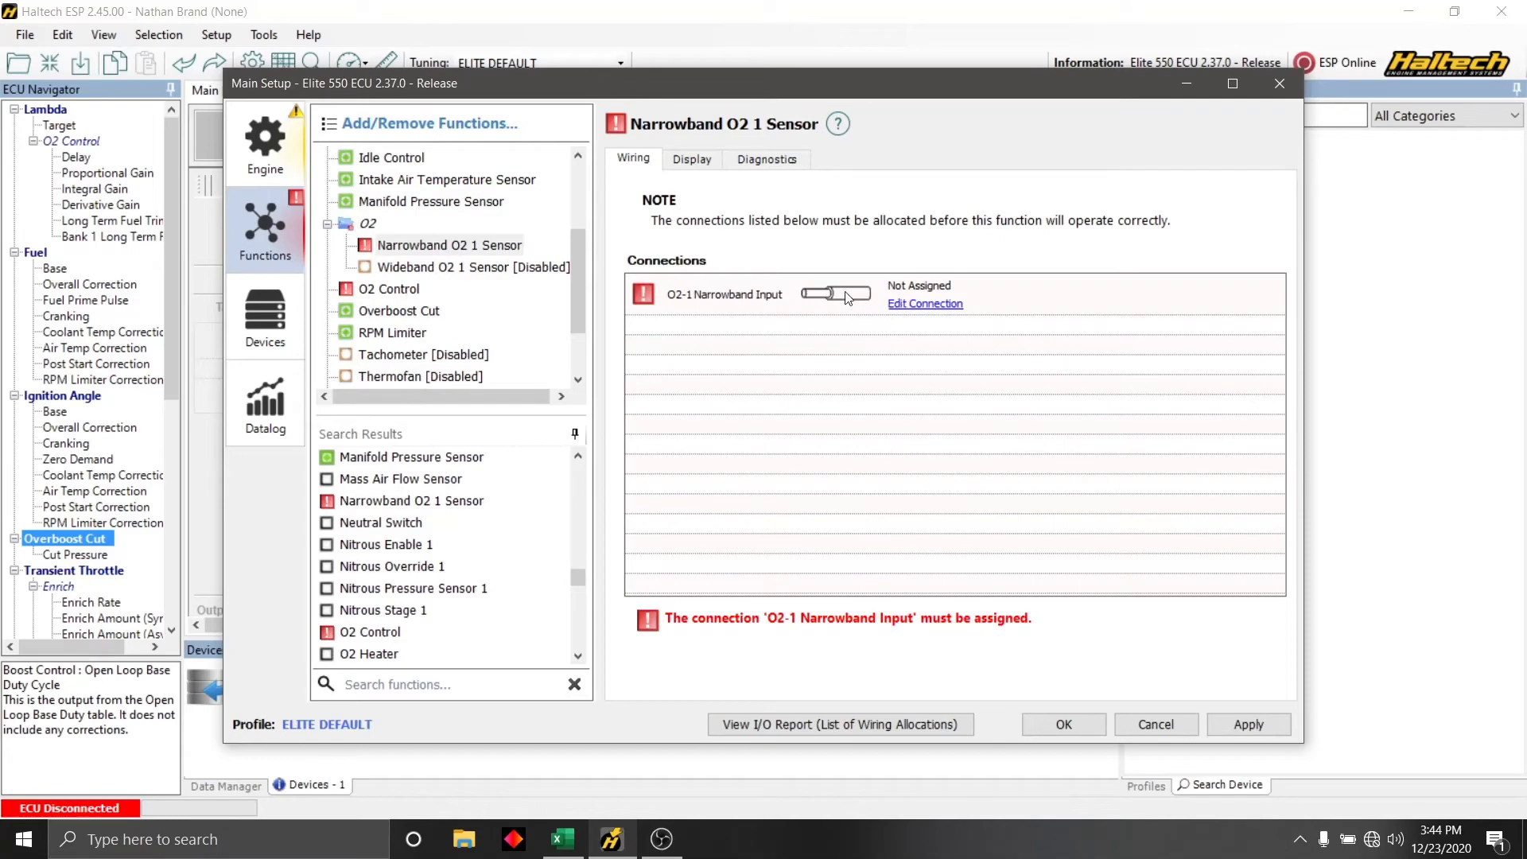
- Assign the O2-1 Narrowband Input connection to AVI3 on pin A15 and try to apply the setup
click(919, 309)
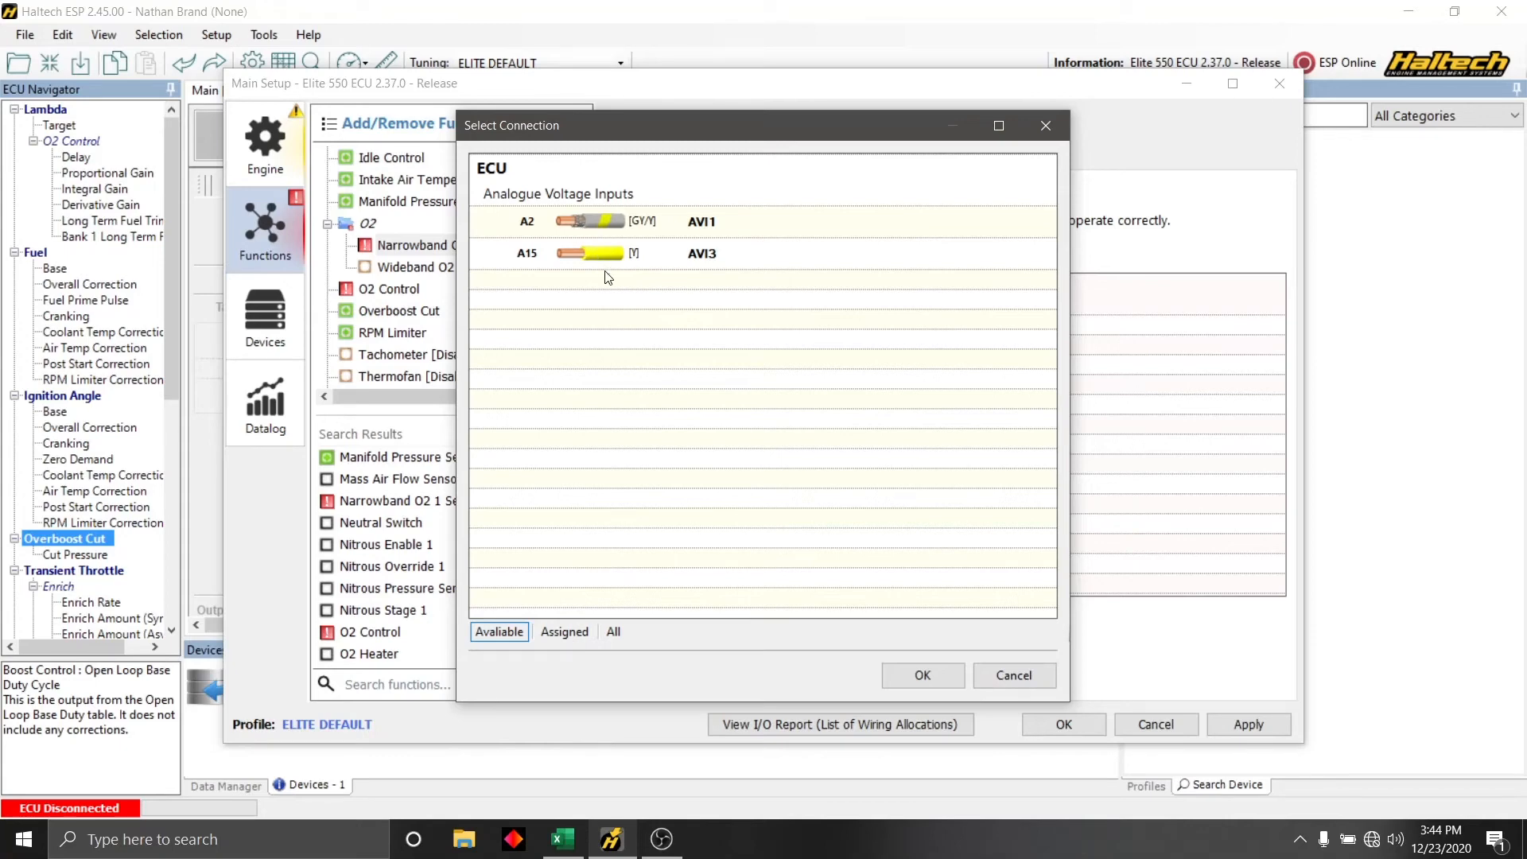
click(705, 255)
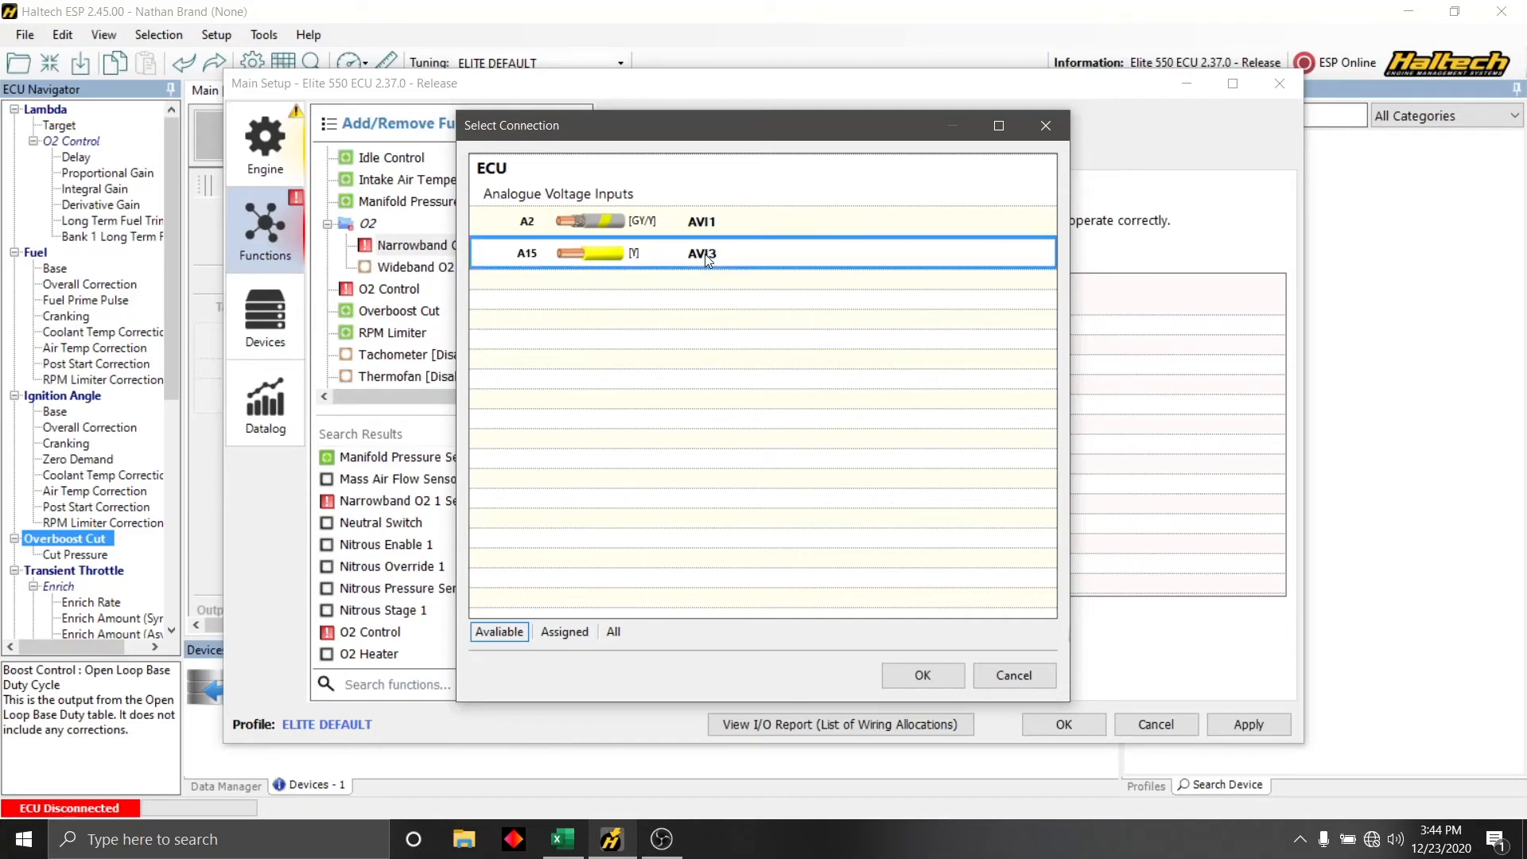
click(921, 676)
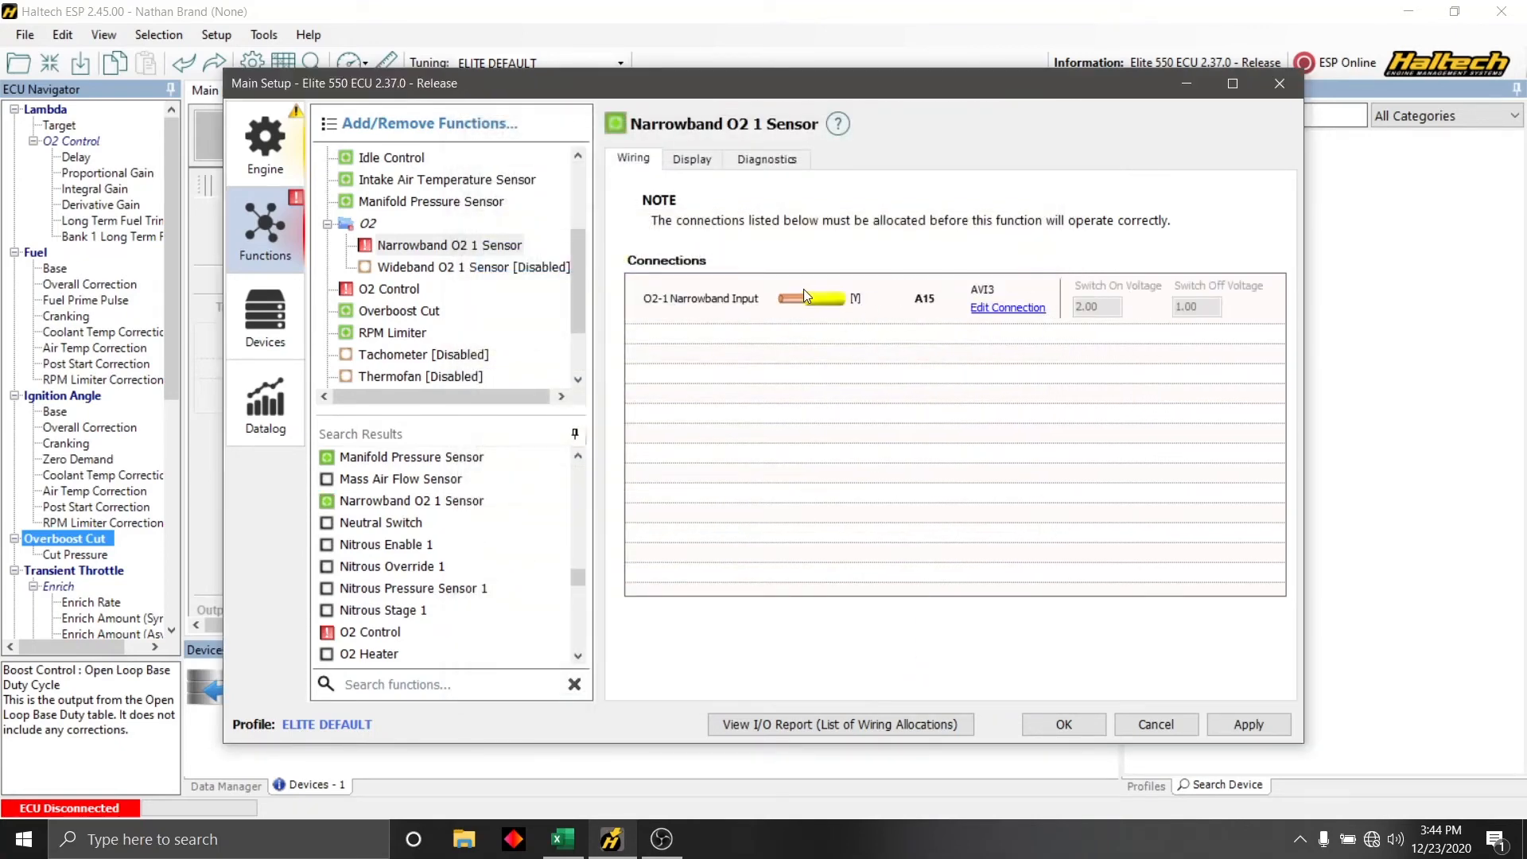
click(1249, 724)
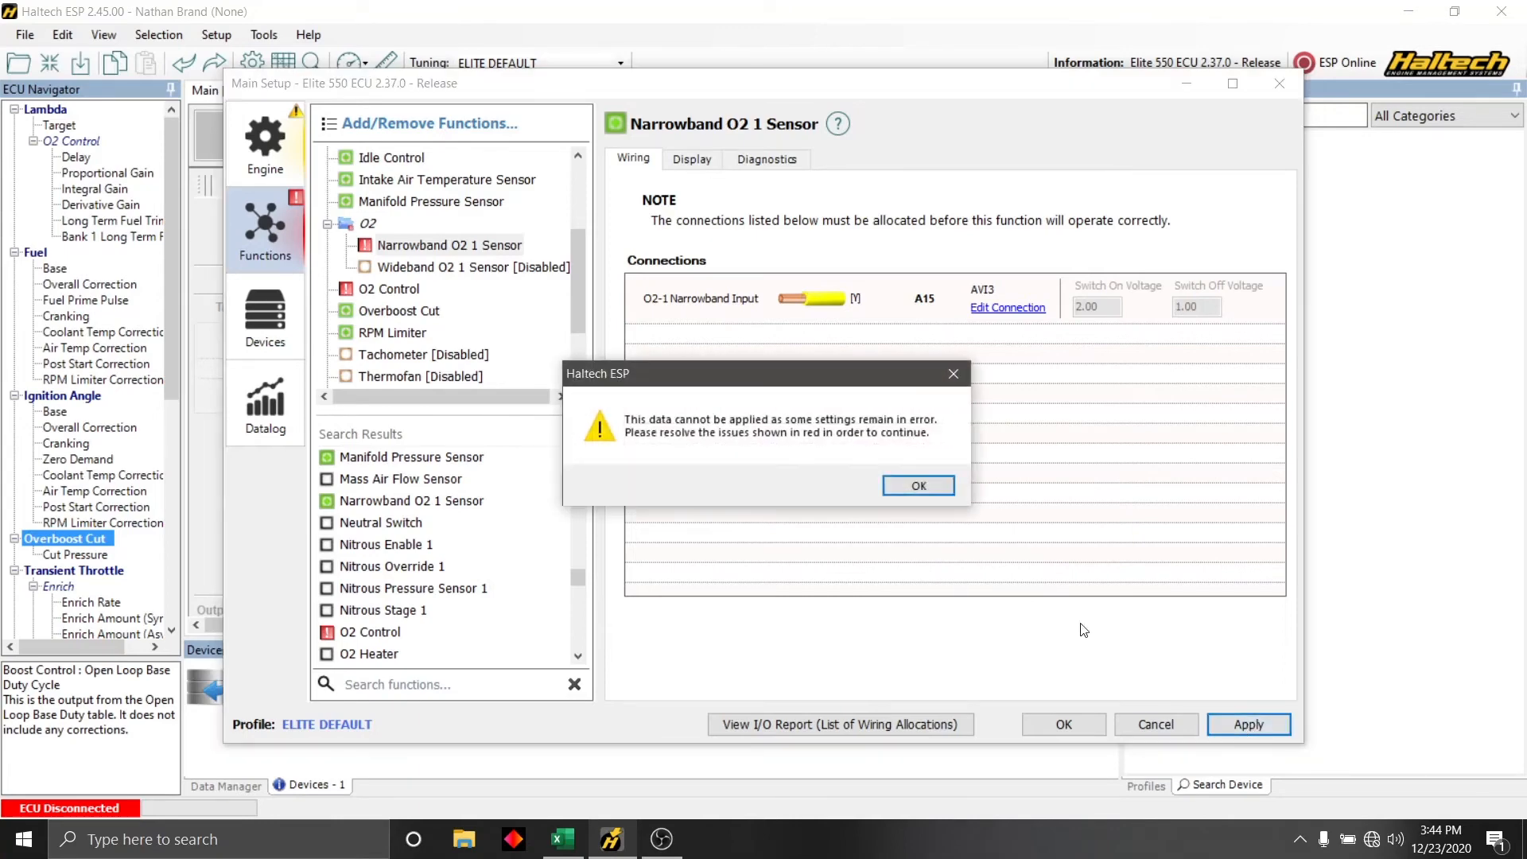
click(919, 487)
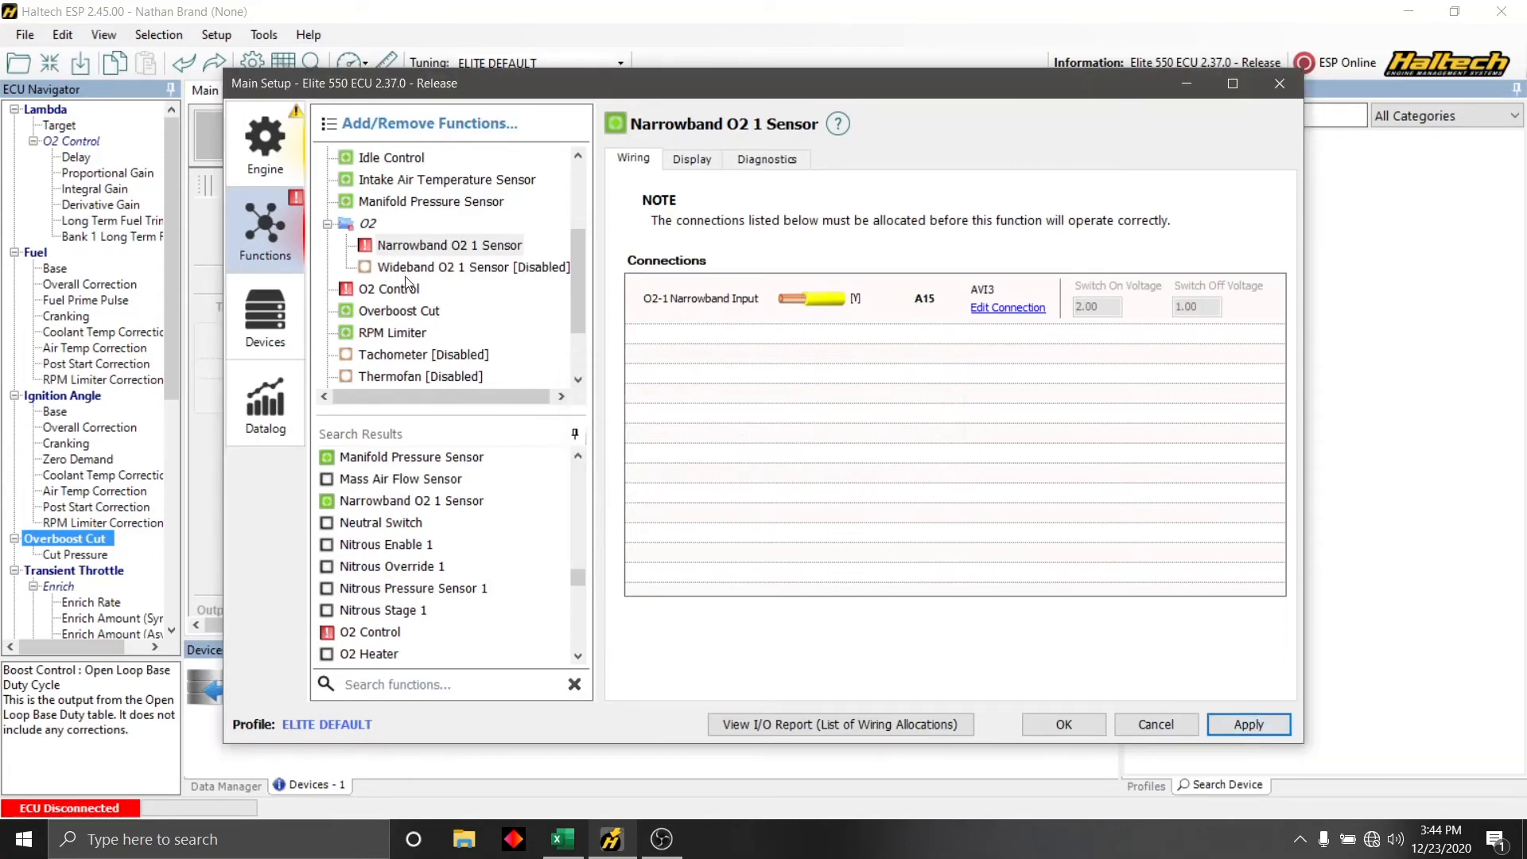
- Enable the O2 Heater function, assign O2 Heater Output 1 to DPO1 on pin A18, and try to apply the setup
click(328, 659)
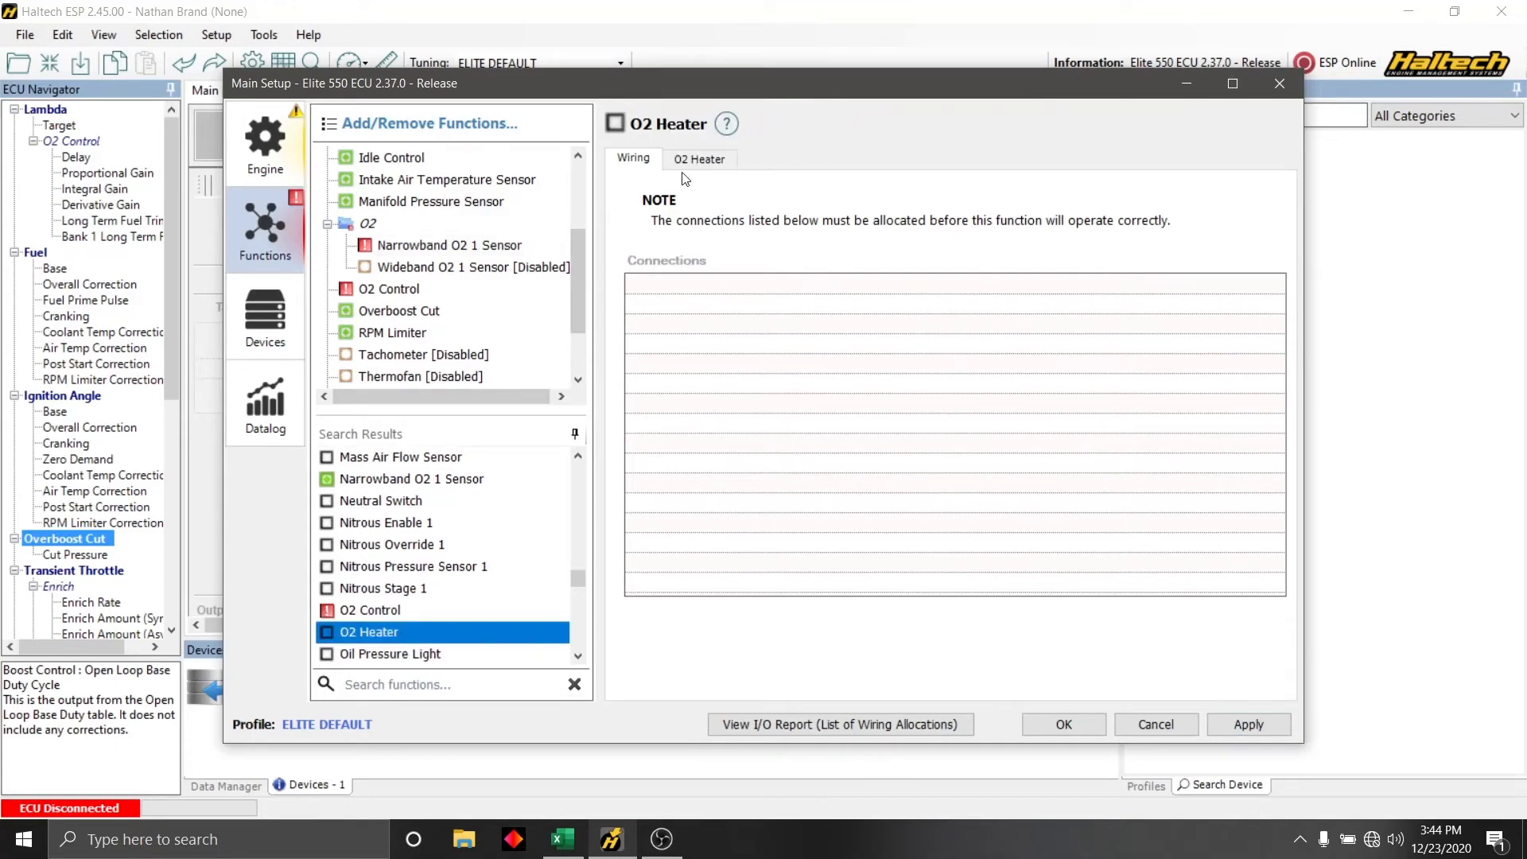
click(699, 159)
click(640, 162)
click(327, 634)
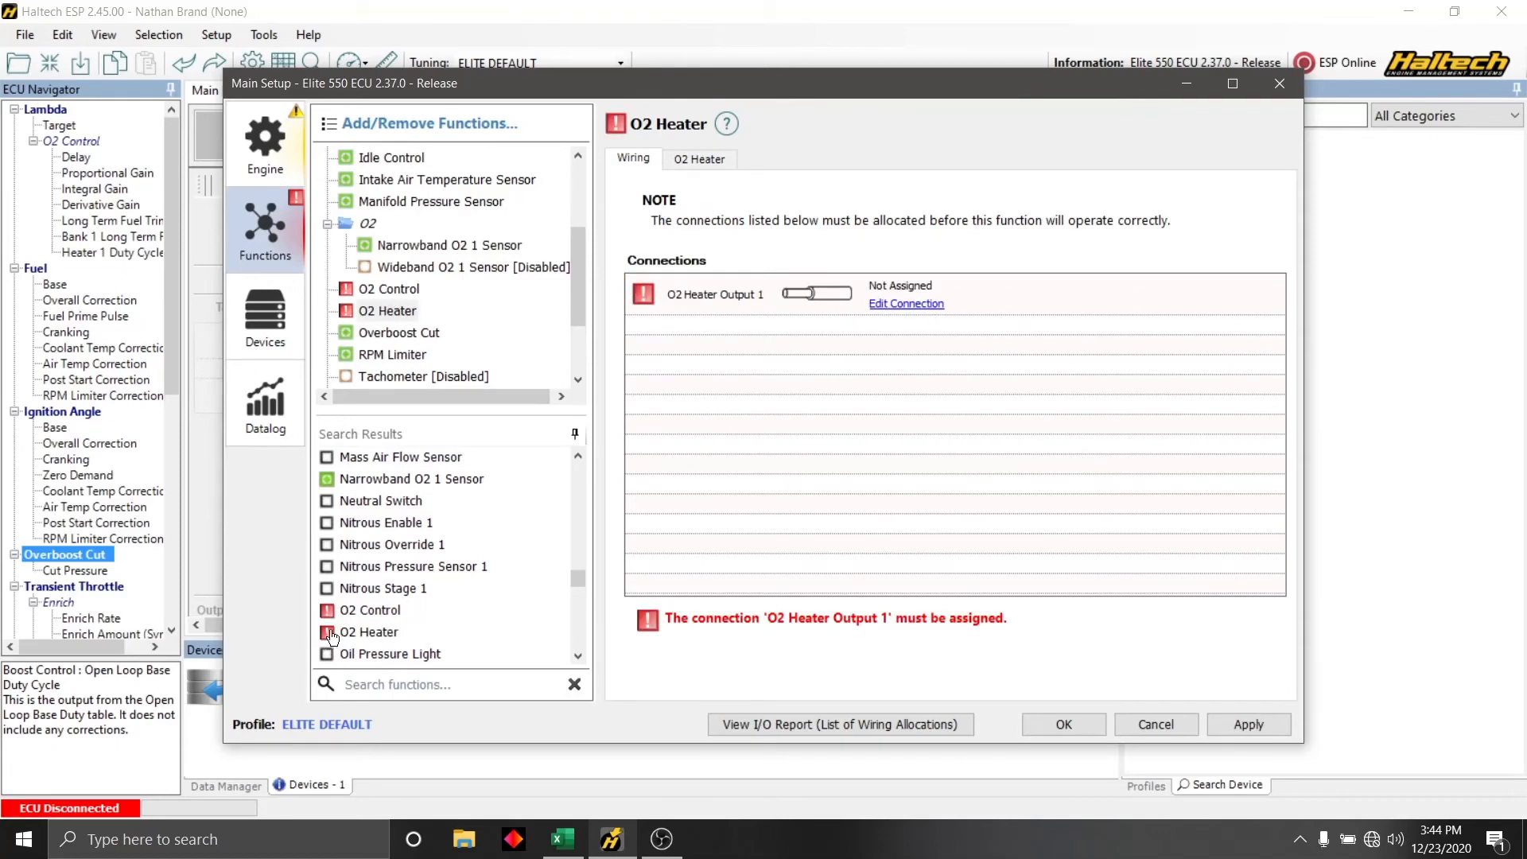
click(892, 304)
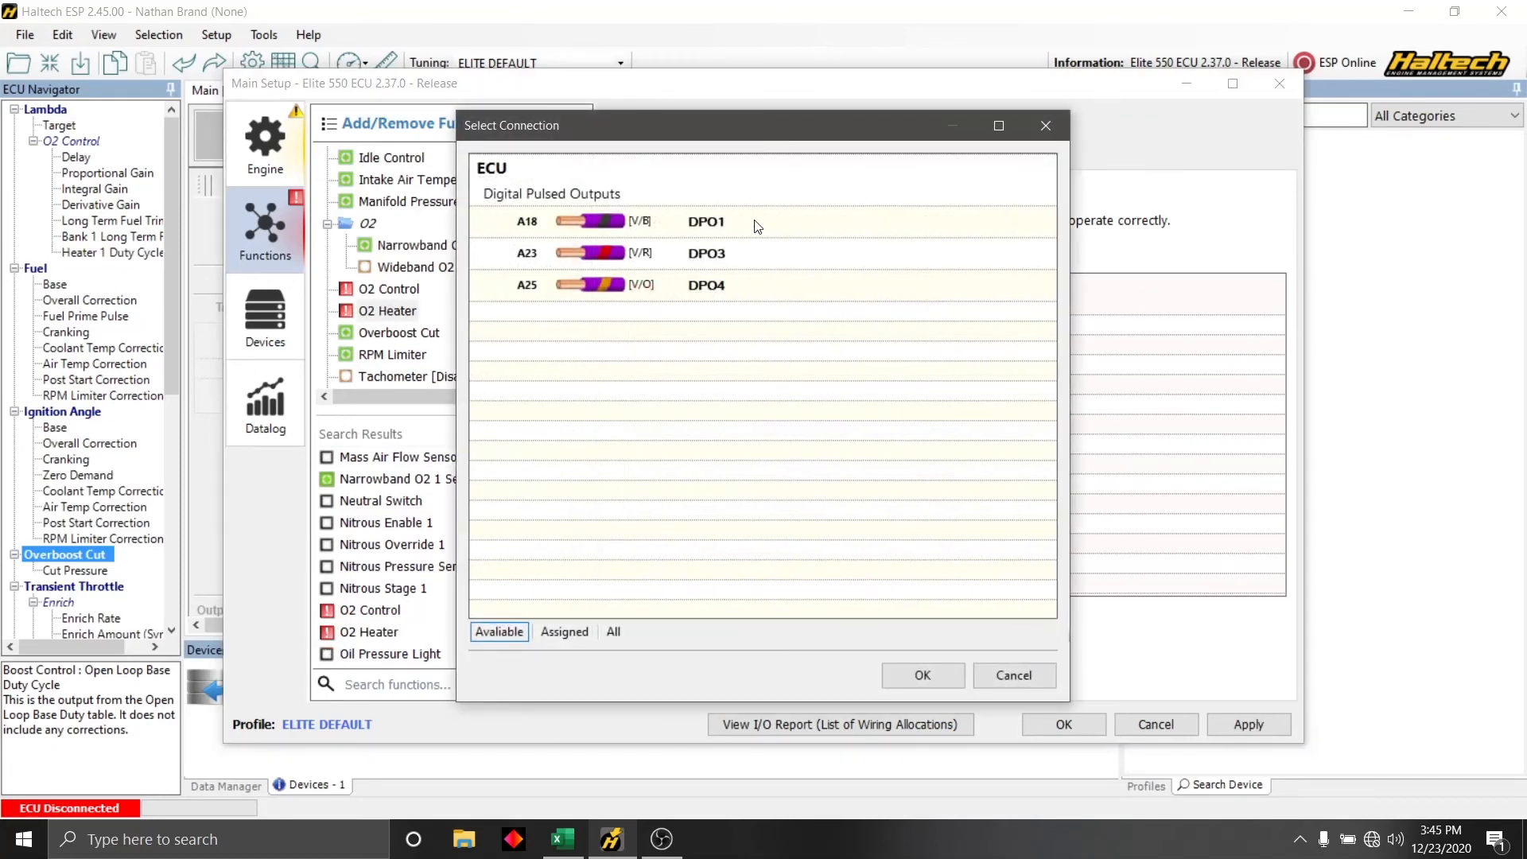
click(755, 233)
click(936, 673)
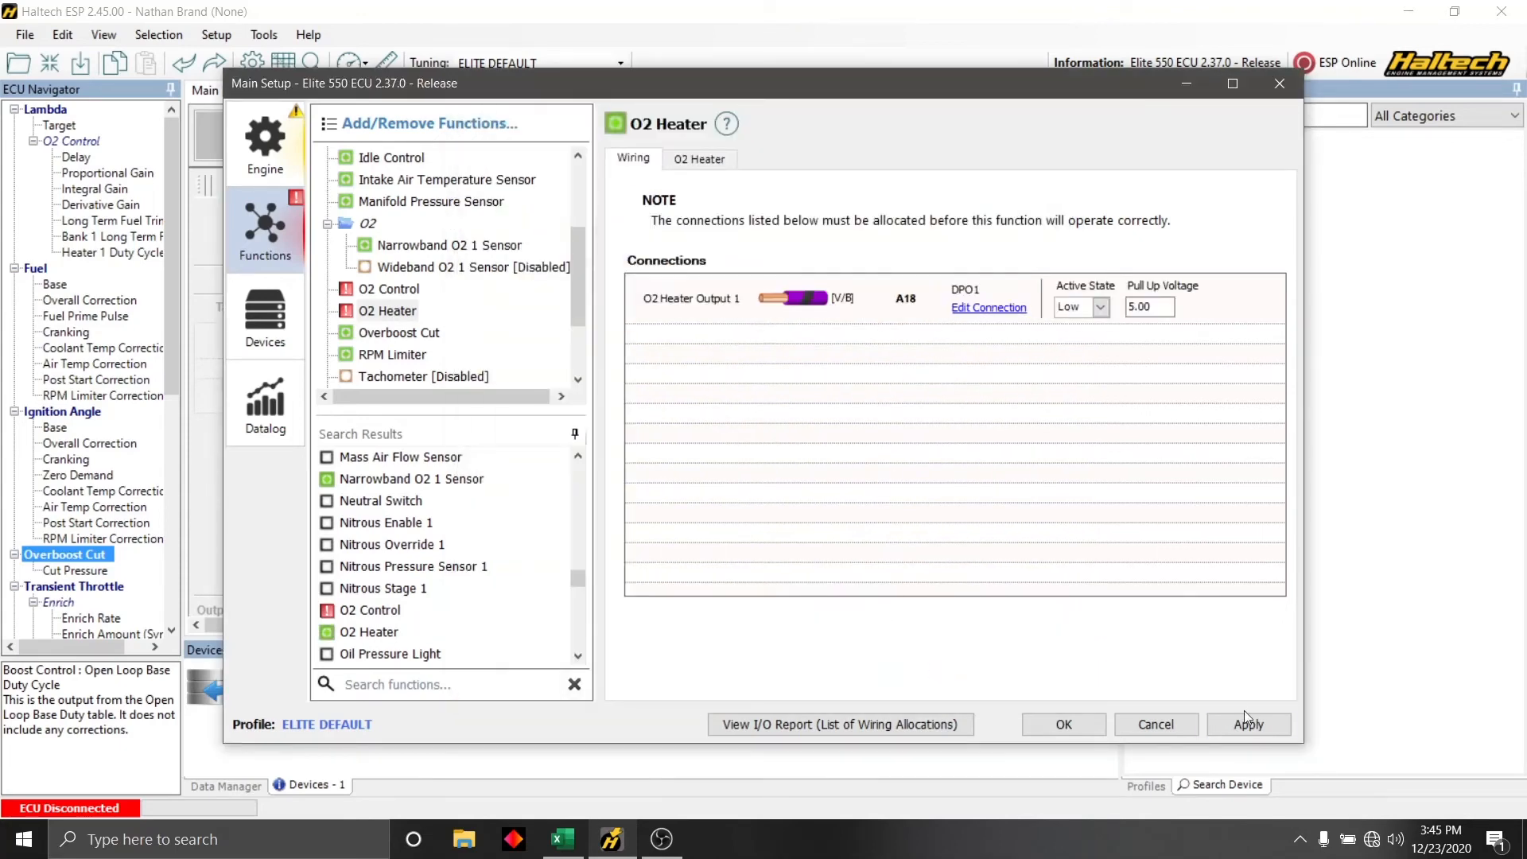
click(1259, 727)
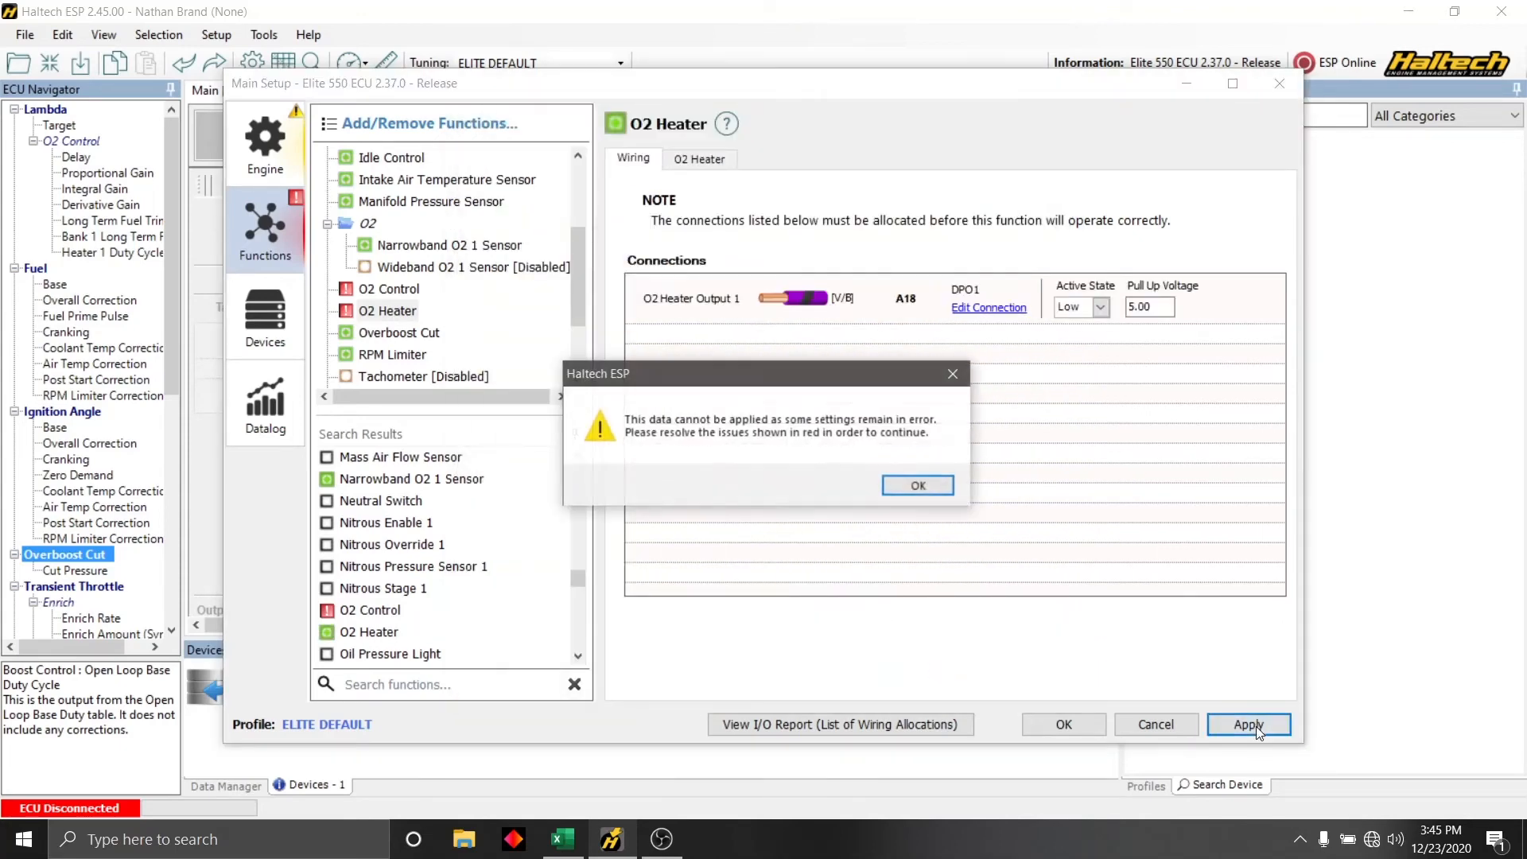
click(915, 490)
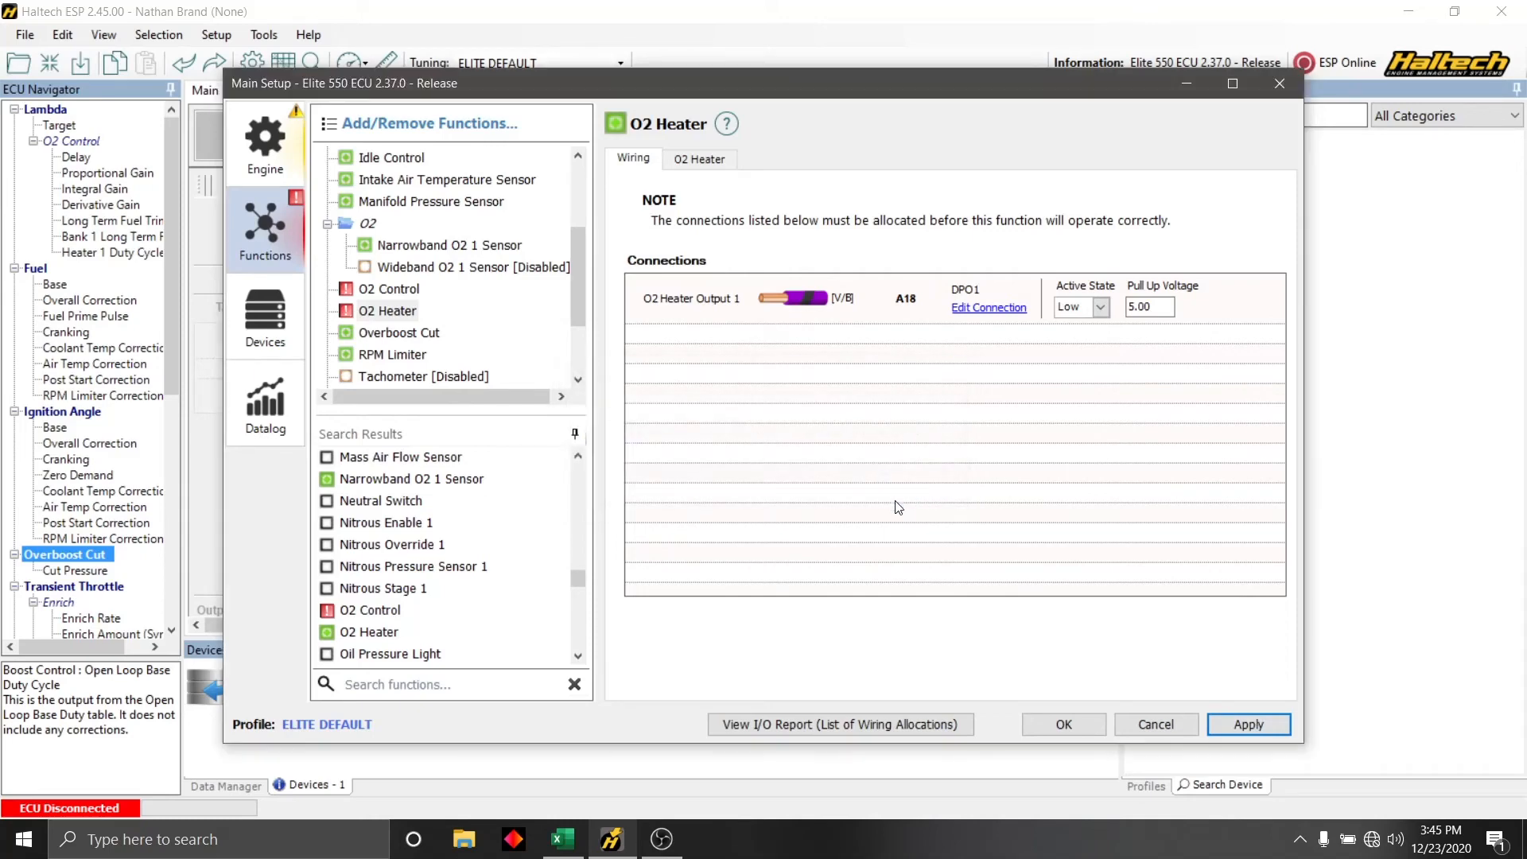
- Set the O2 Control Unbanked/Bank 1 source to Narrowband 1 and apply the changes
click(376, 614)
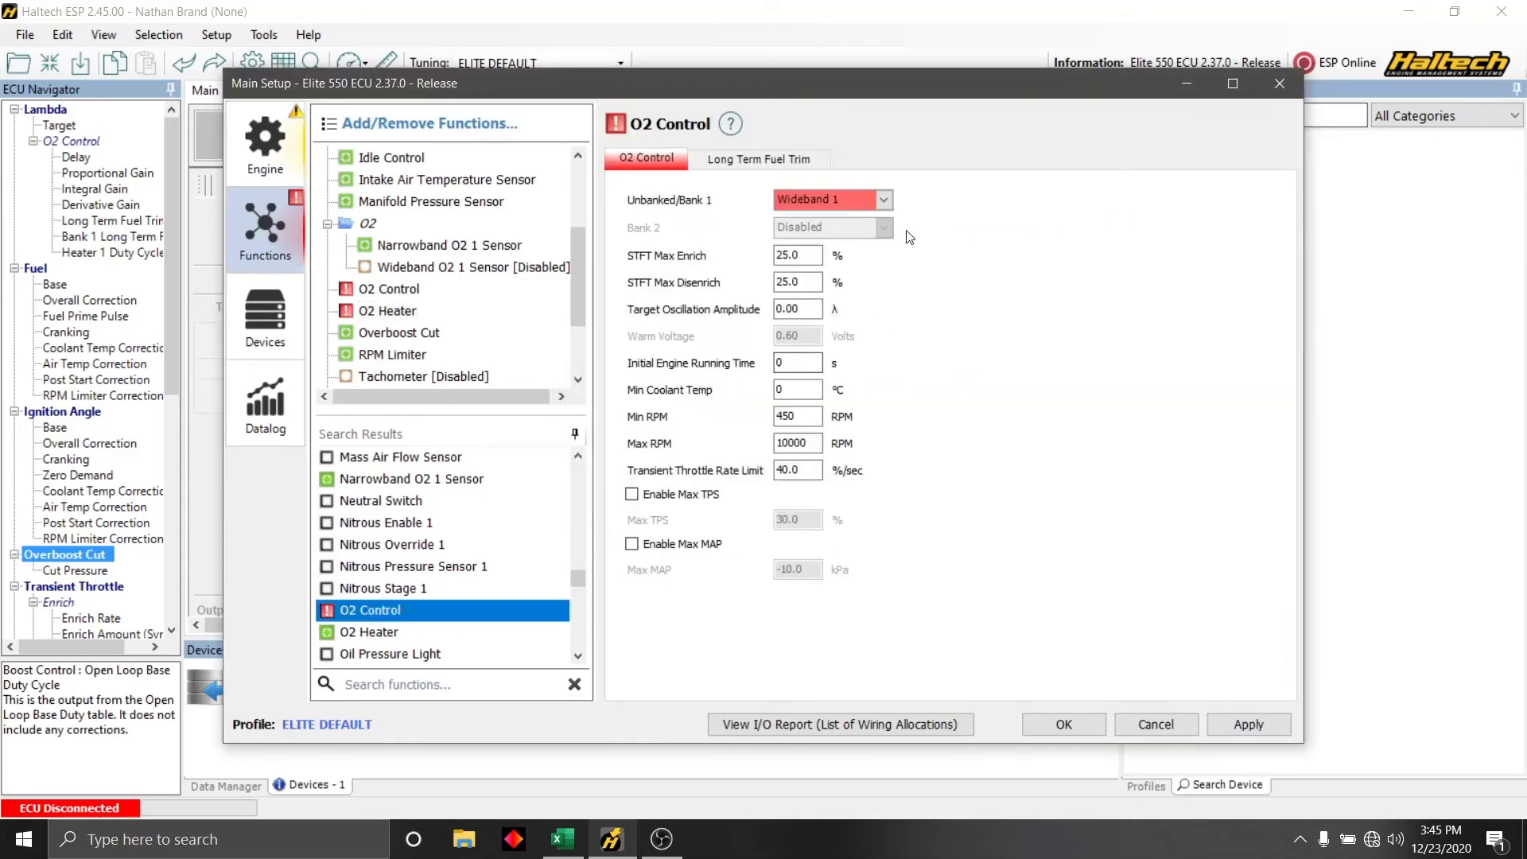
click(884, 200)
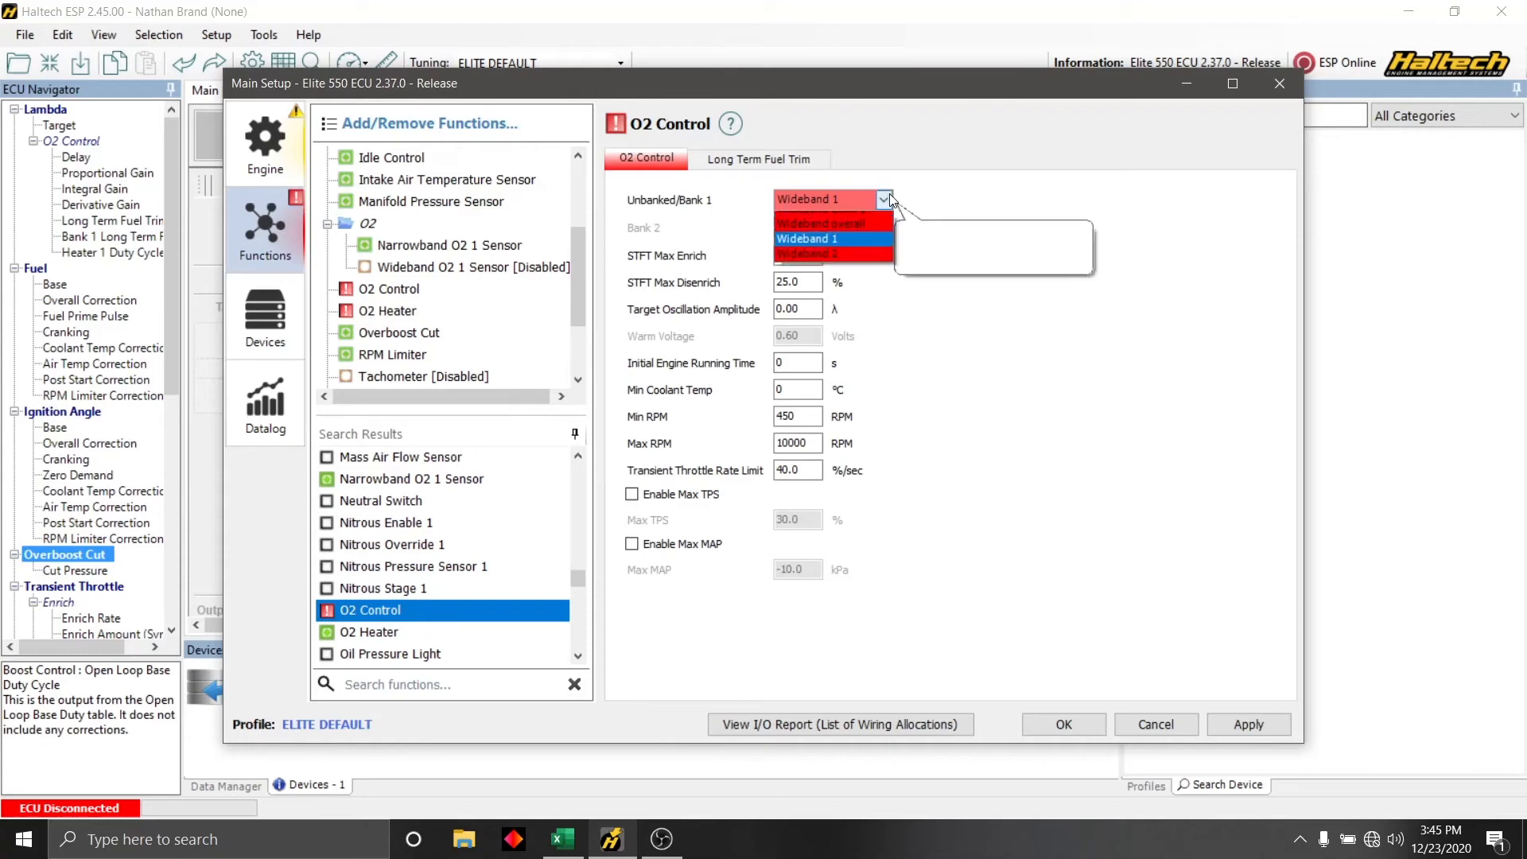
click(857, 235)
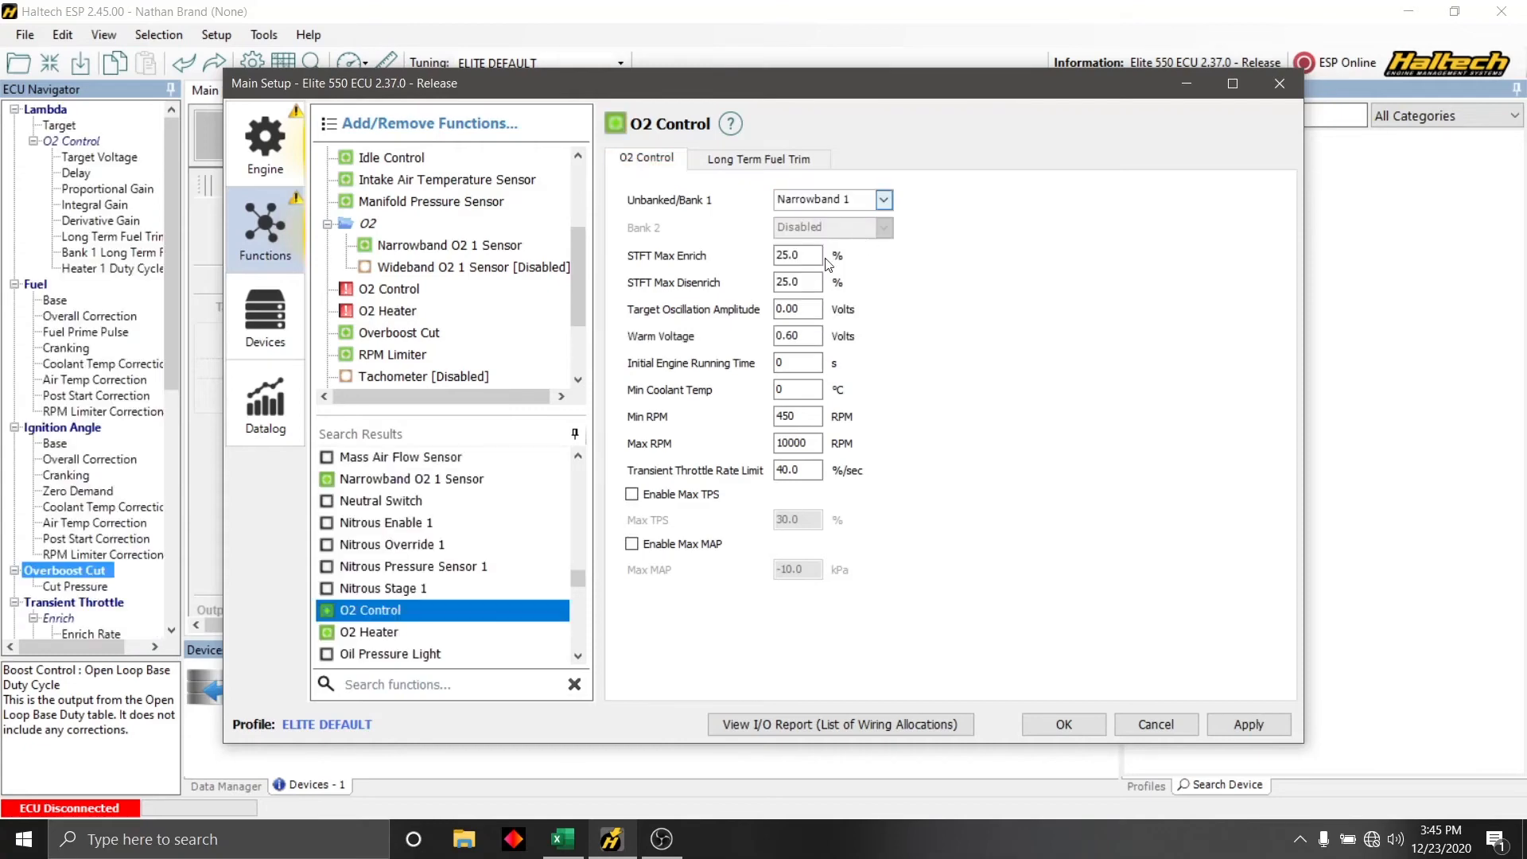
click(1288, 731)
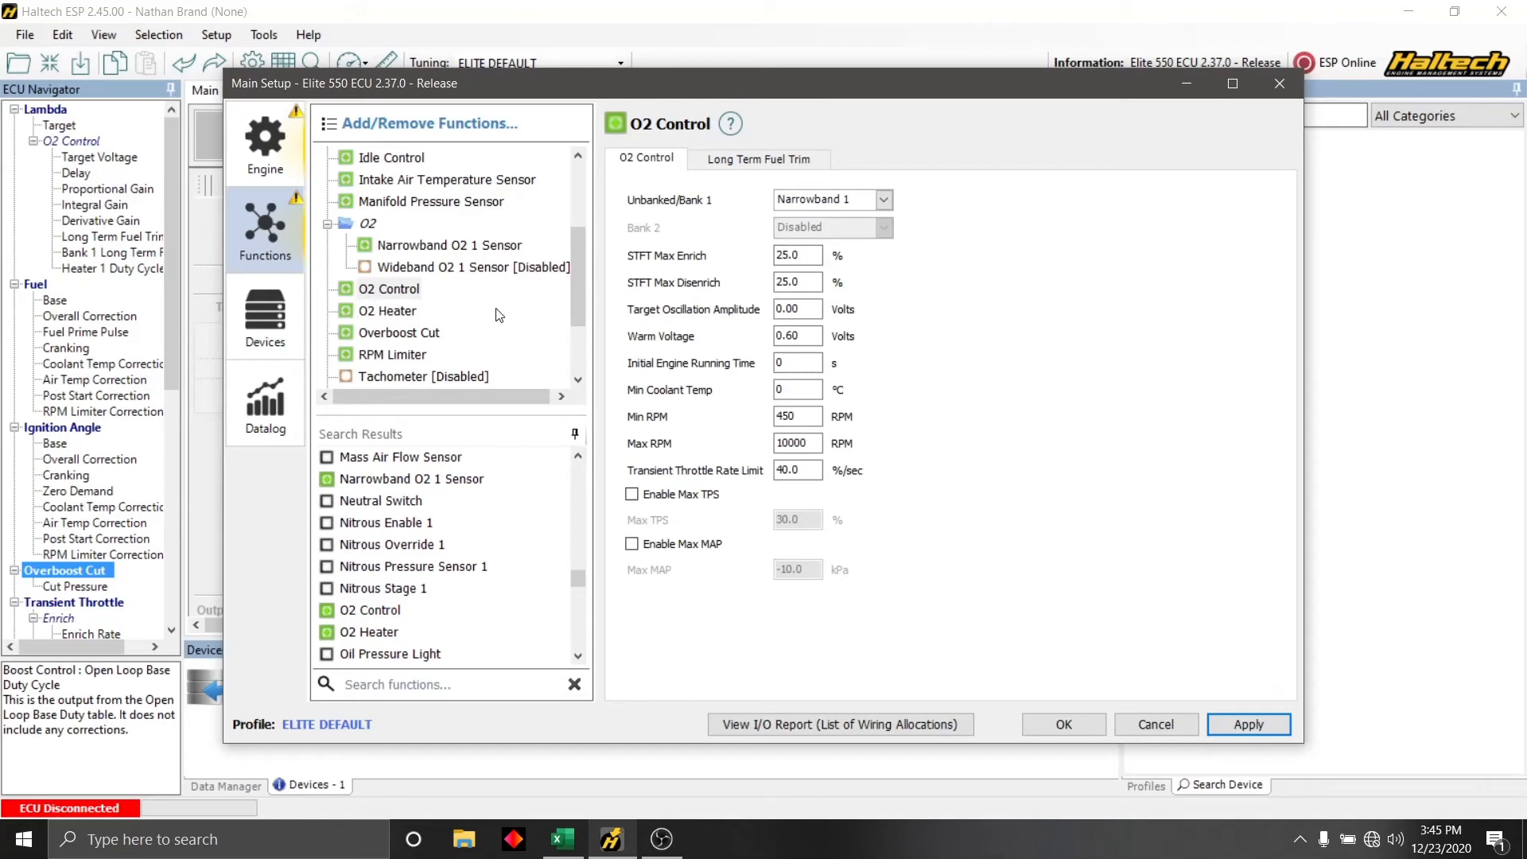
- Enable the Tachometer function and assign its Tacho Output to DPO3 on pin A23
scroll(509, 312, down, 1)
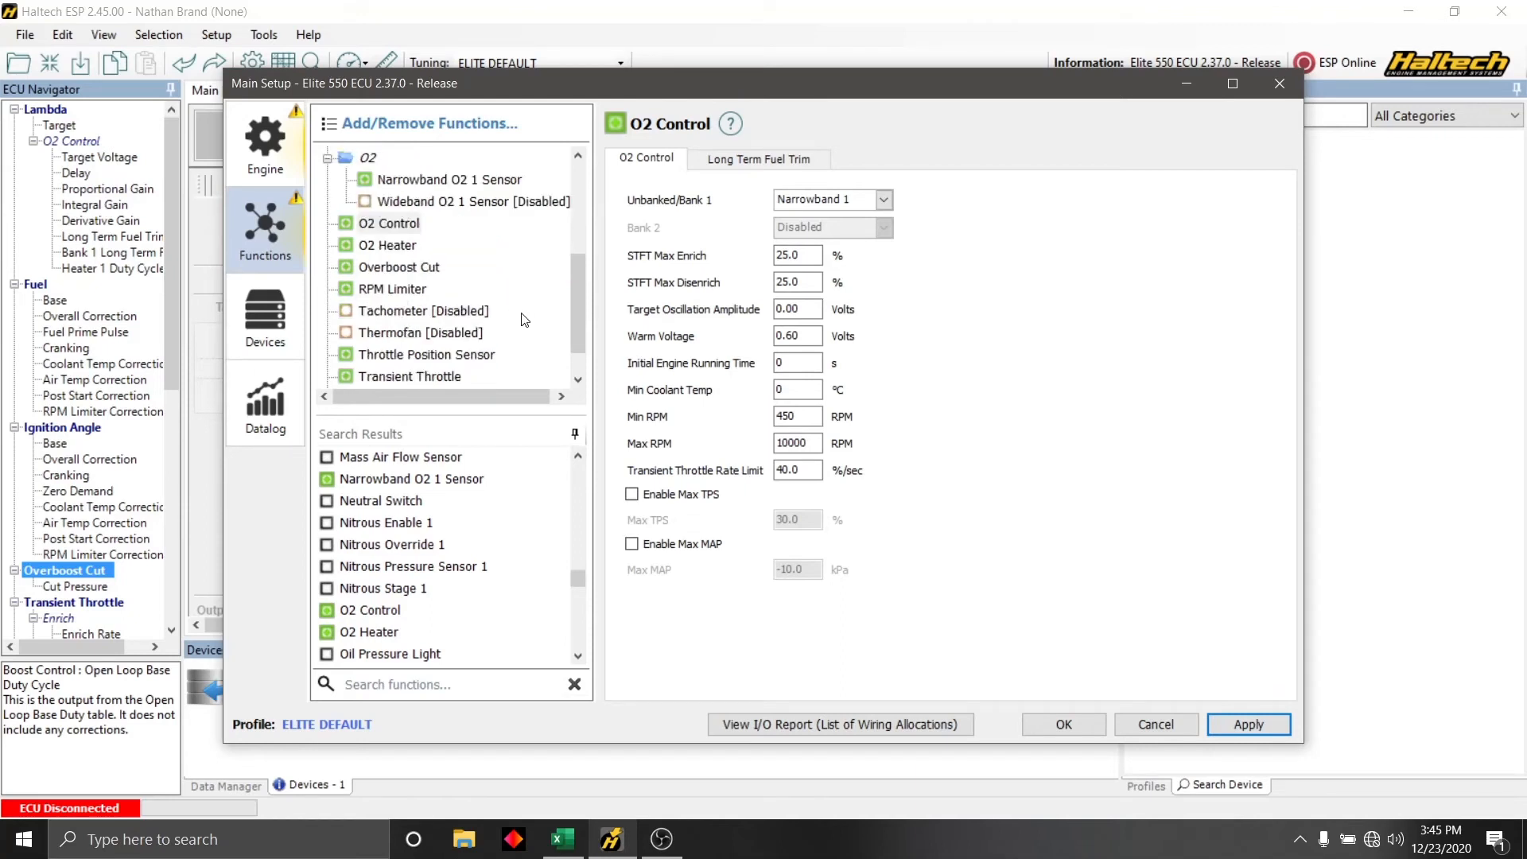
click(345, 312)
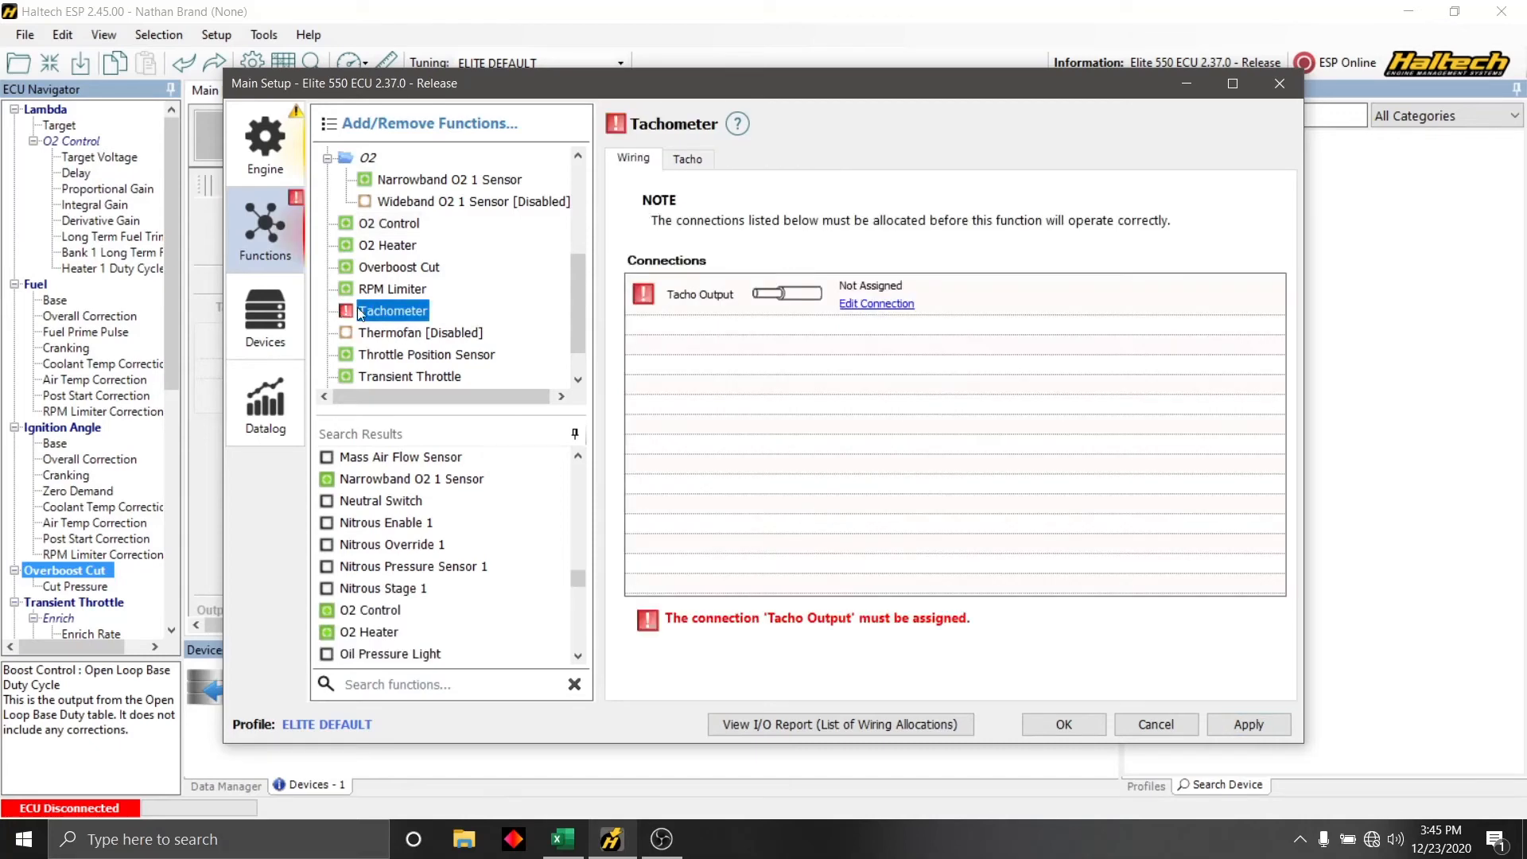
click(901, 310)
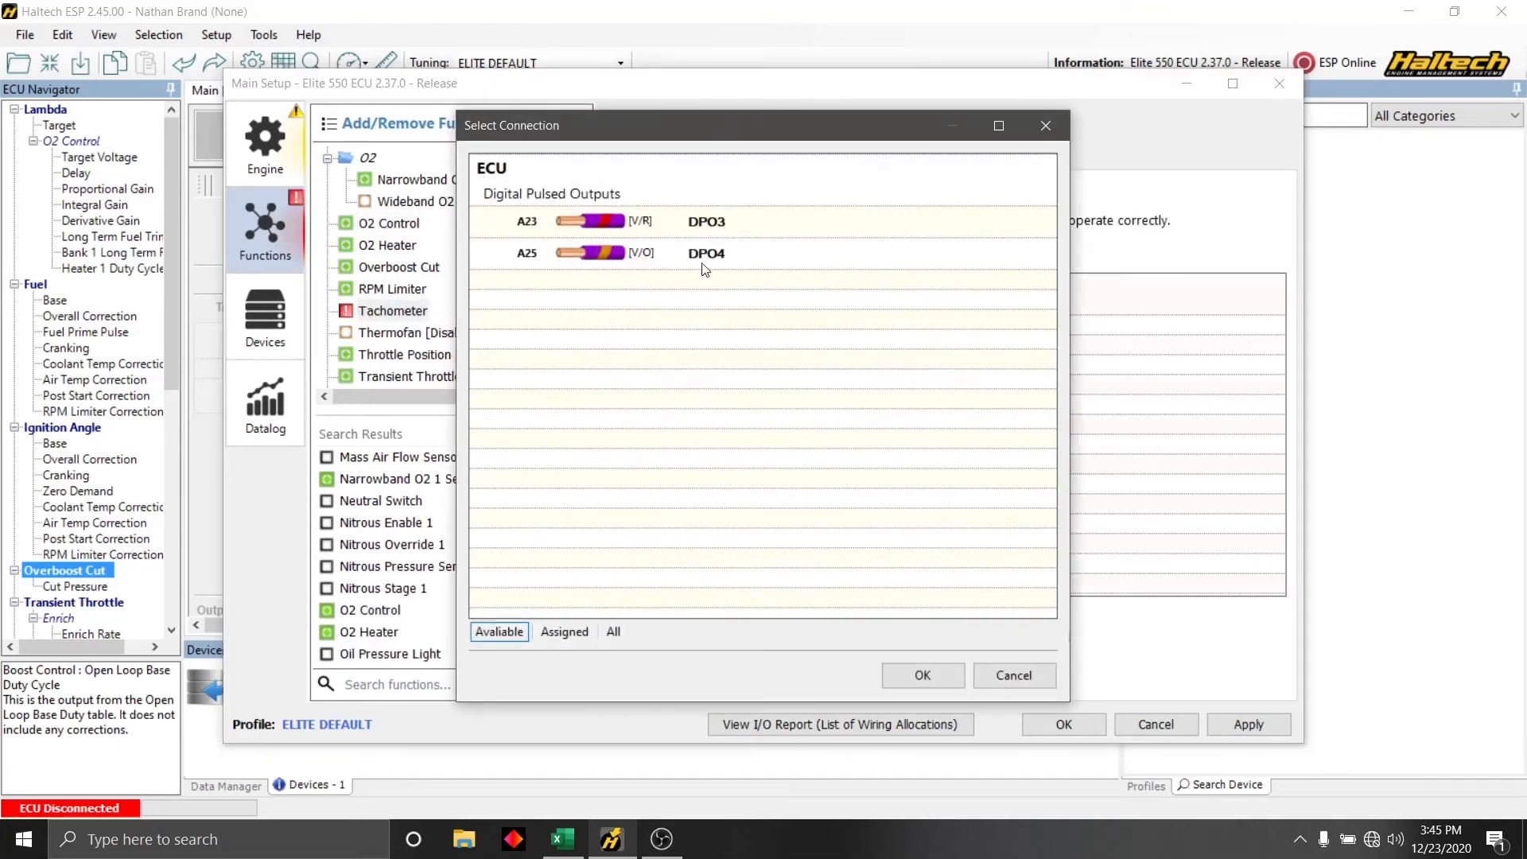
click(719, 221)
click(923, 675)
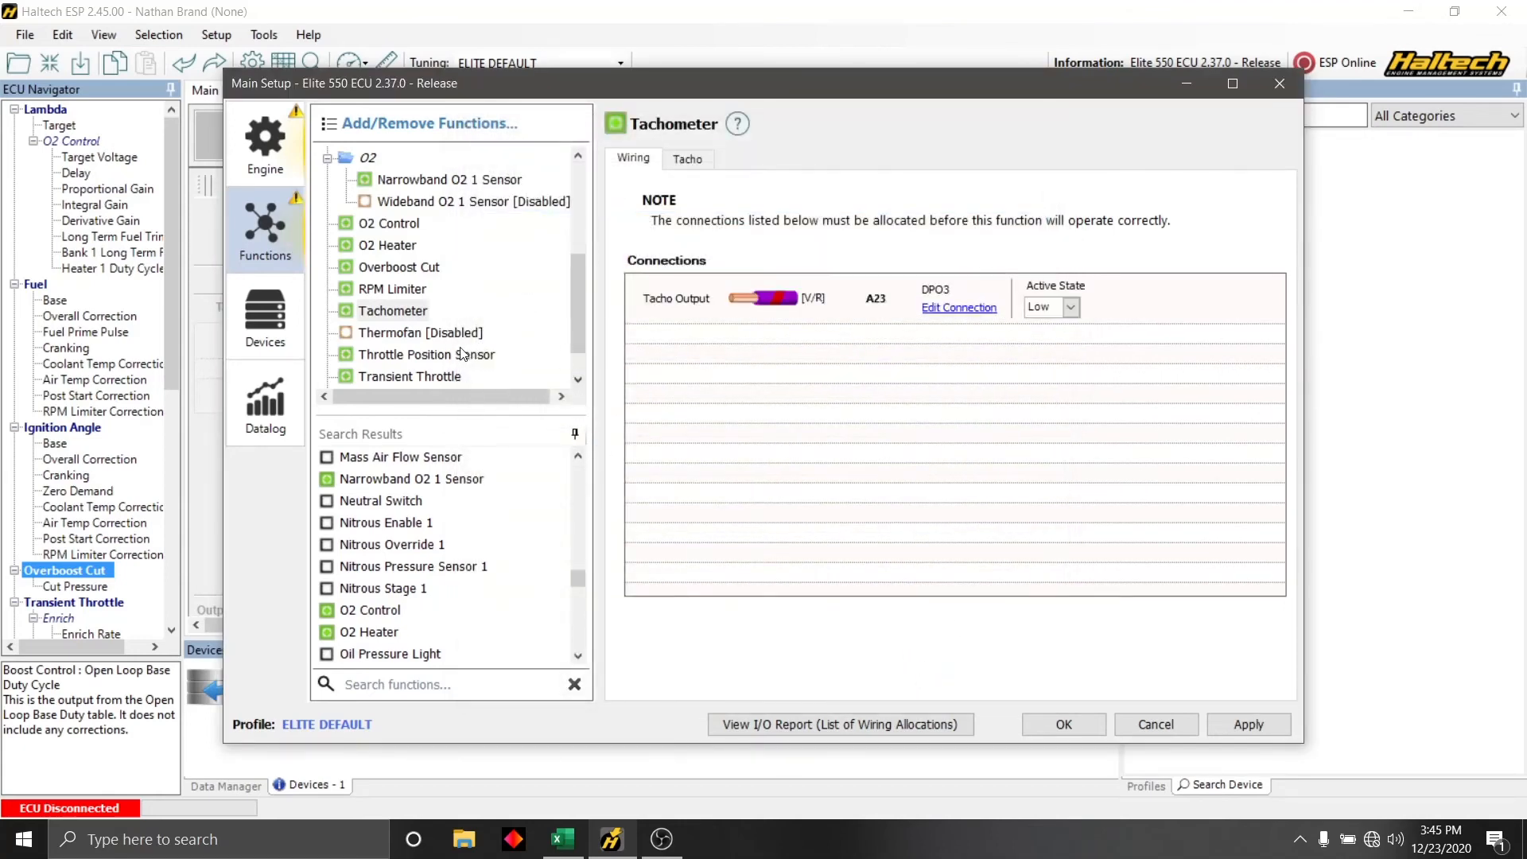
- Review the Throttle Position Sensor's wiring, TPS calibration wizard, and voltage-to-percentage table and graph
click(434, 358)
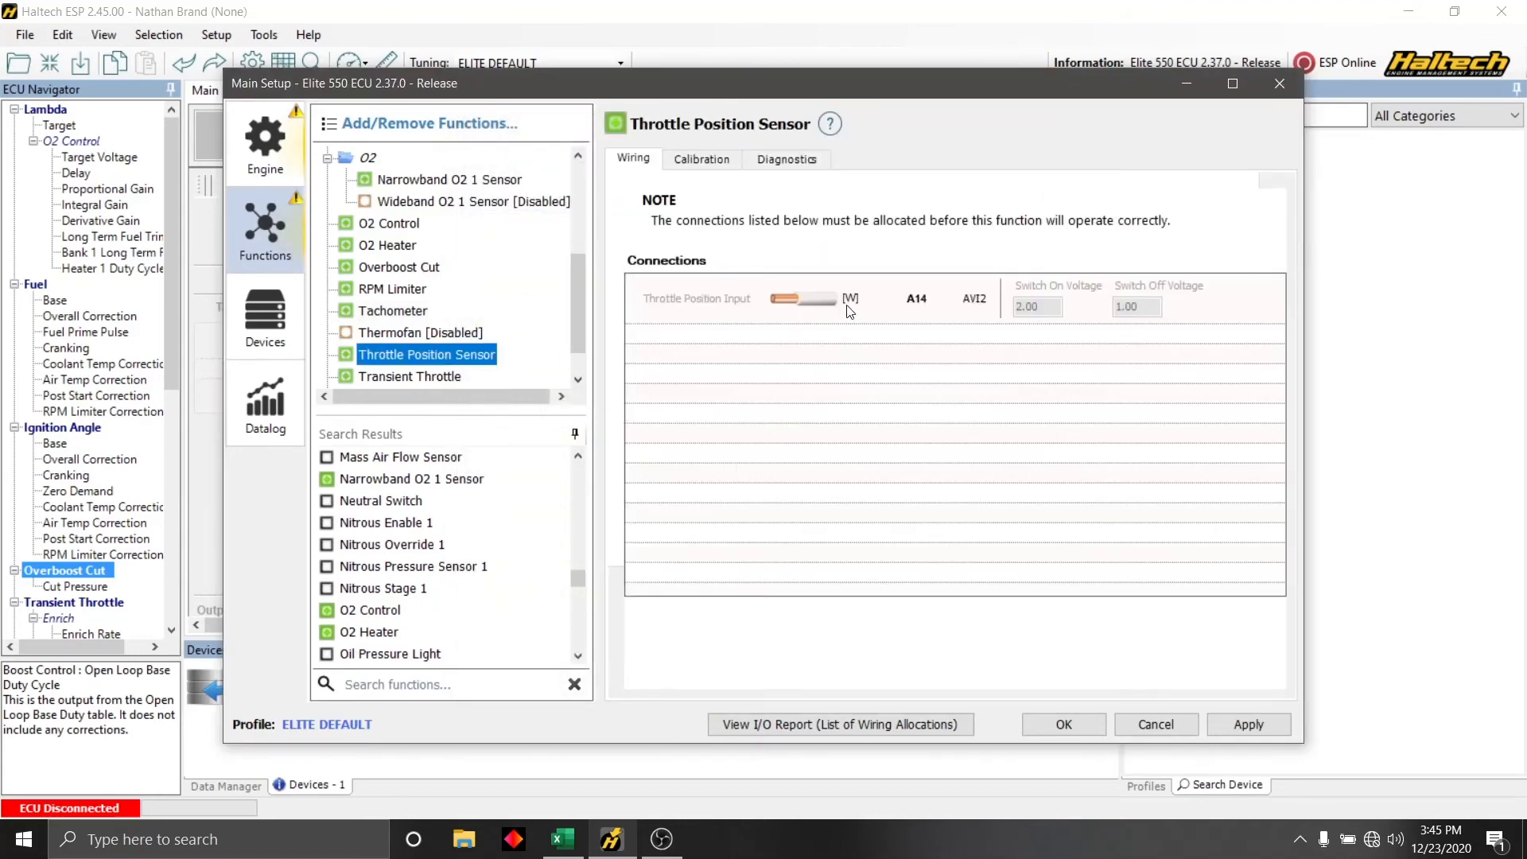
click(719, 164)
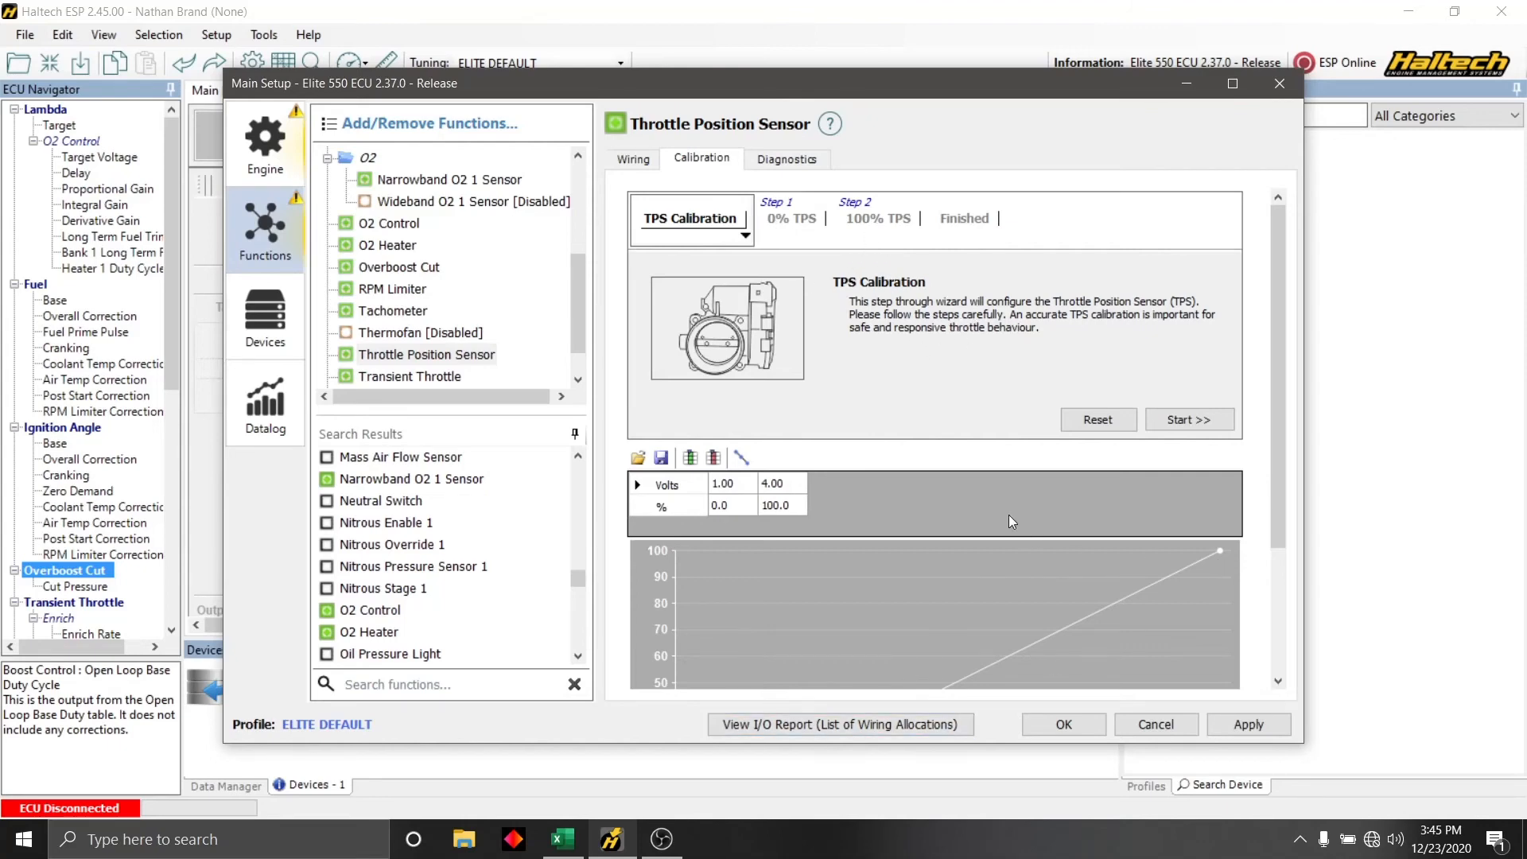
scroll(1001, 517, down, 3)
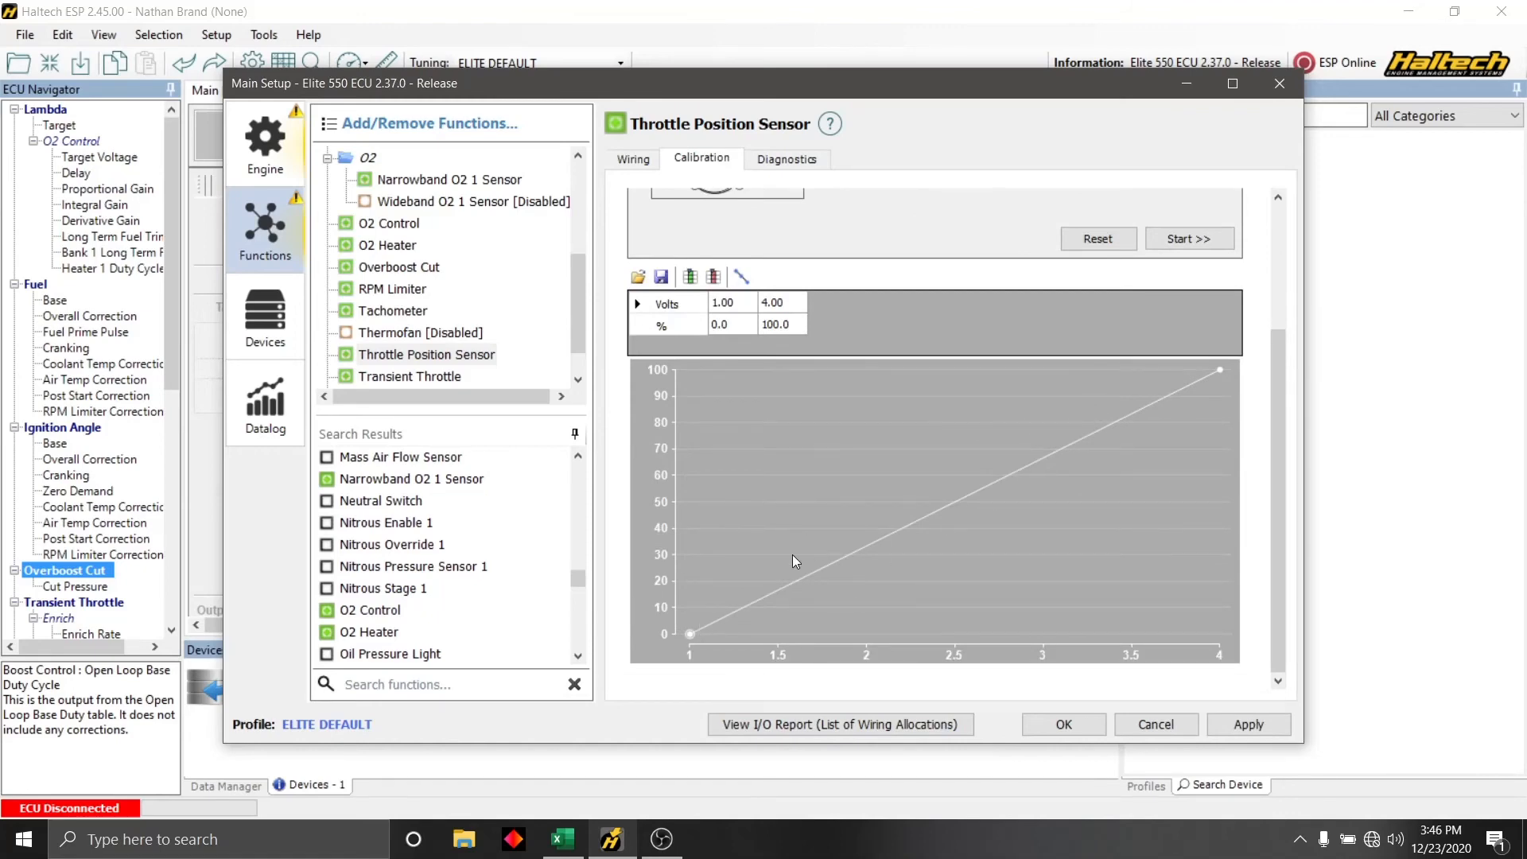
scroll(792, 556, up, 3)
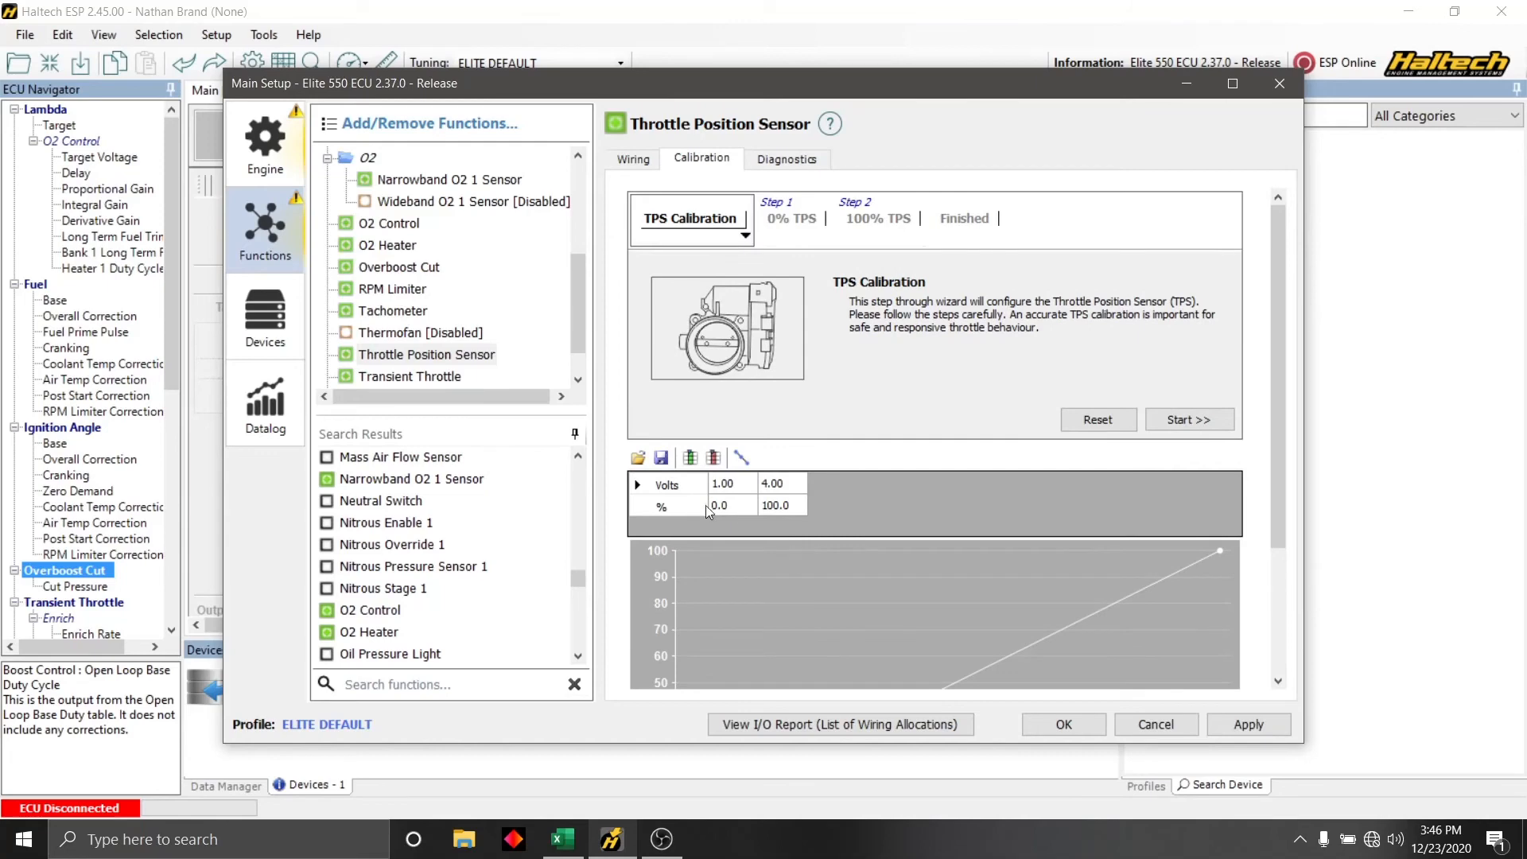
- Open the Coolant Temperature Sensor's calibration table
scroll(467, 326, down, 1)
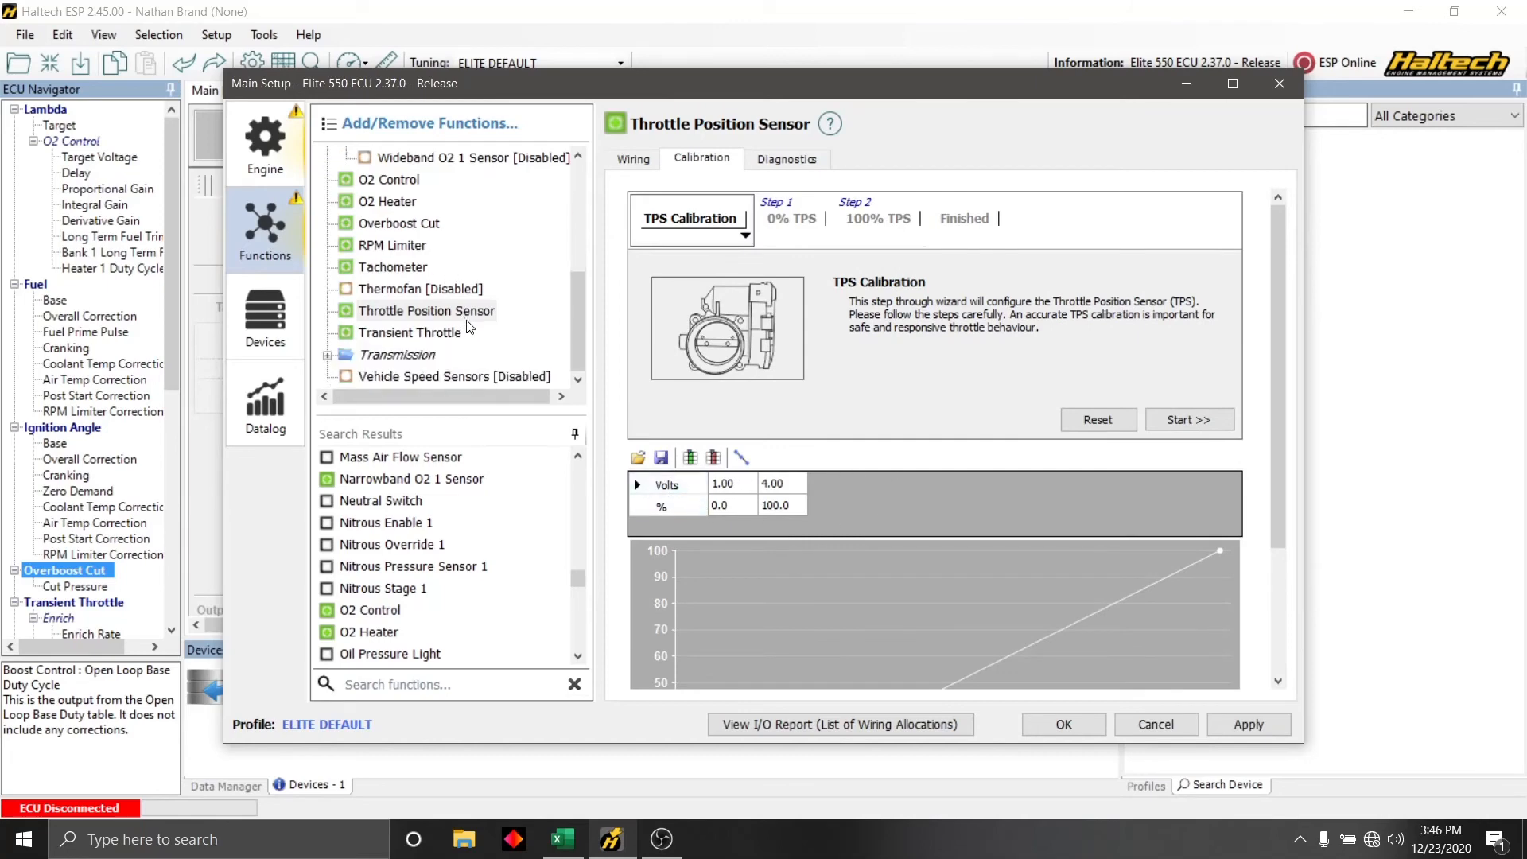
drag(581, 326, 578, 183)
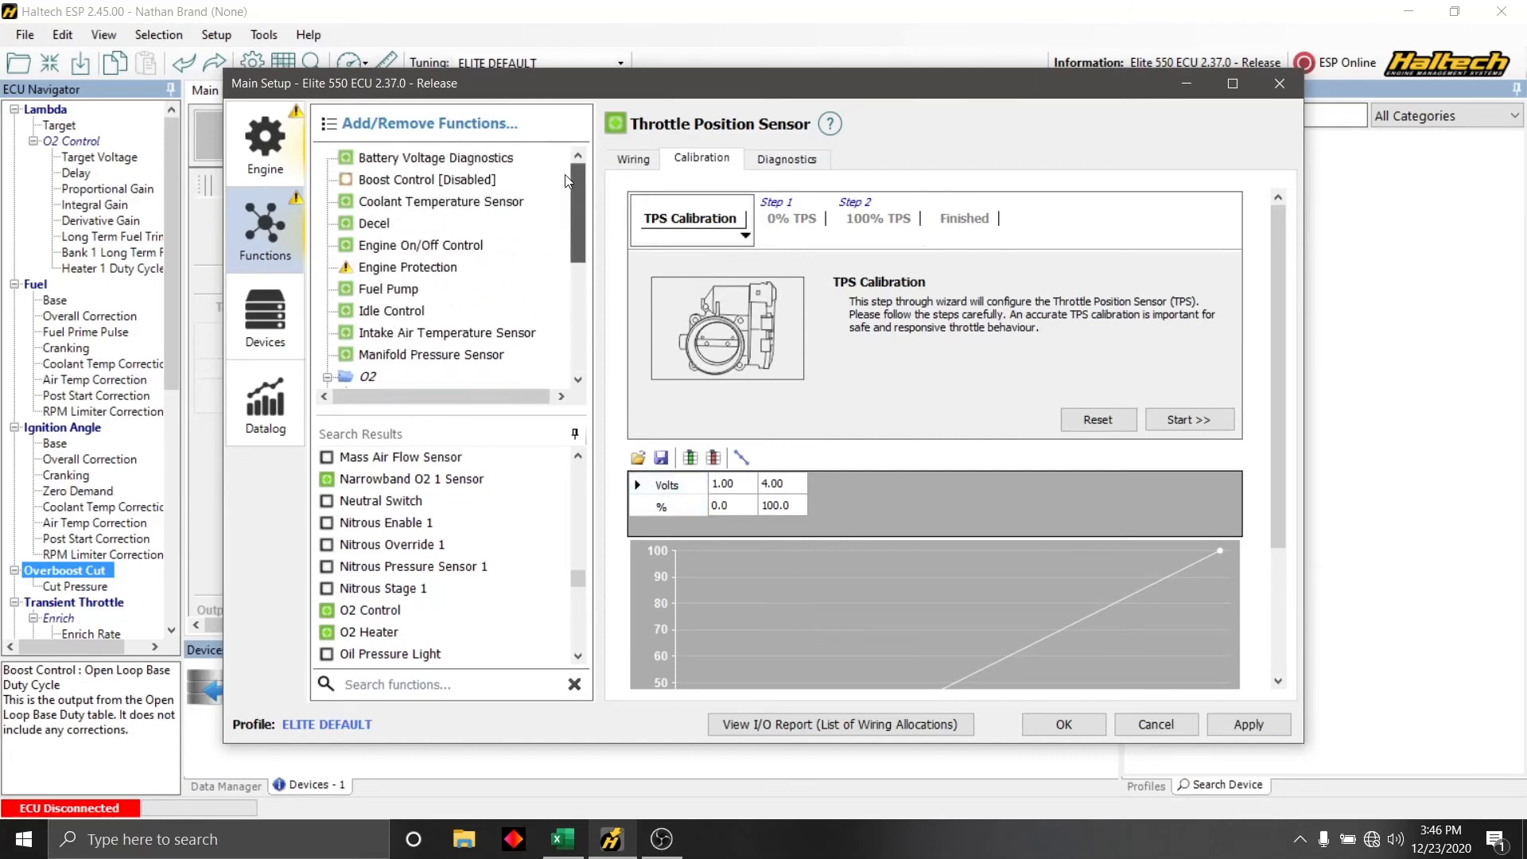
click(486, 204)
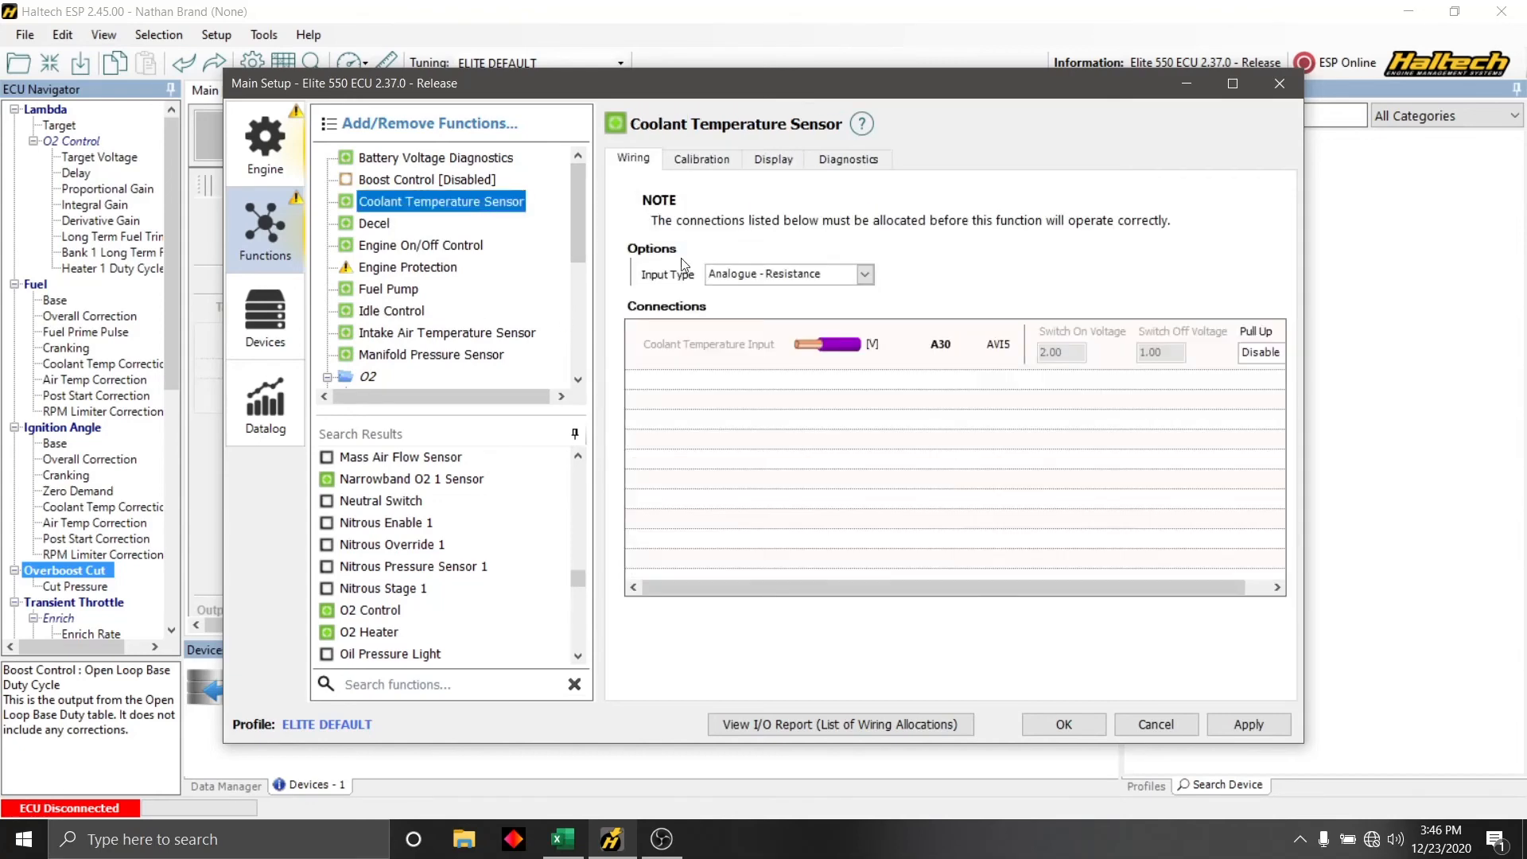
click(702, 159)
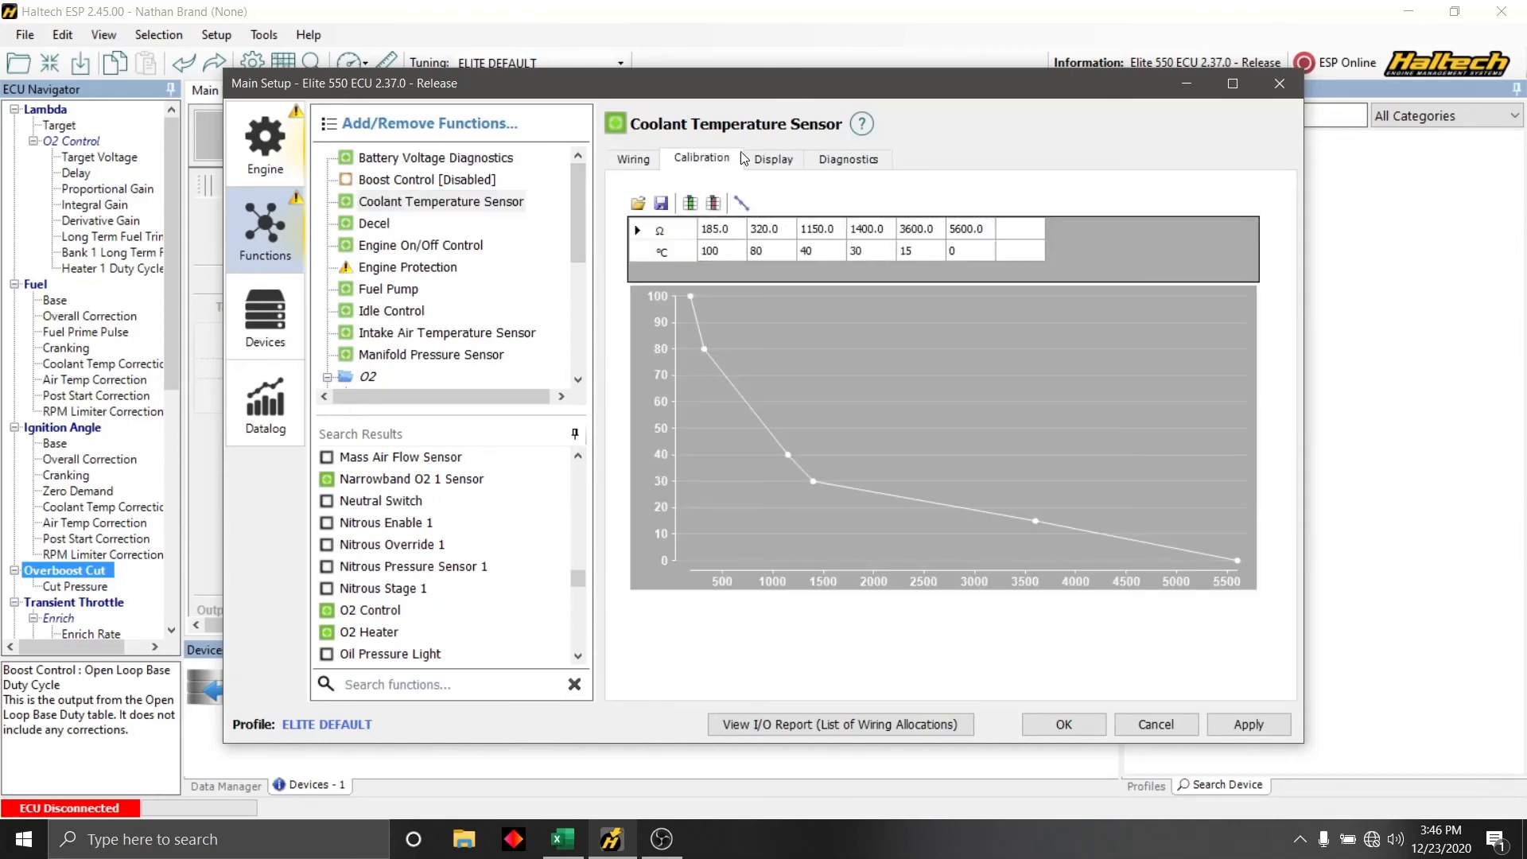
- Browse the preset calibration files for the Coolant Temperature Sensor, from the MAF and MAP entries to the Temperature entries, without loading one
click(639, 203)
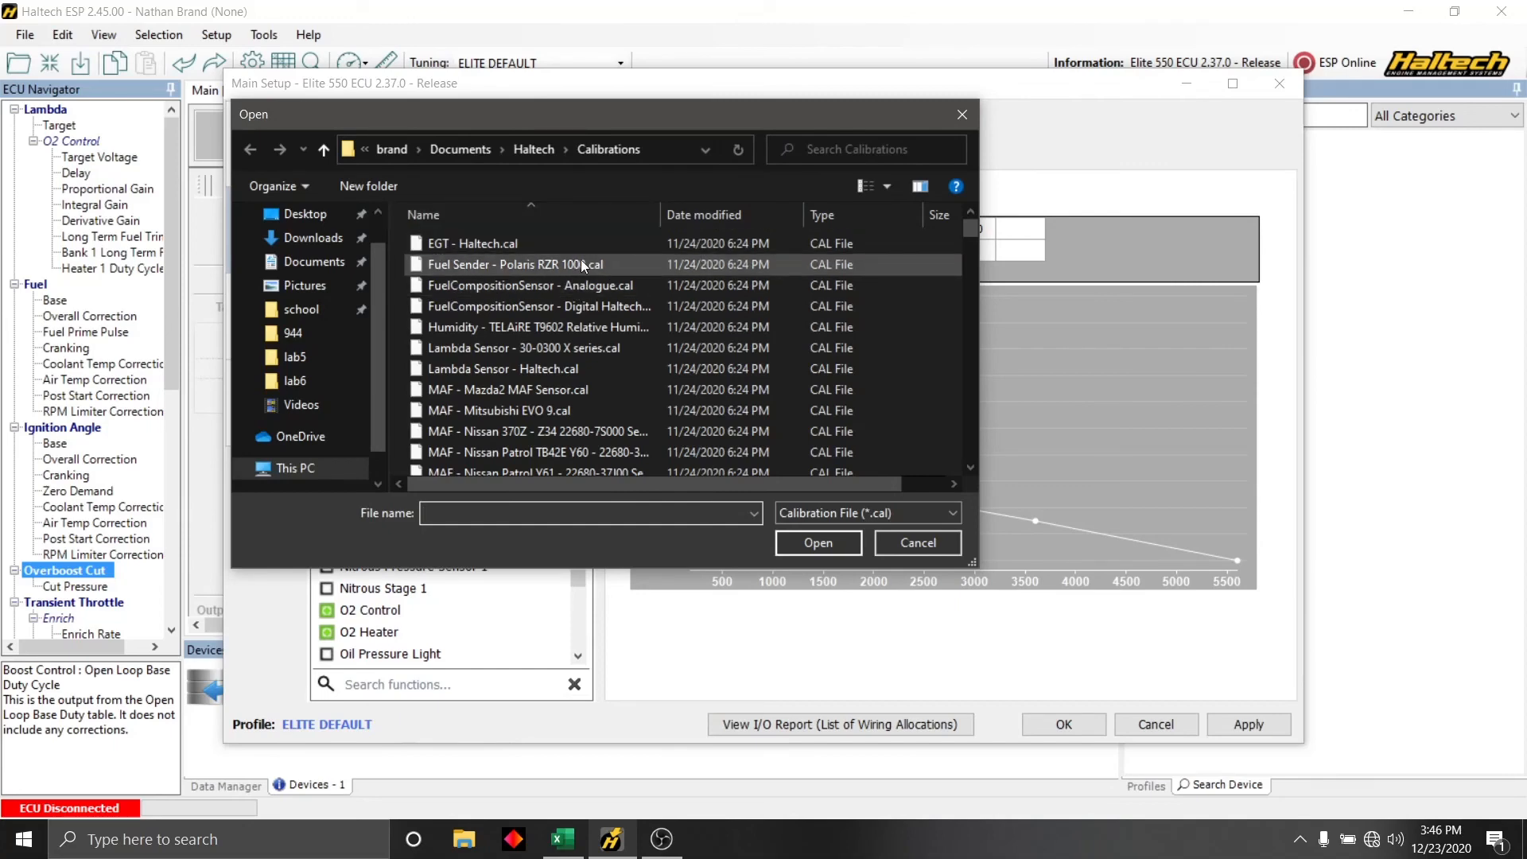
scroll(580, 259, down, 2)
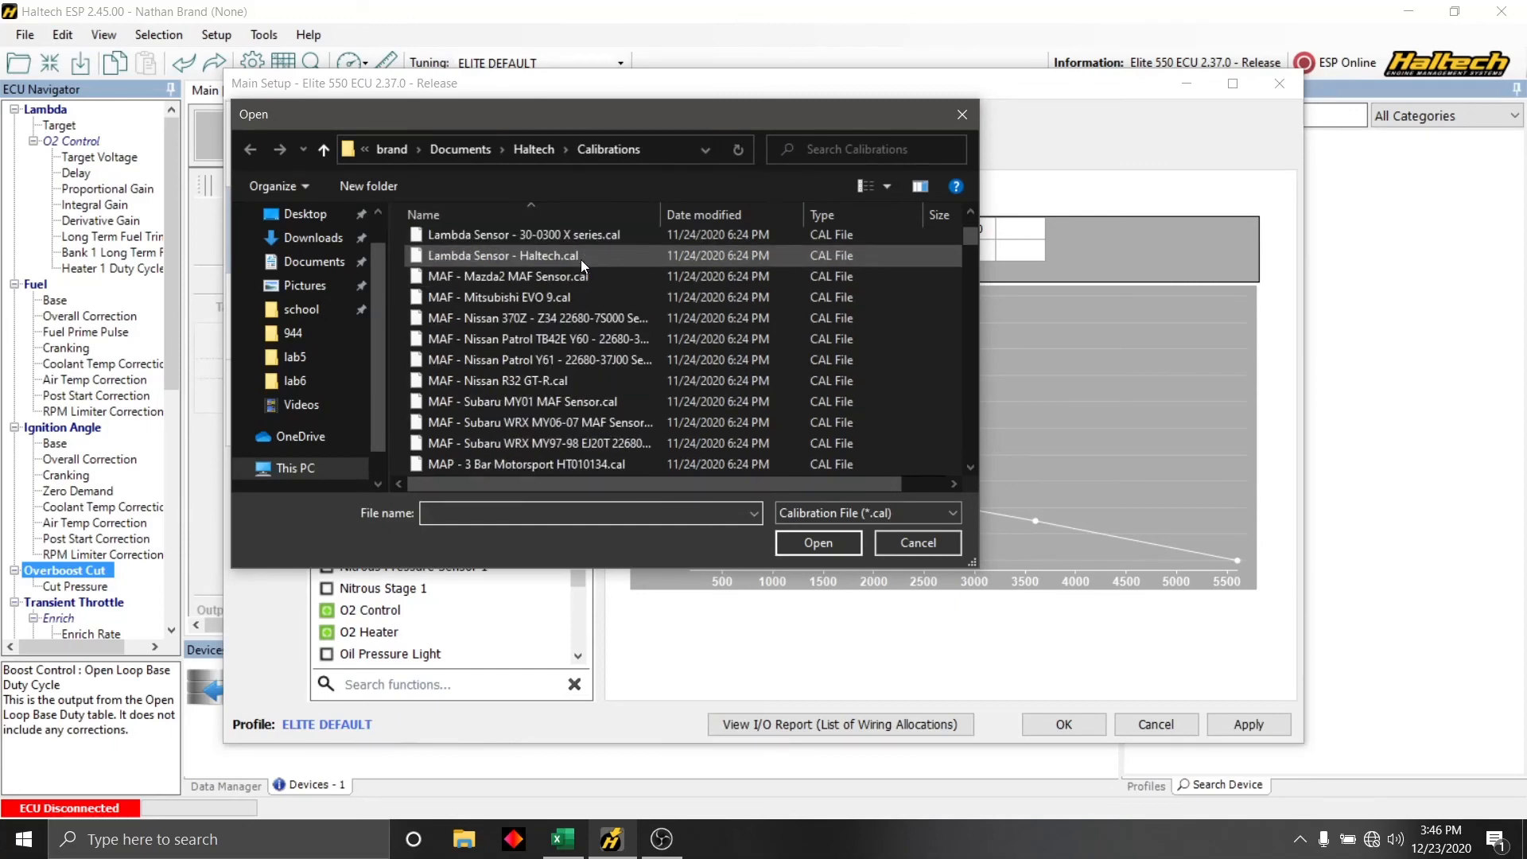
scroll(581, 259, down, 2)
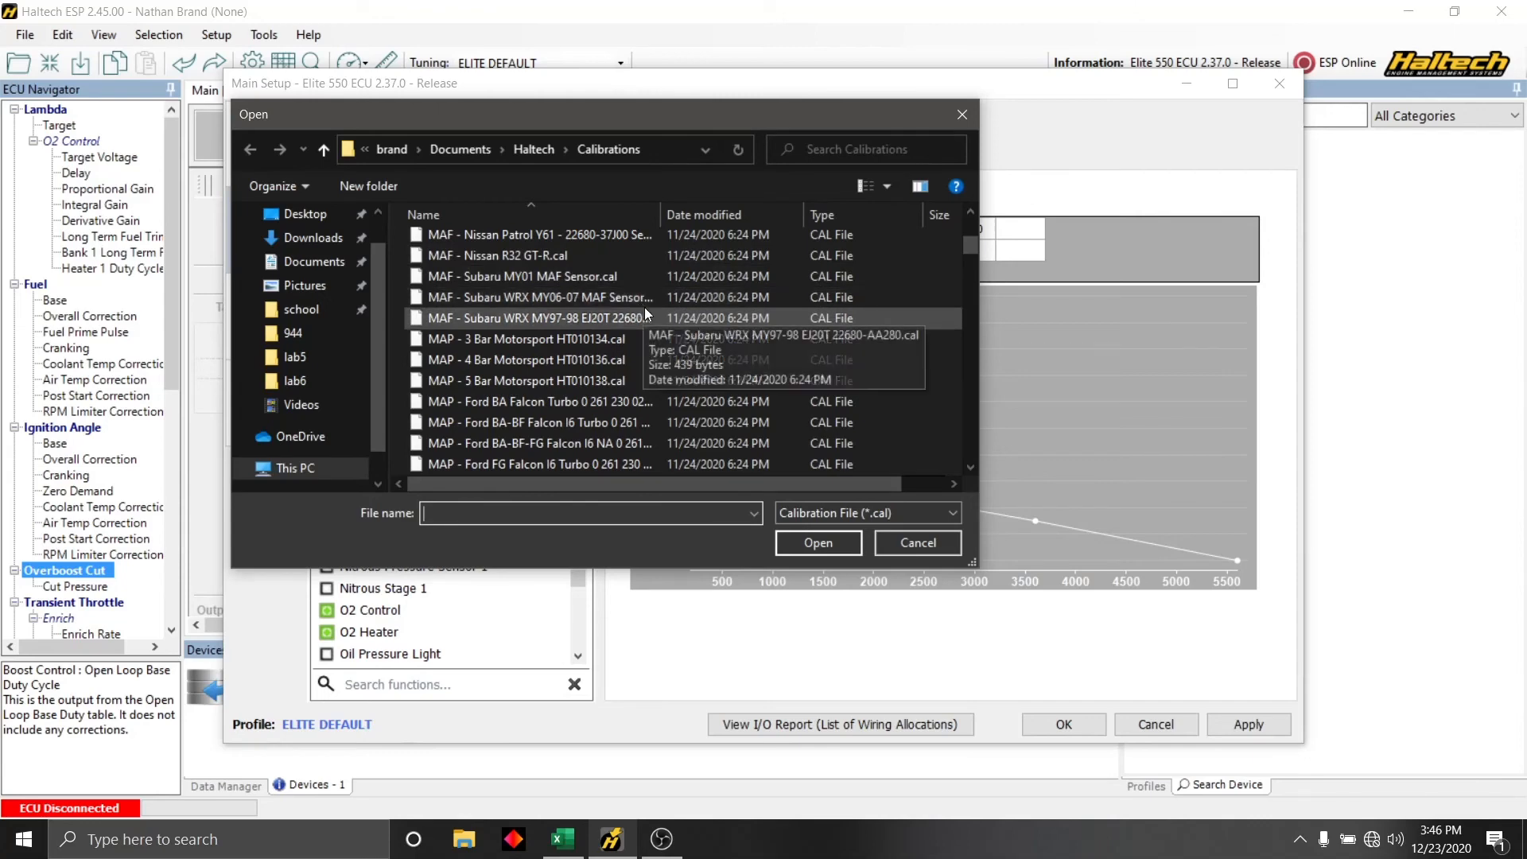
scroll(644, 307, down, 3)
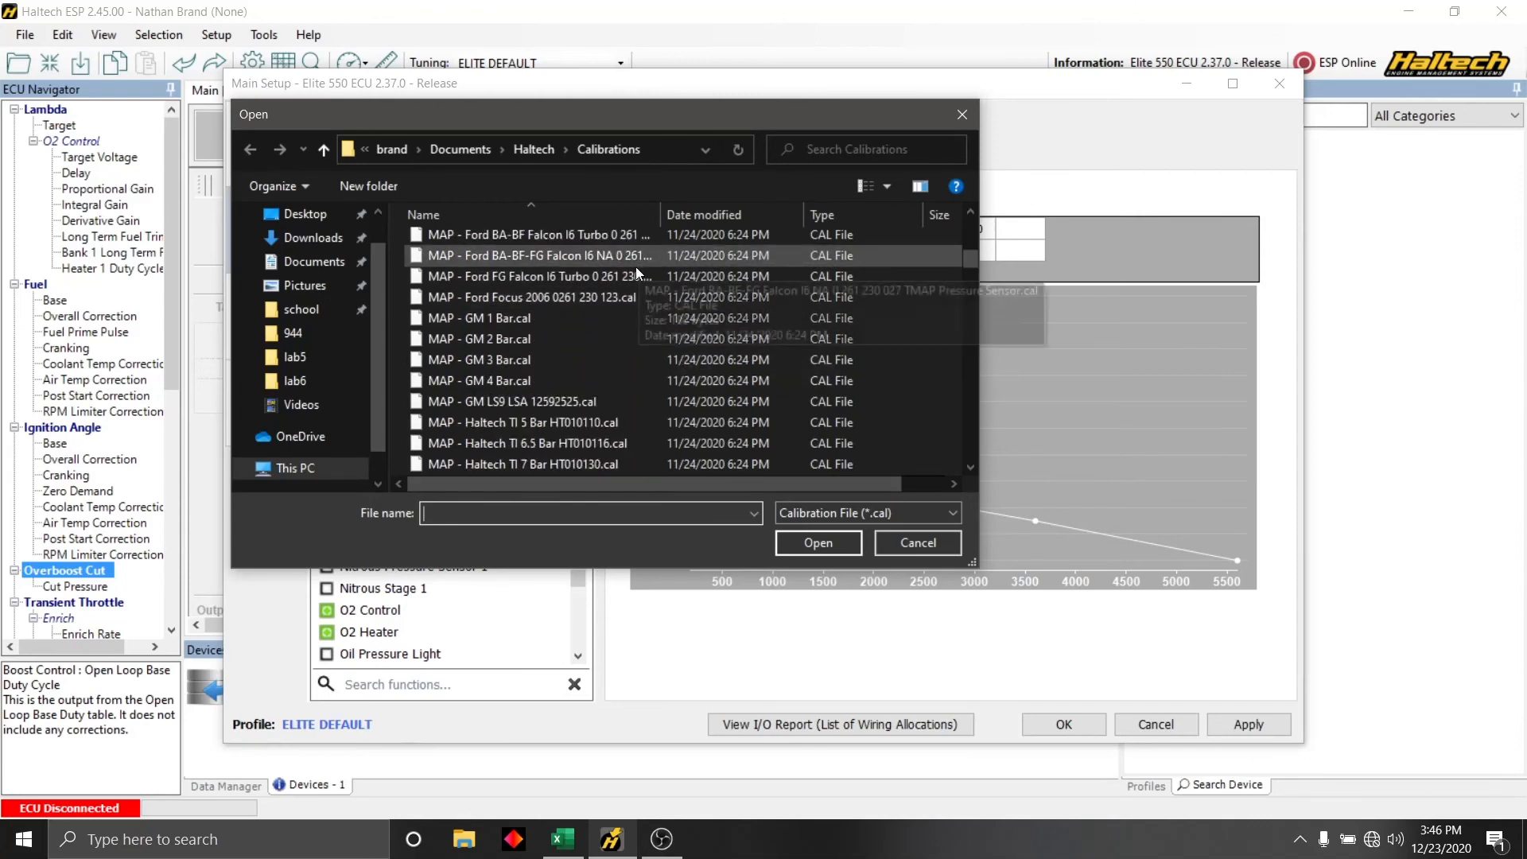
scroll(629, 334, down, 2)
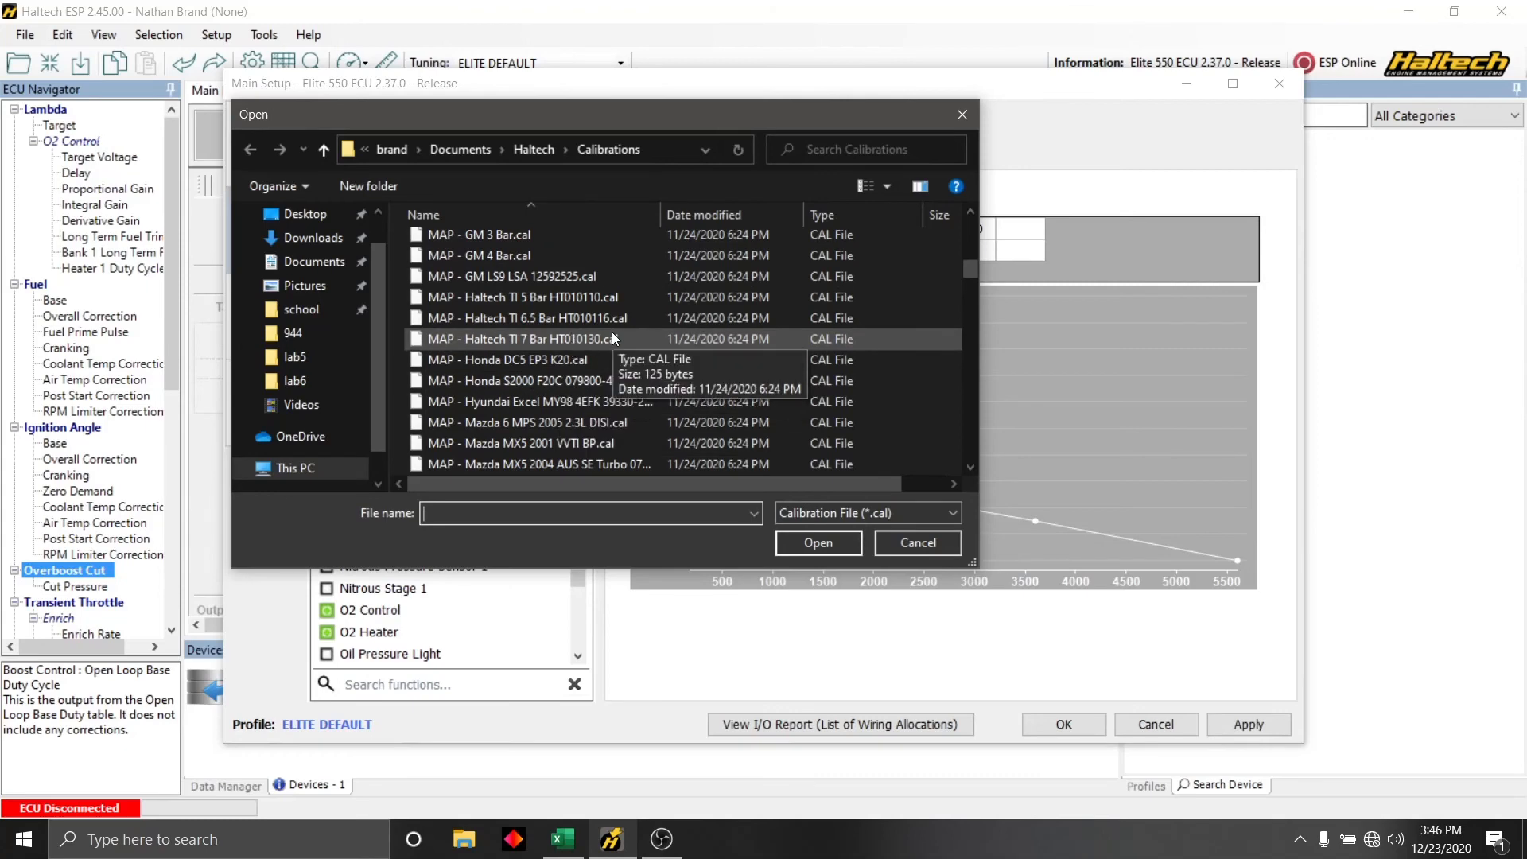
scroll(612, 331, down, 2)
scroll(611, 333, up, 3)
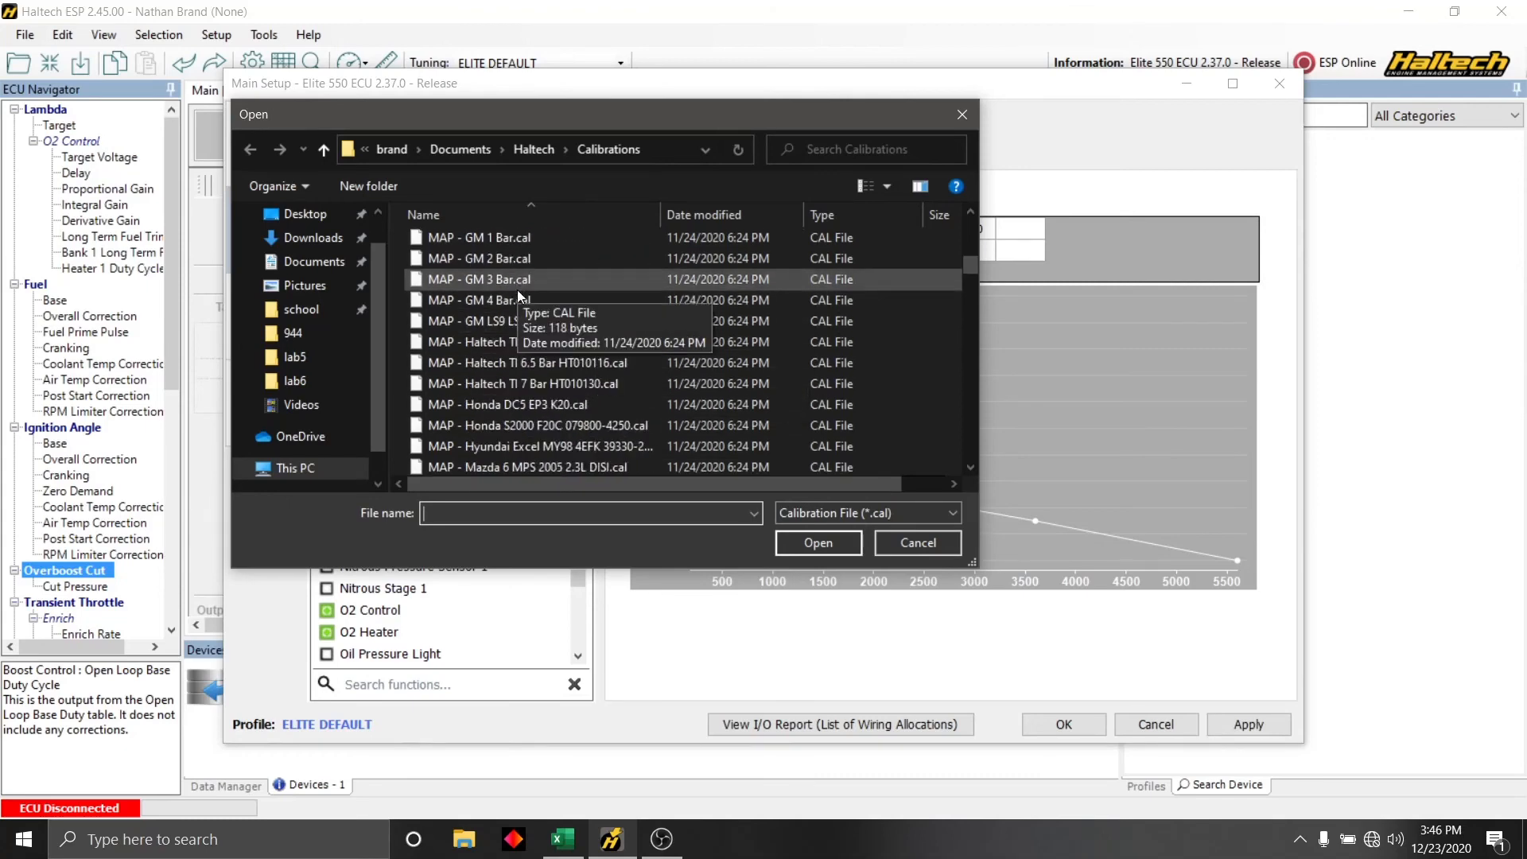
scroll(614, 318, down, 10)
scroll(616, 331, down, 10)
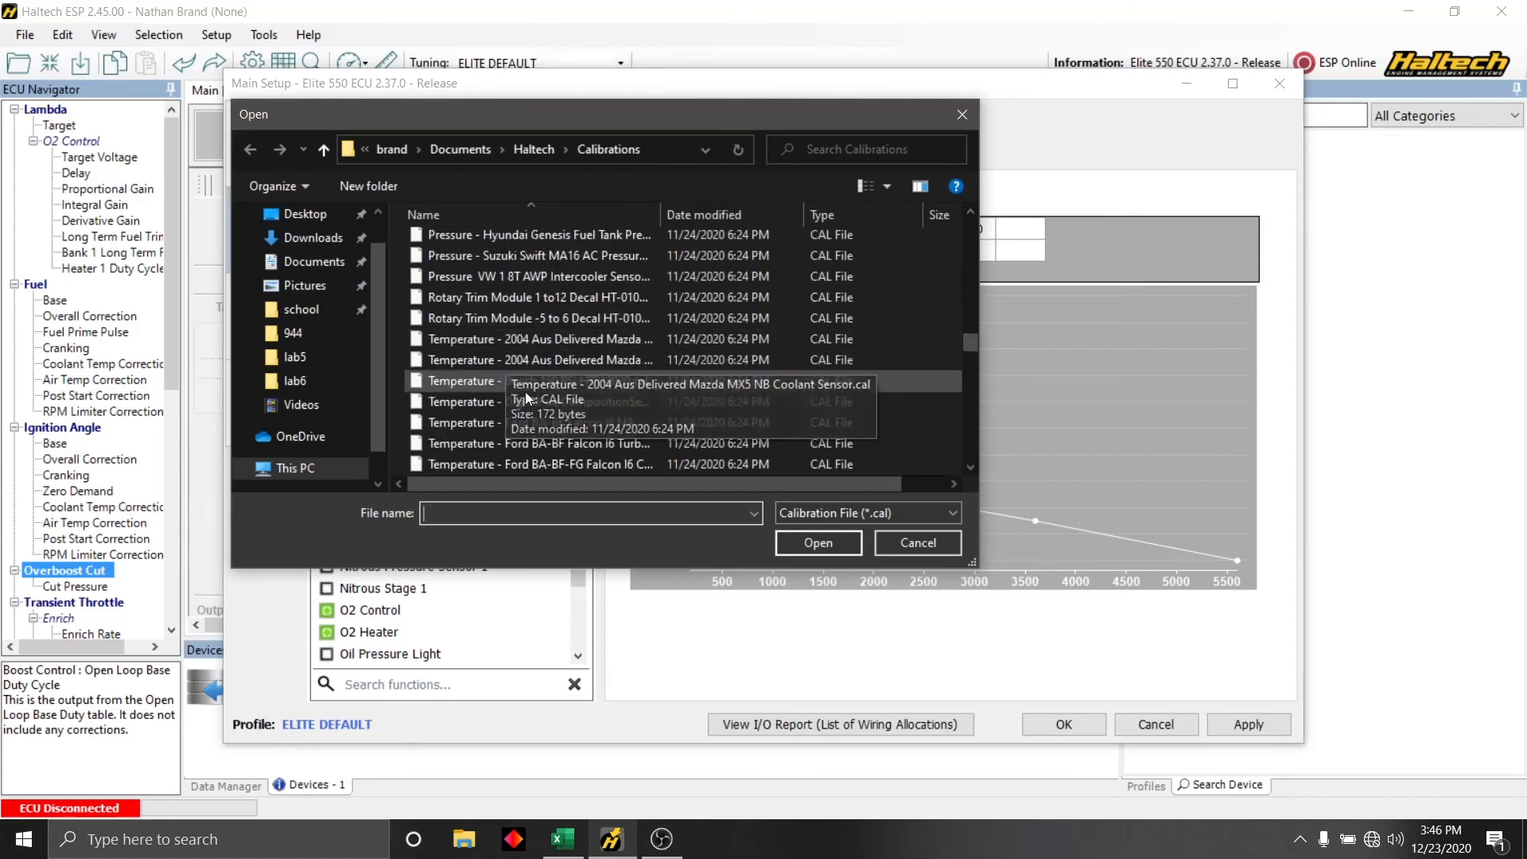
scroll(617, 338, down, 4)
scroll(648, 396, down, 1)
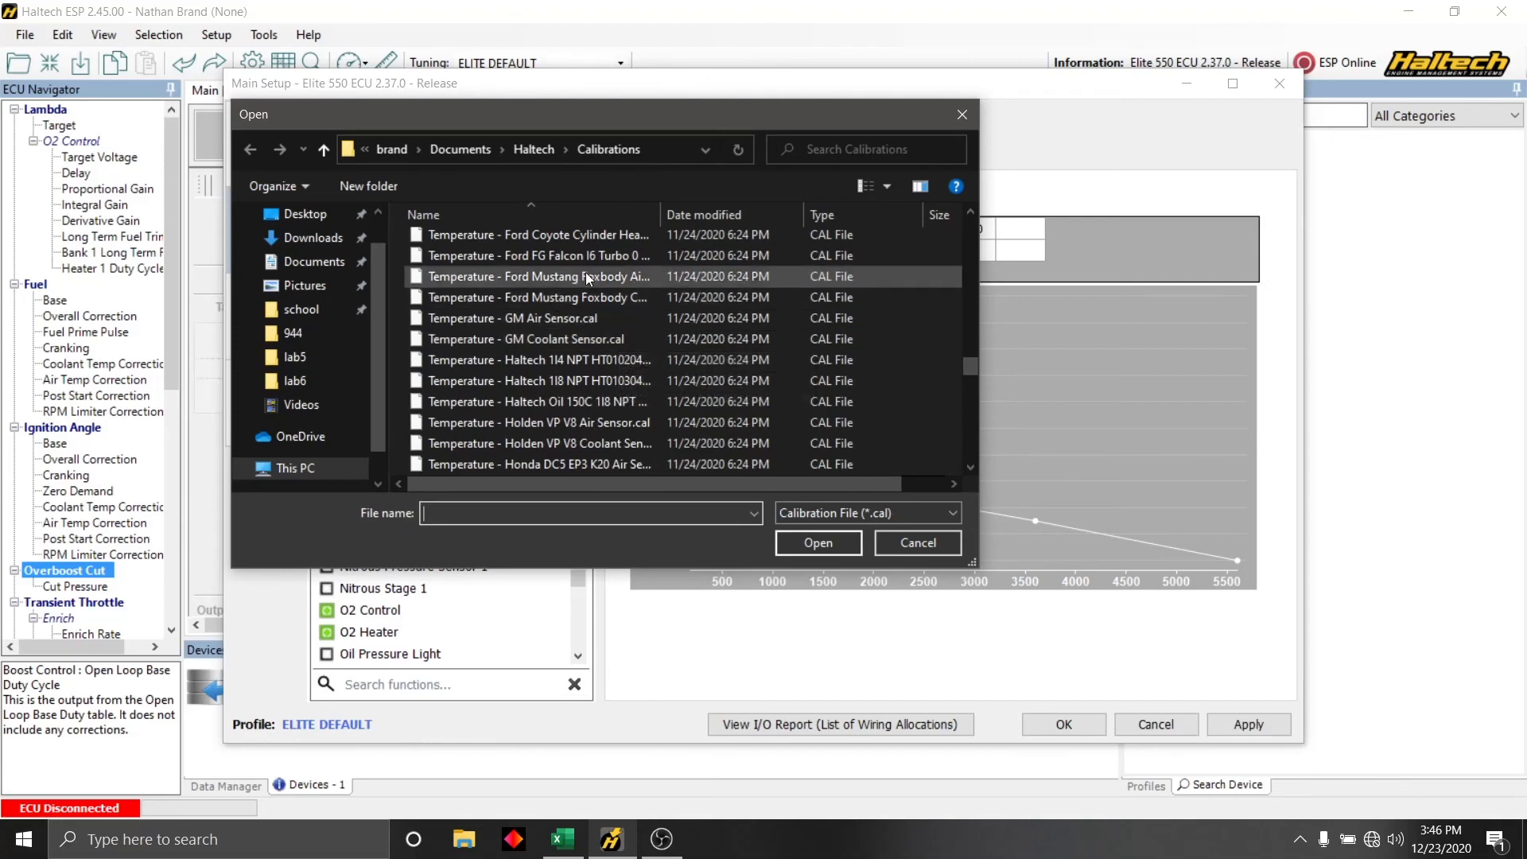
scroll(623, 310, up, 3)
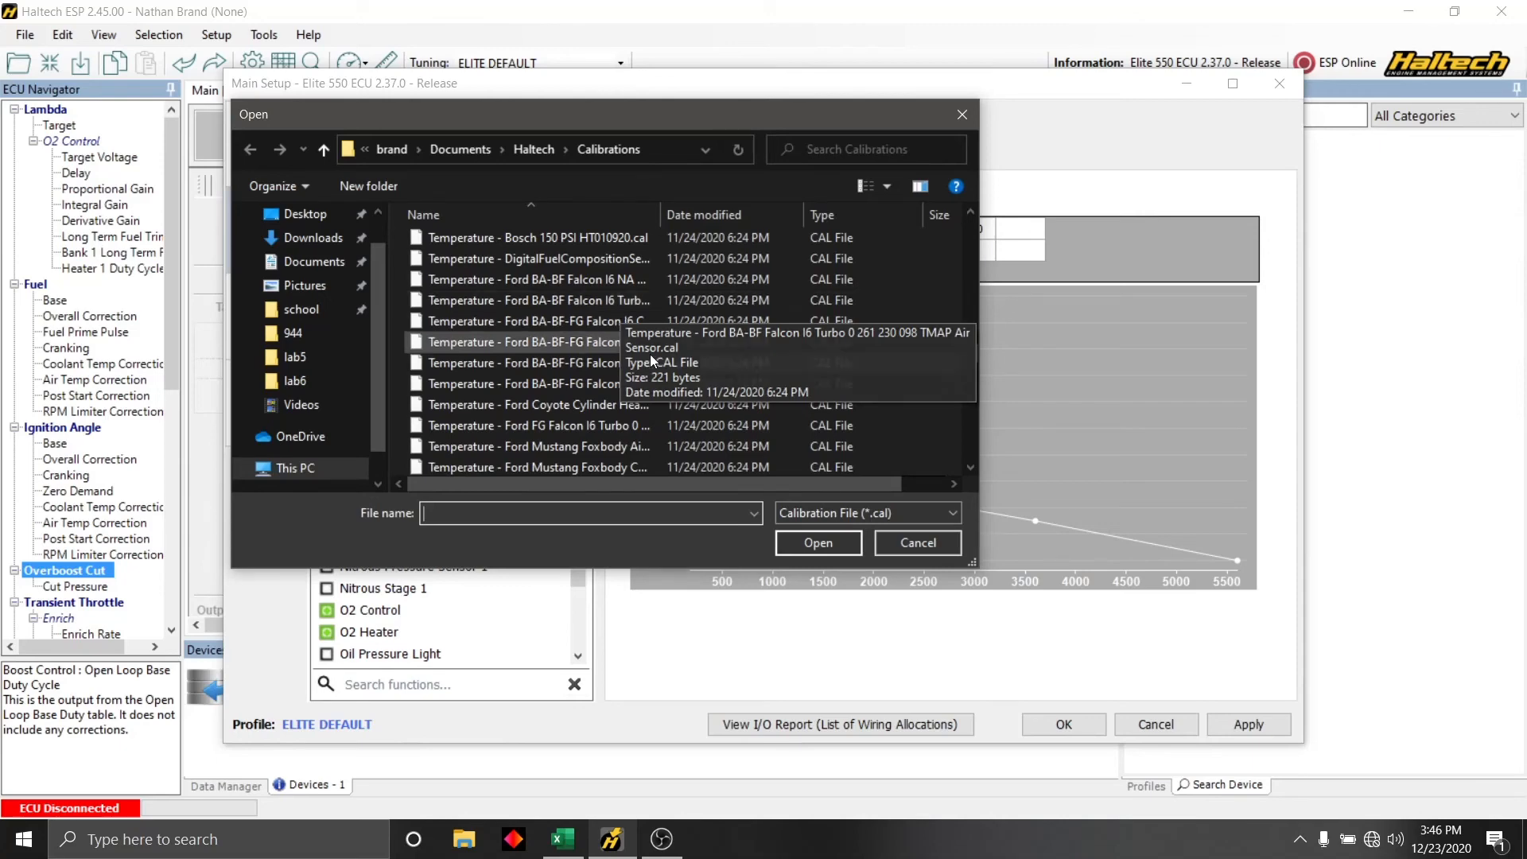
click(907, 544)
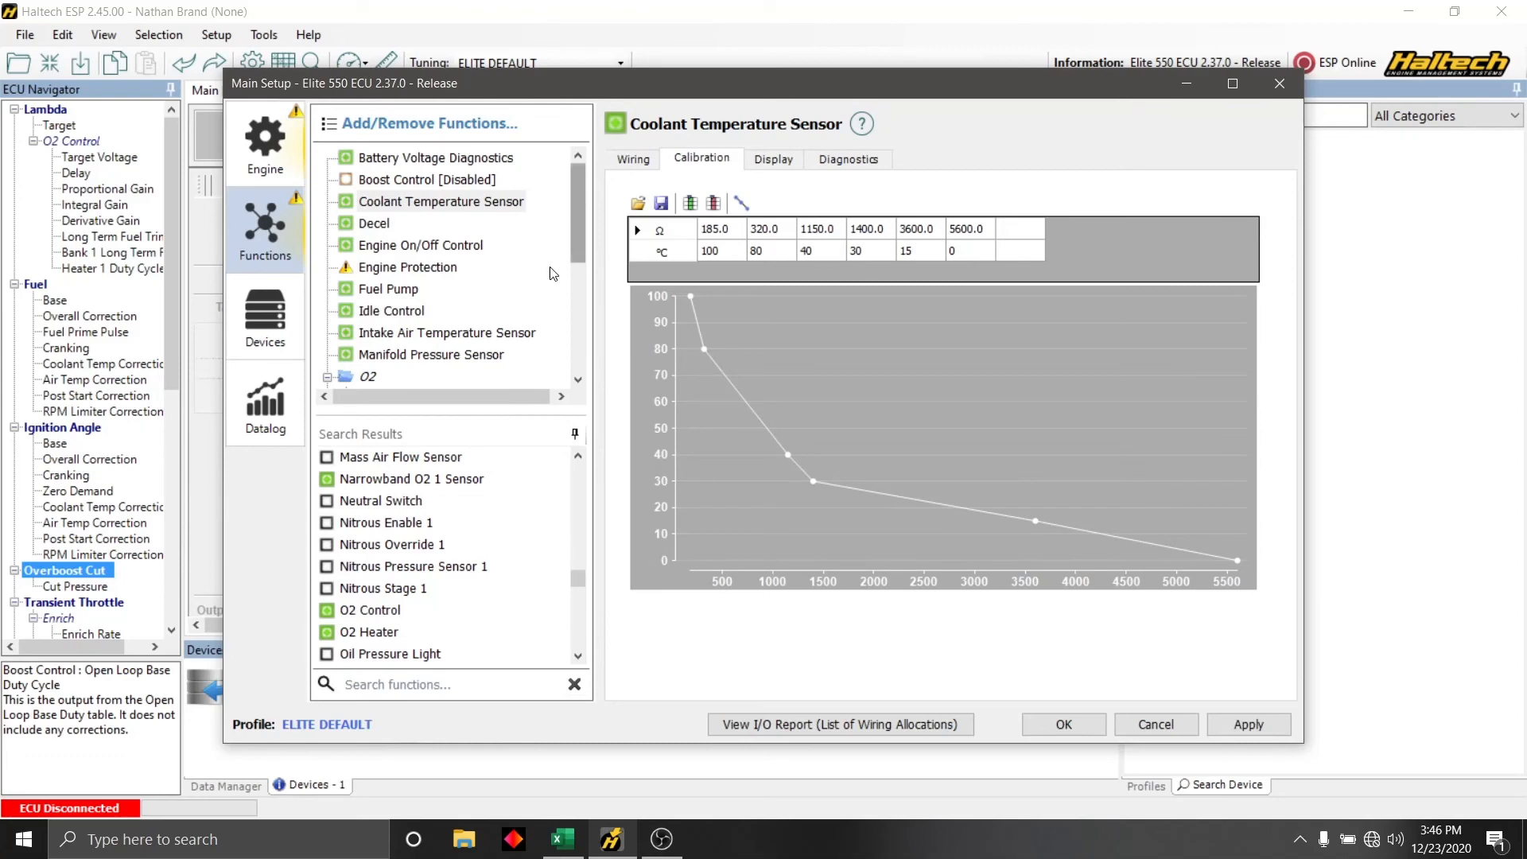
- Review the available and assigned wiring resources in the I/O report, and apply the main setup changes
scroll(554, 273, down, 4)
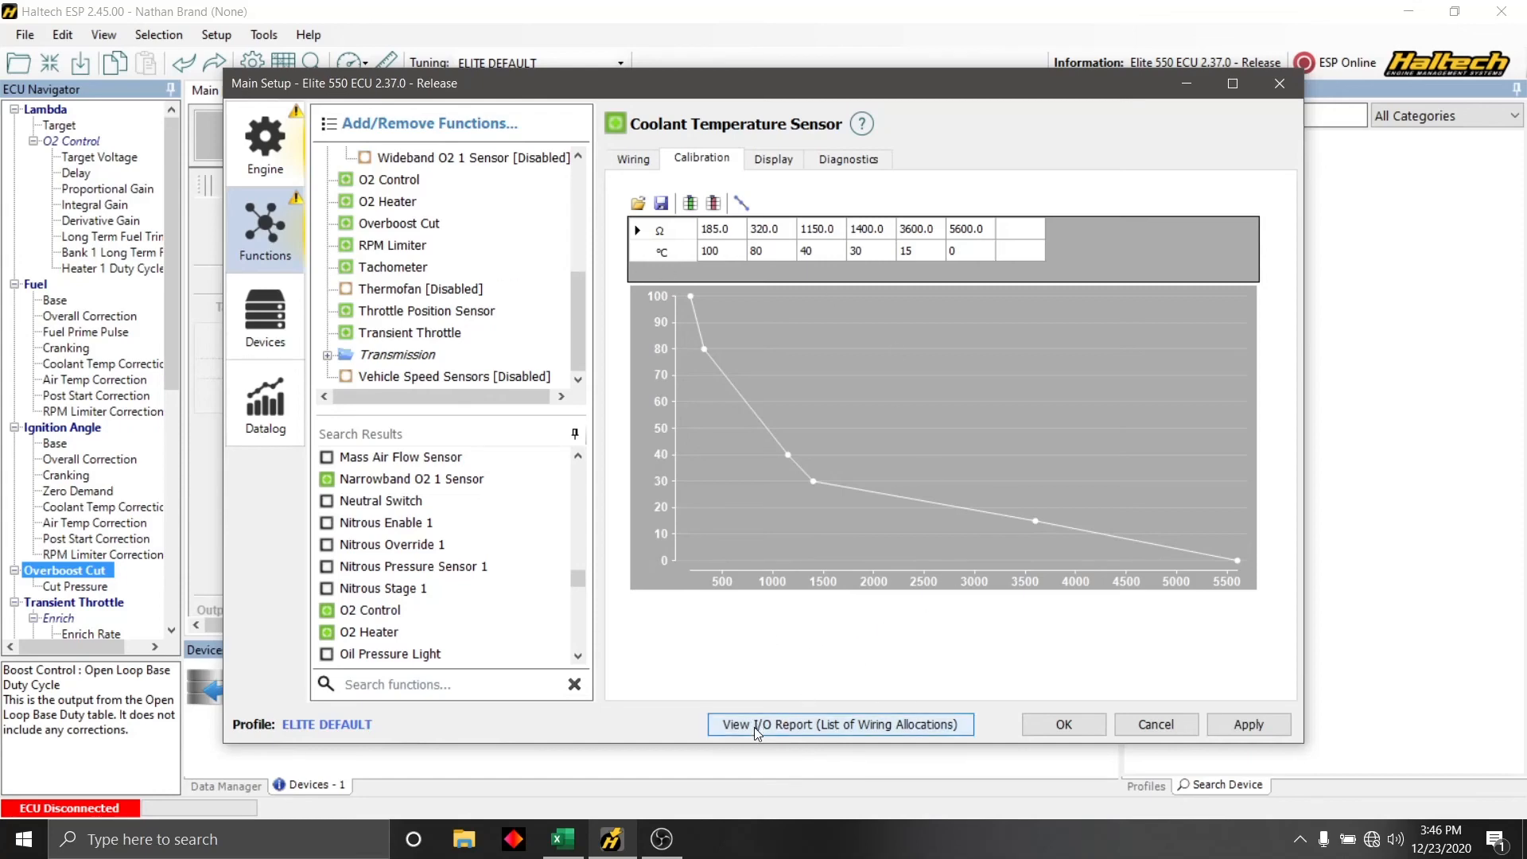
click(781, 732)
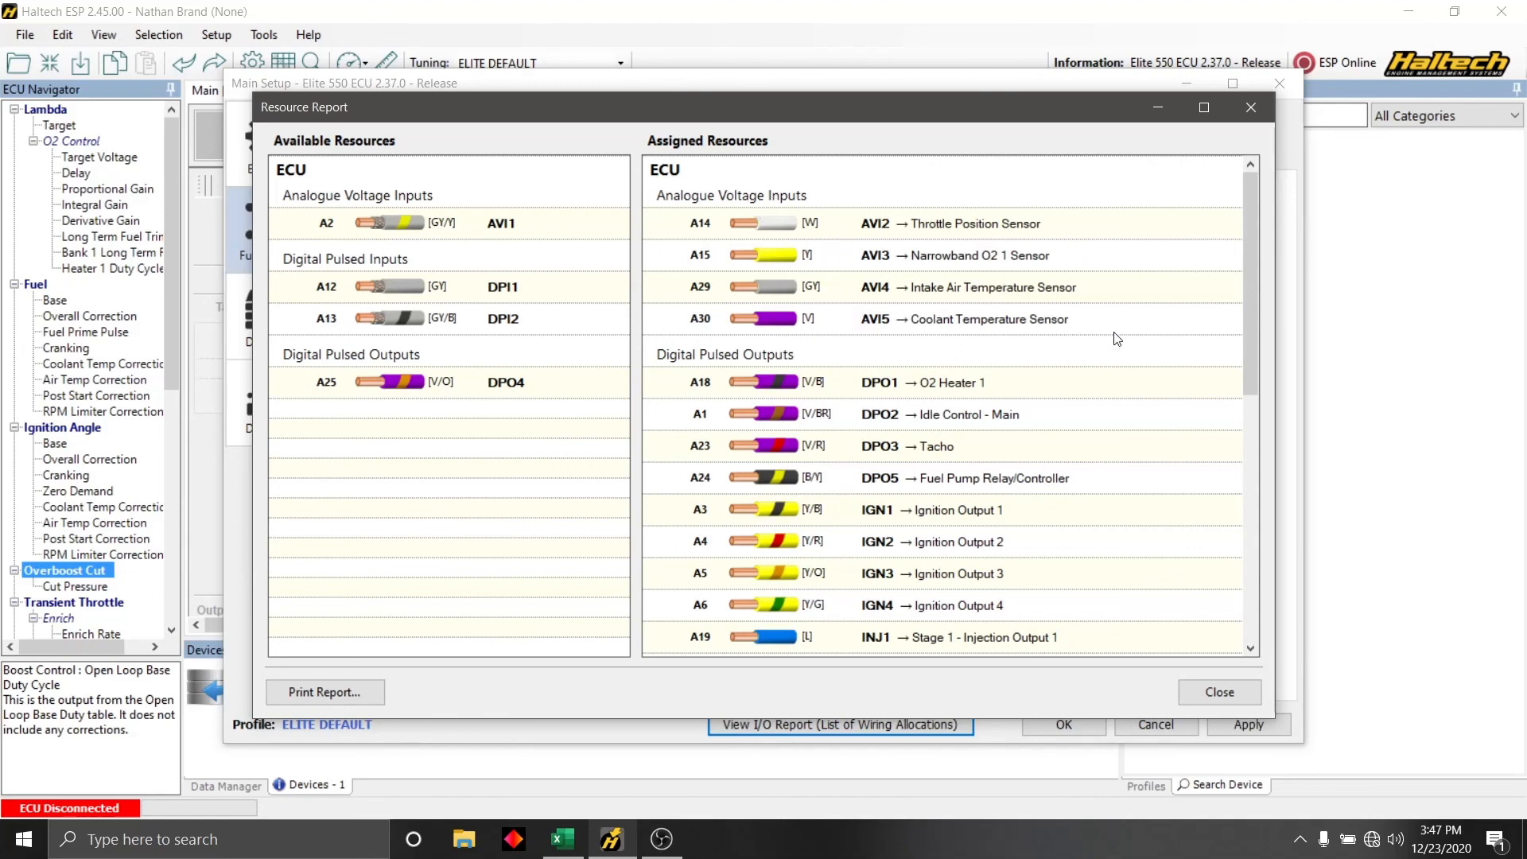
scroll(1118, 340, down, 8)
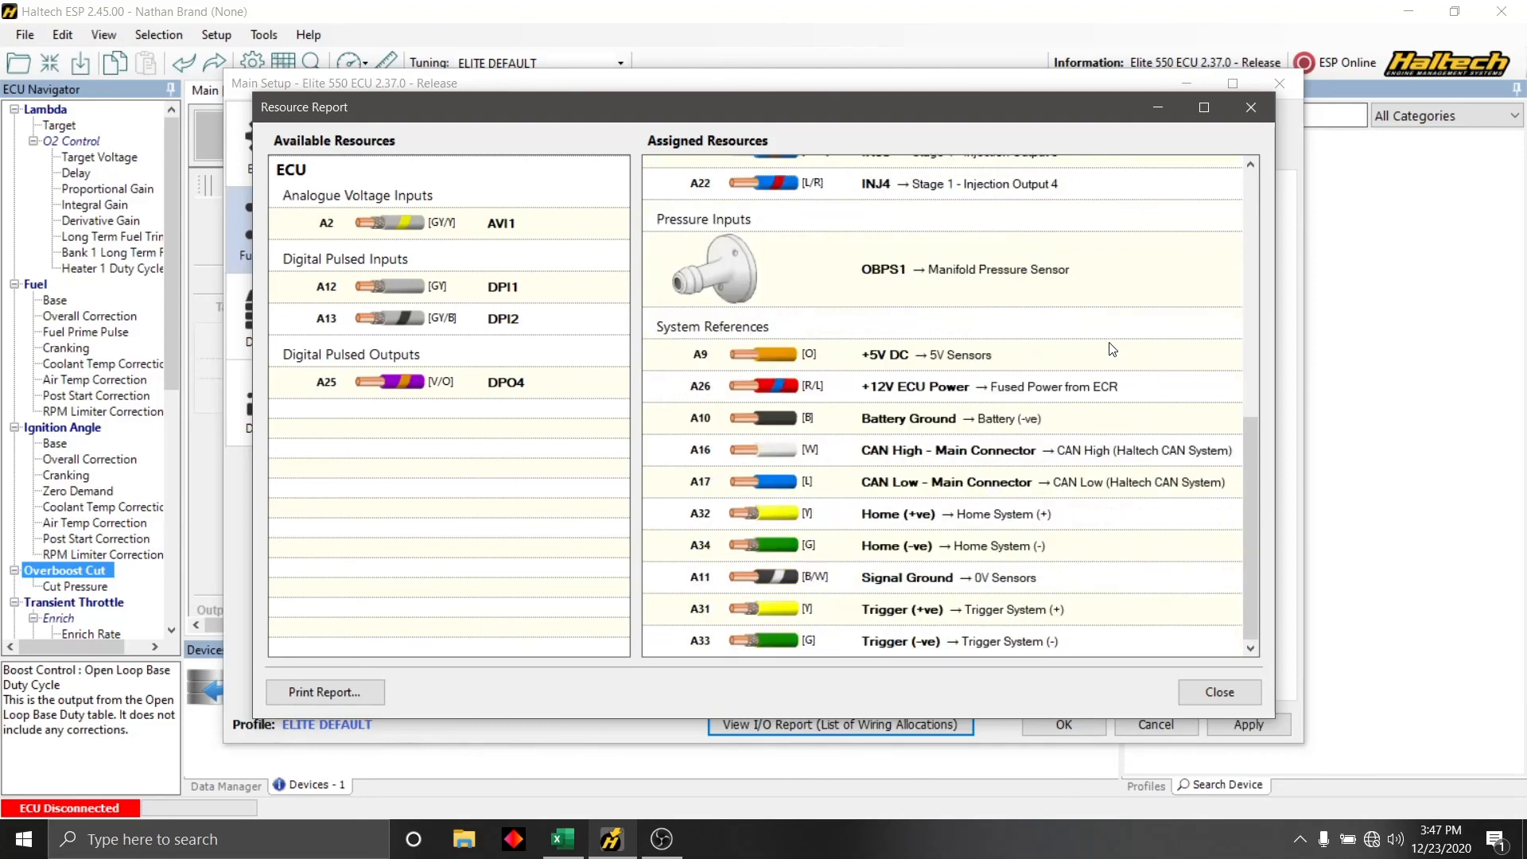
scroll(1112, 350, up, 10)
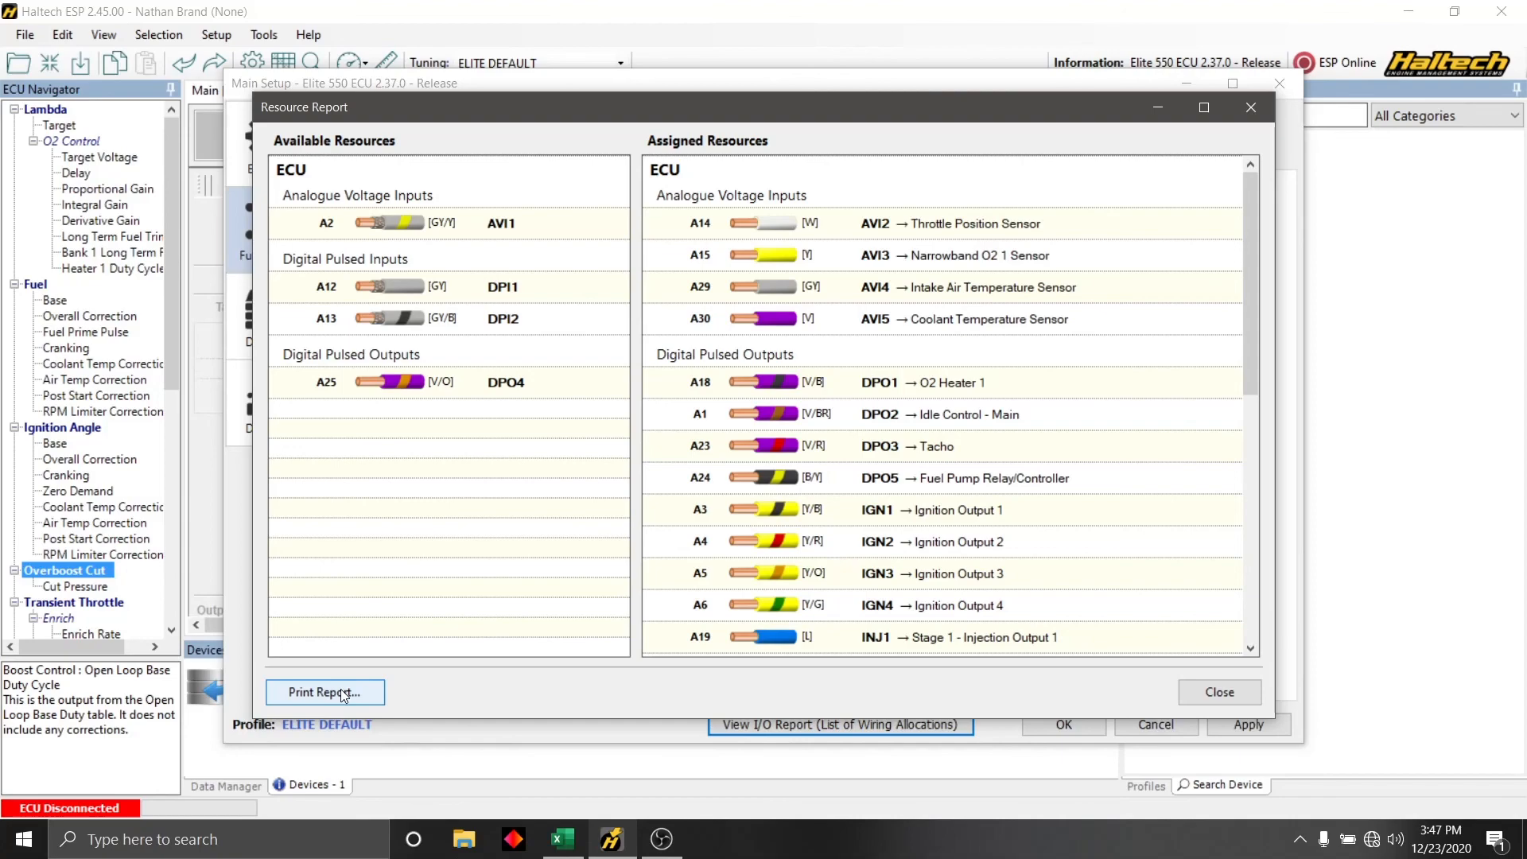
scroll(1043, 402, down, 8)
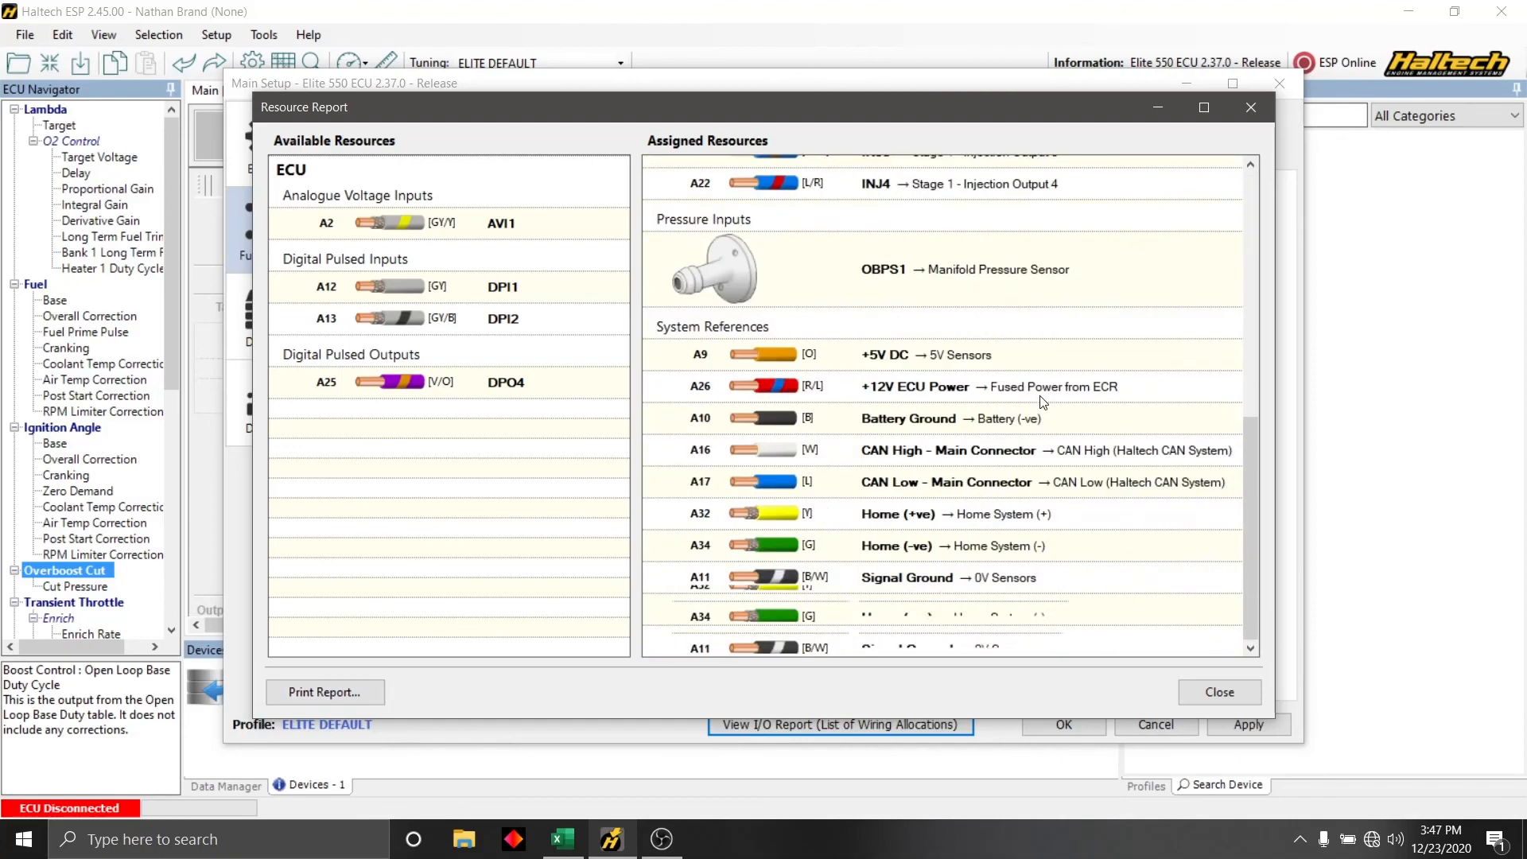
scroll(1043, 402, up, 8)
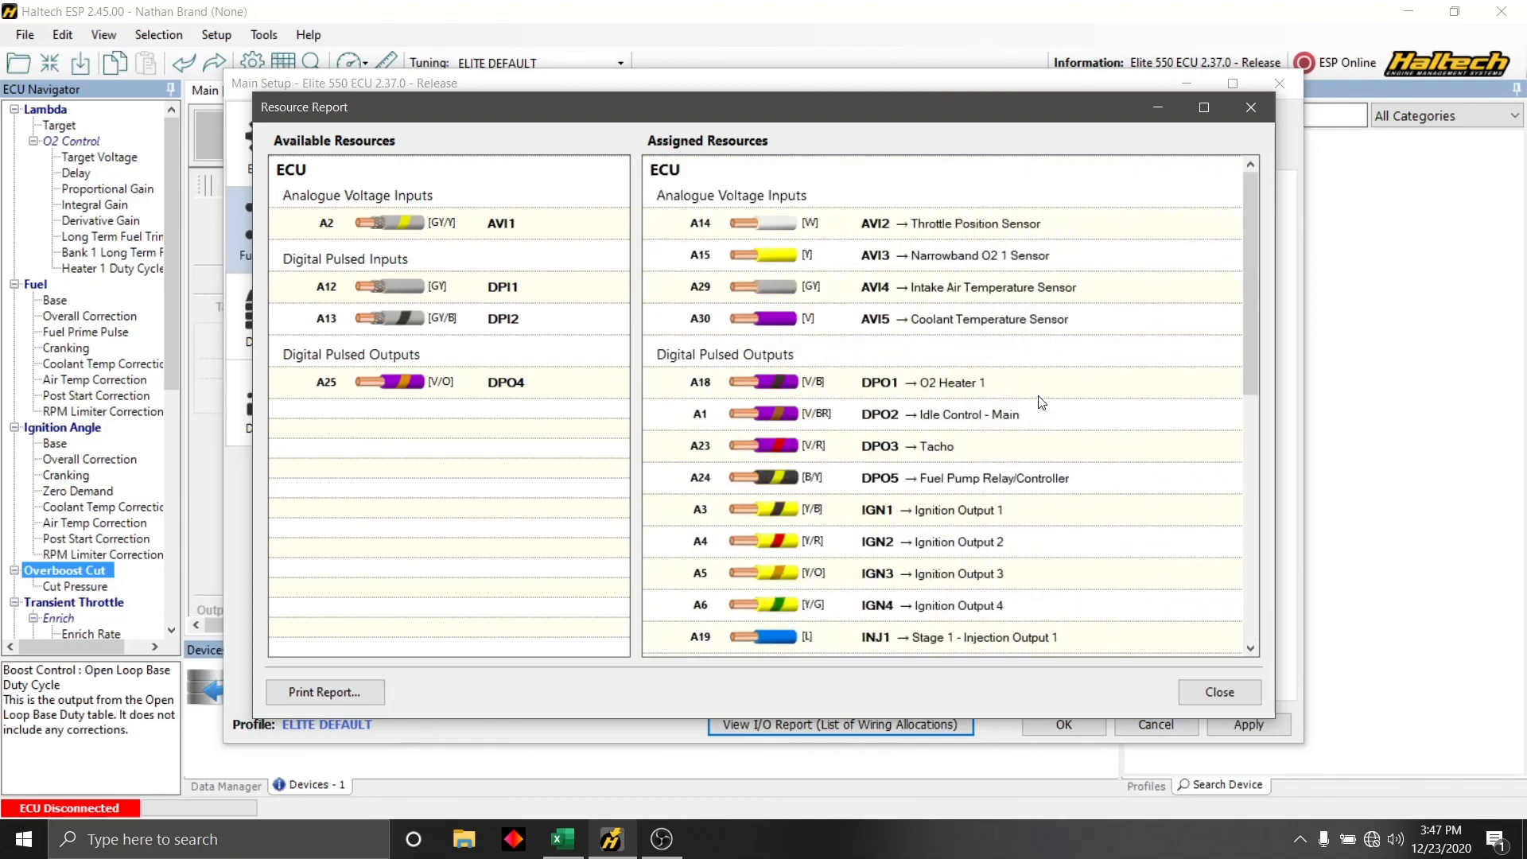
click(1206, 692)
click(1236, 732)
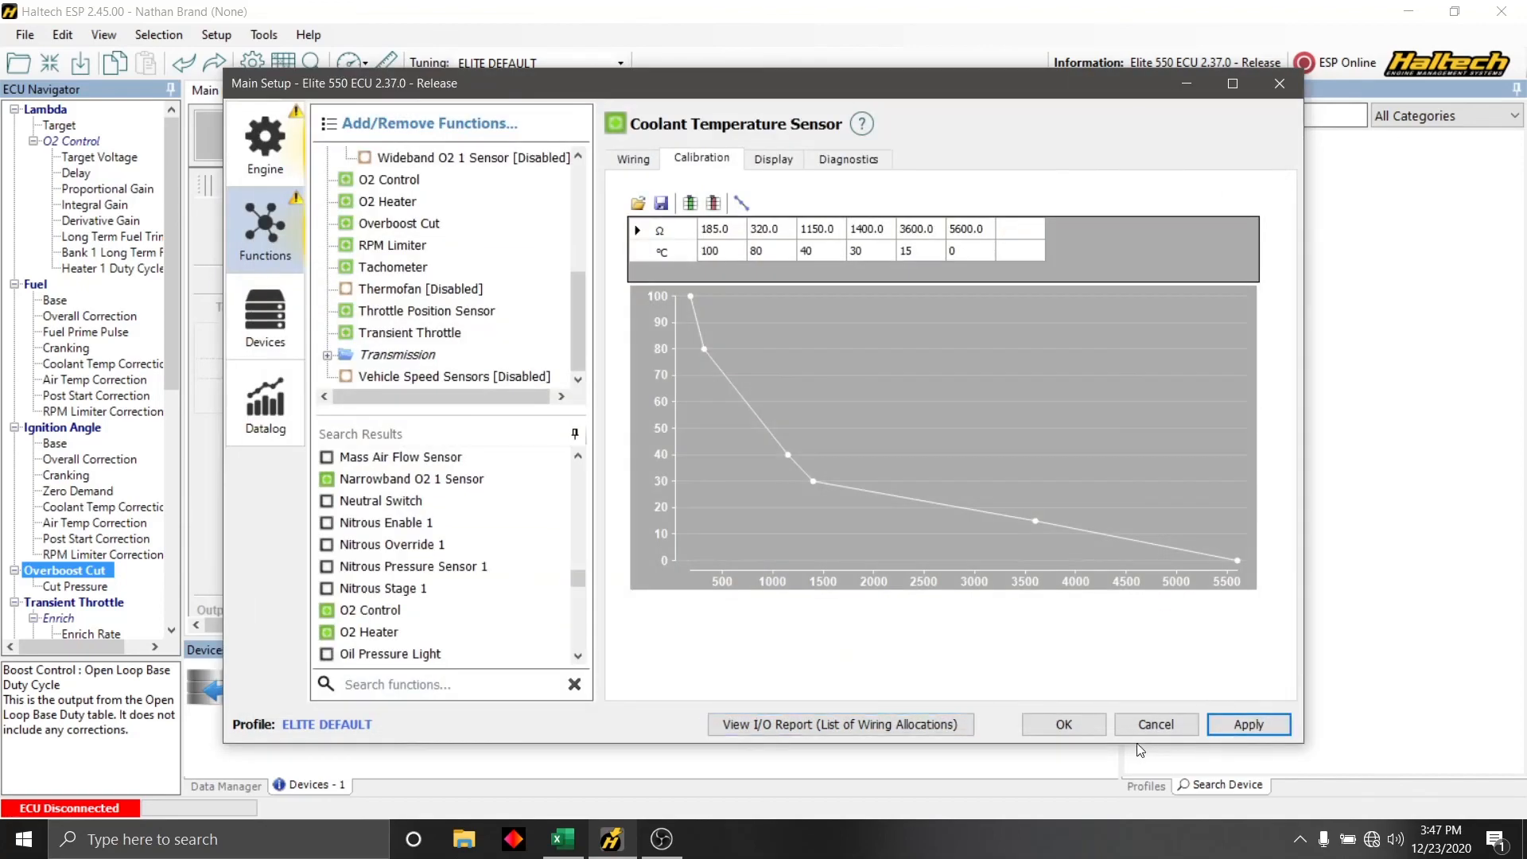